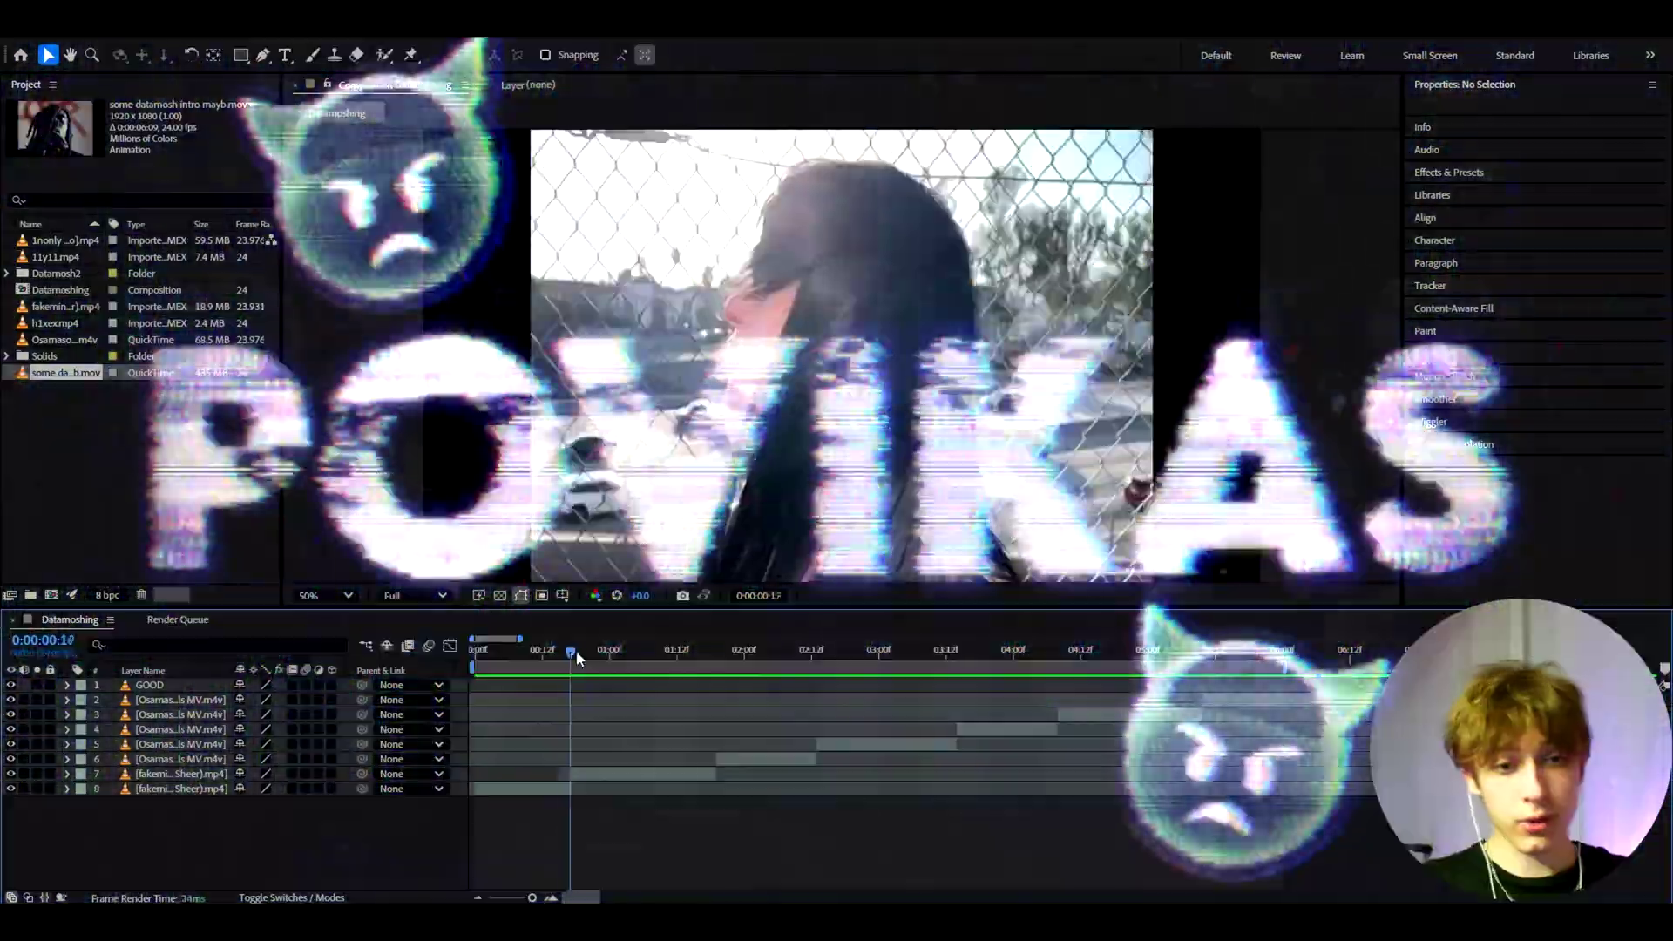
# Set the composition's work area to run from 0:00:00:04 to 0:00:01:18 around the first clip transition.
pyautogui.moveTo(576, 660); pyautogui.dragTo(671, 671)
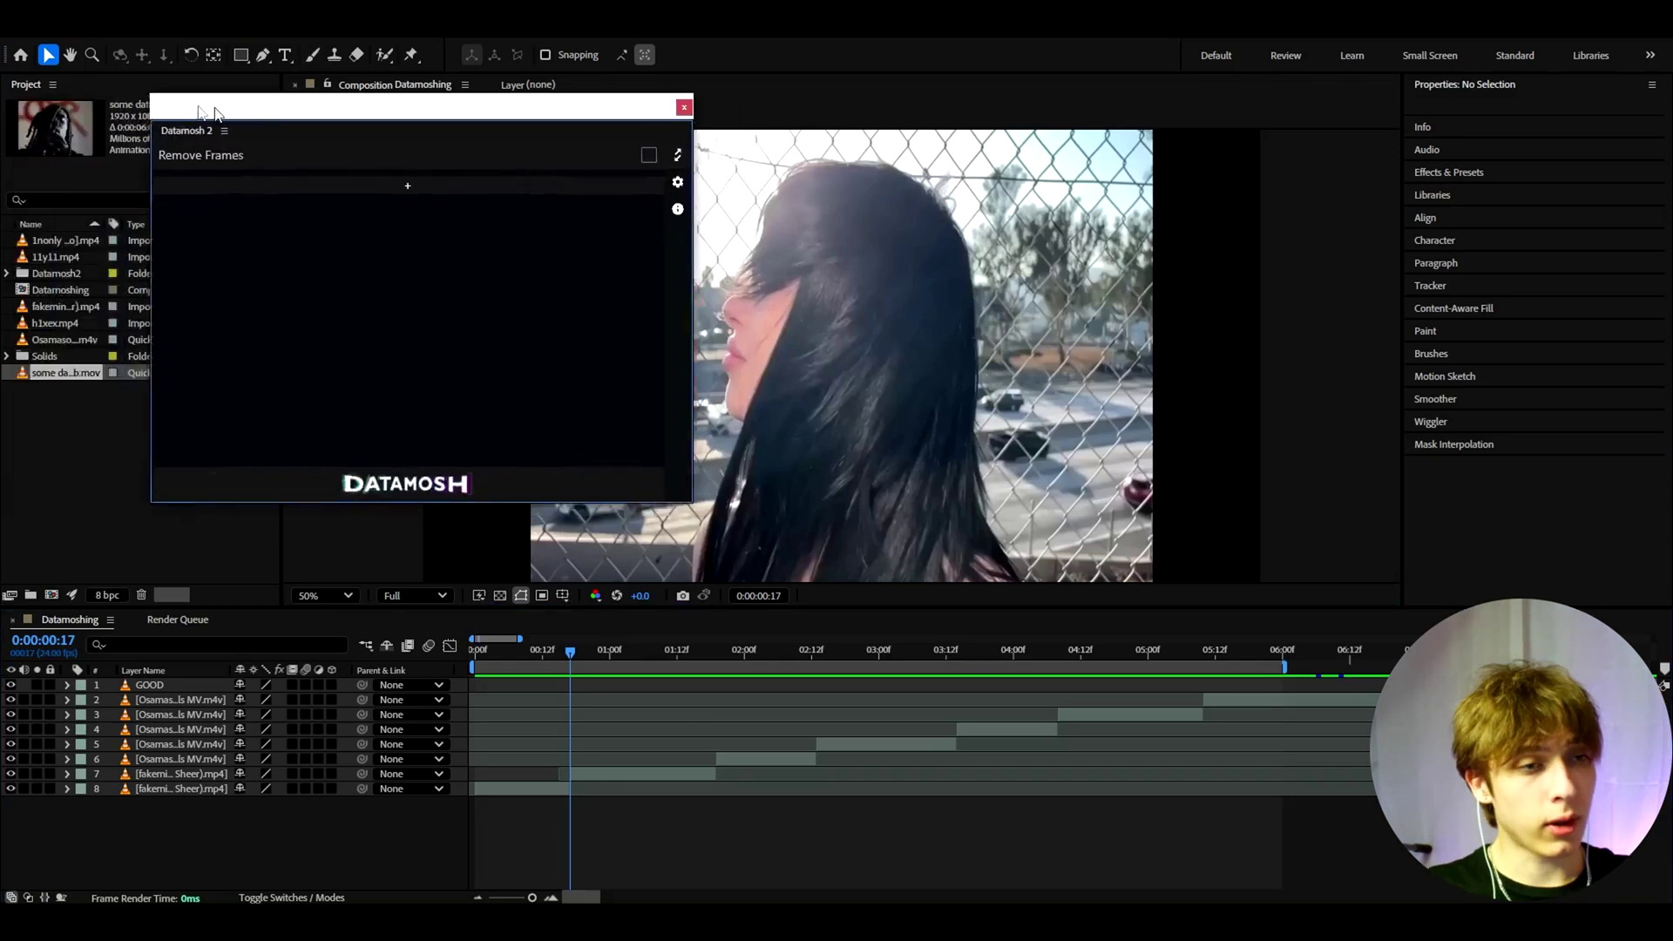
pyautogui.moveTo(215, 108); pyautogui.dragTo(92, 136)
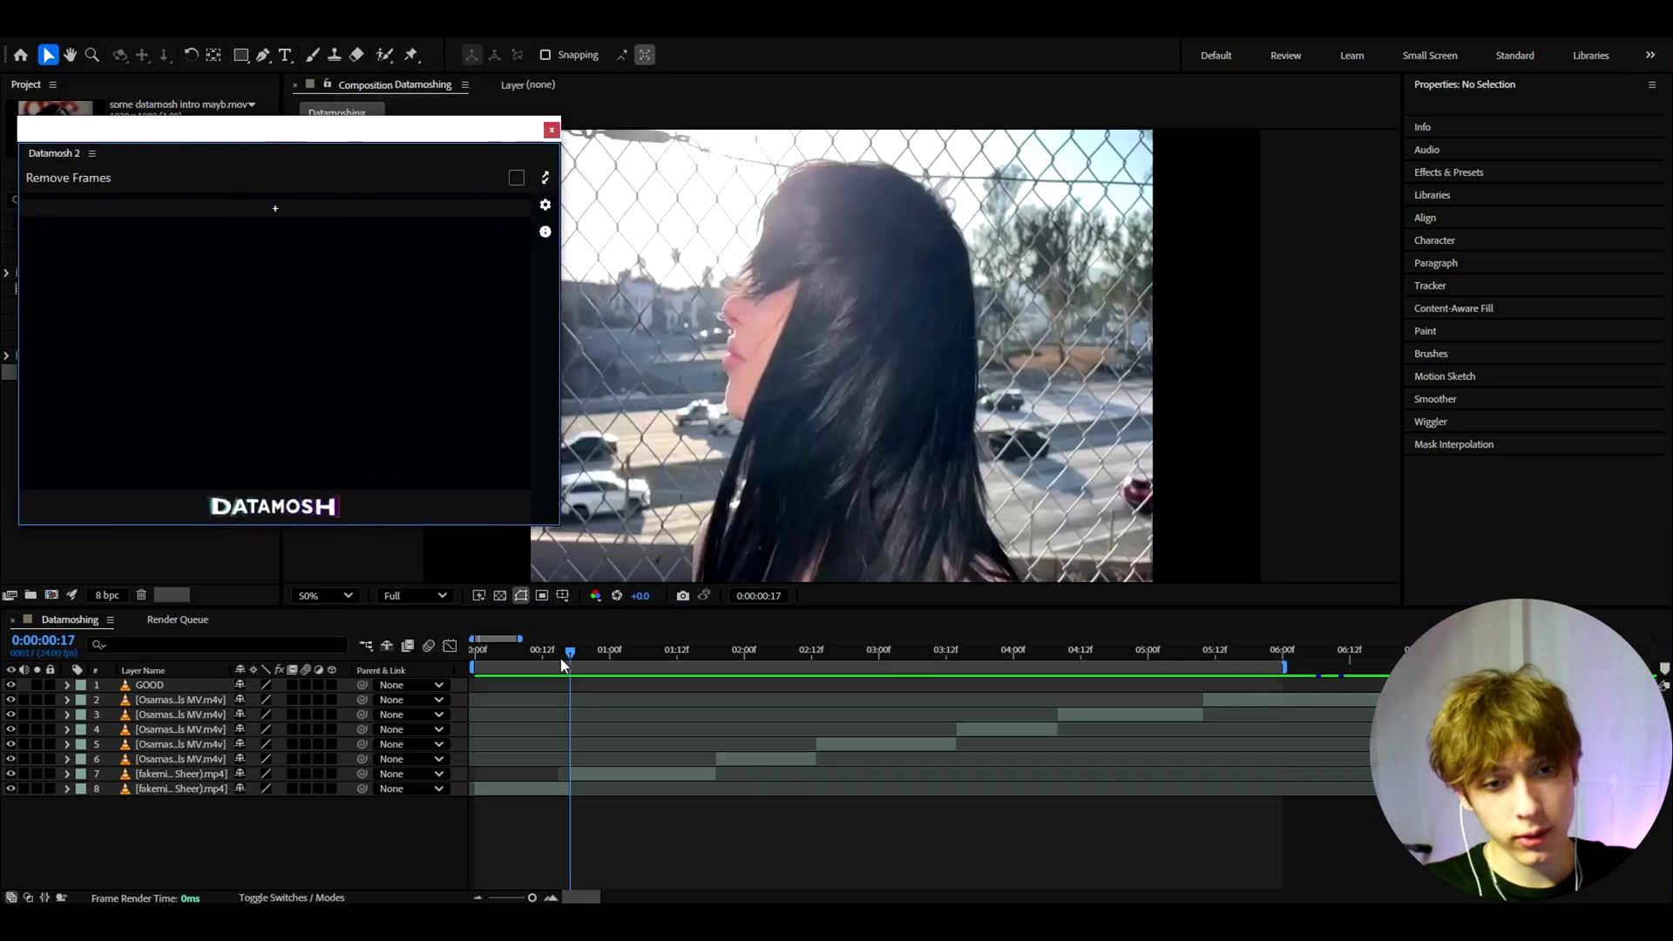
pyautogui.moveTo(569, 664); pyautogui.dragTo(708, 666)
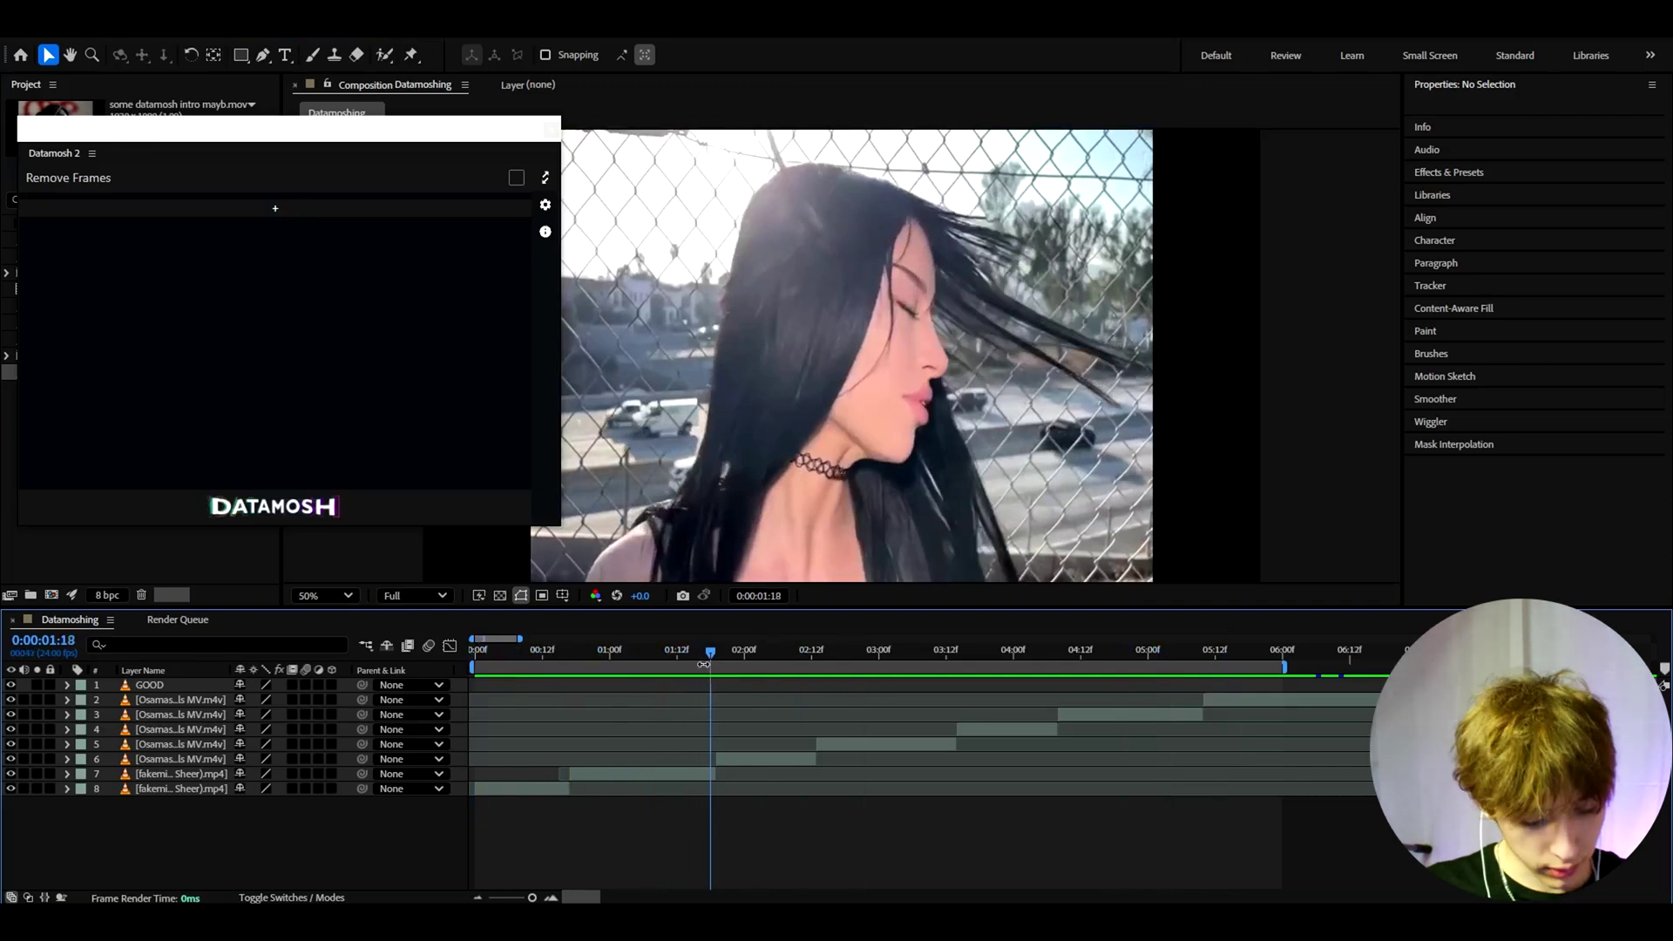
pyautogui.press('n')
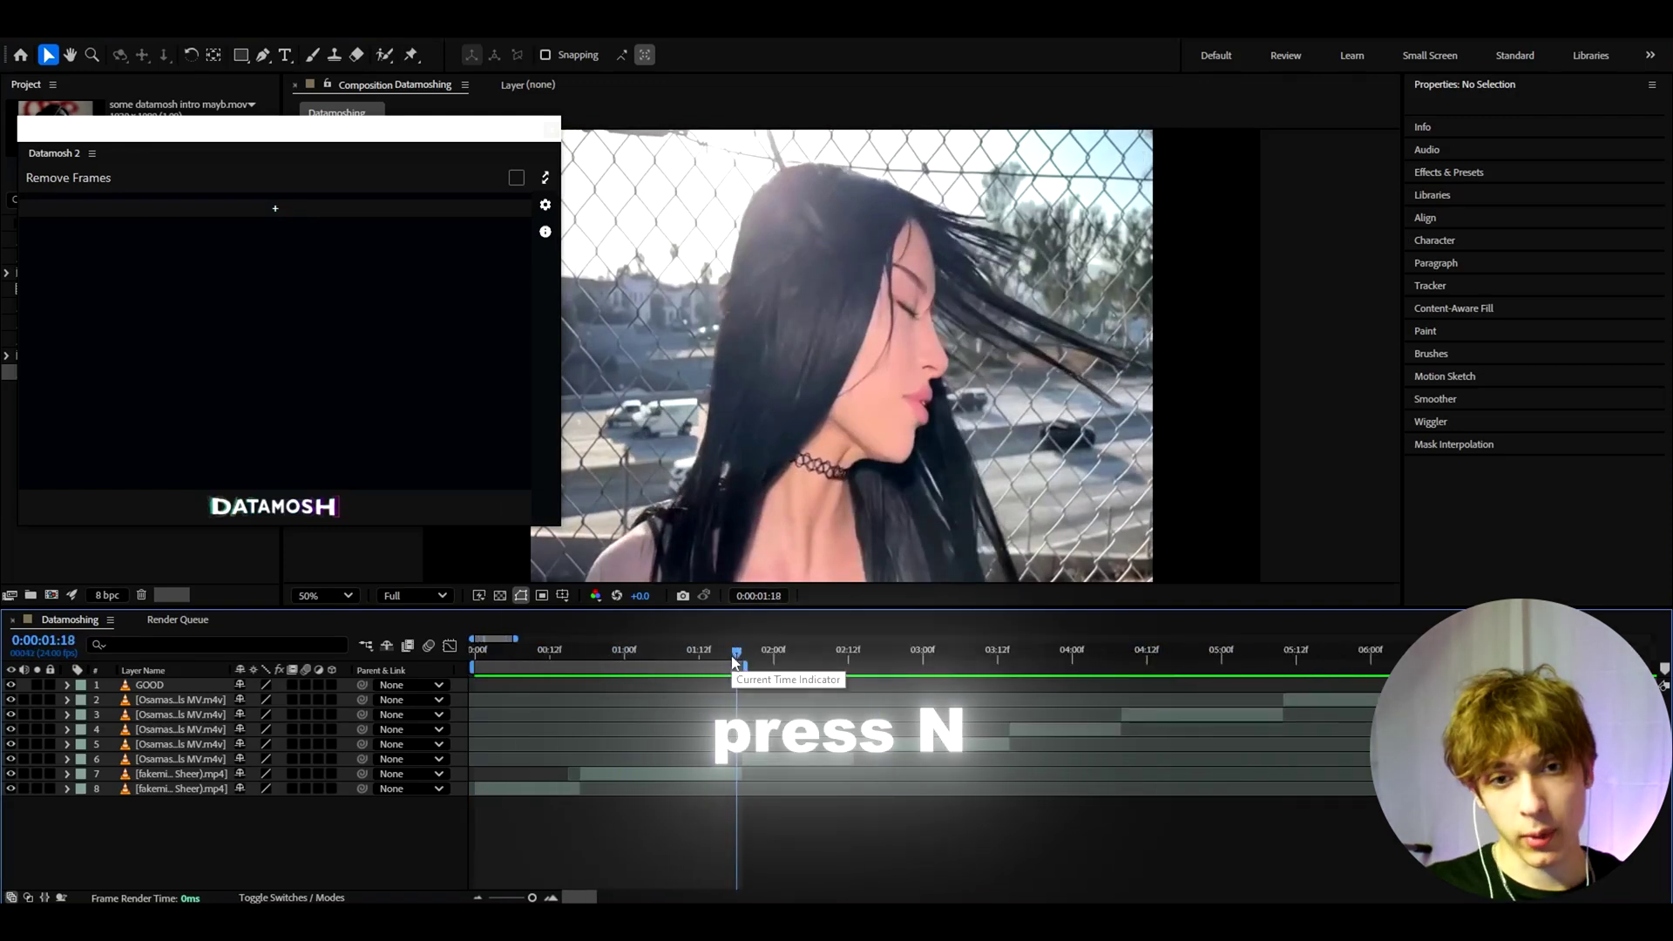
pyautogui.moveTo(736, 658); pyautogui.dragTo(503, 667)
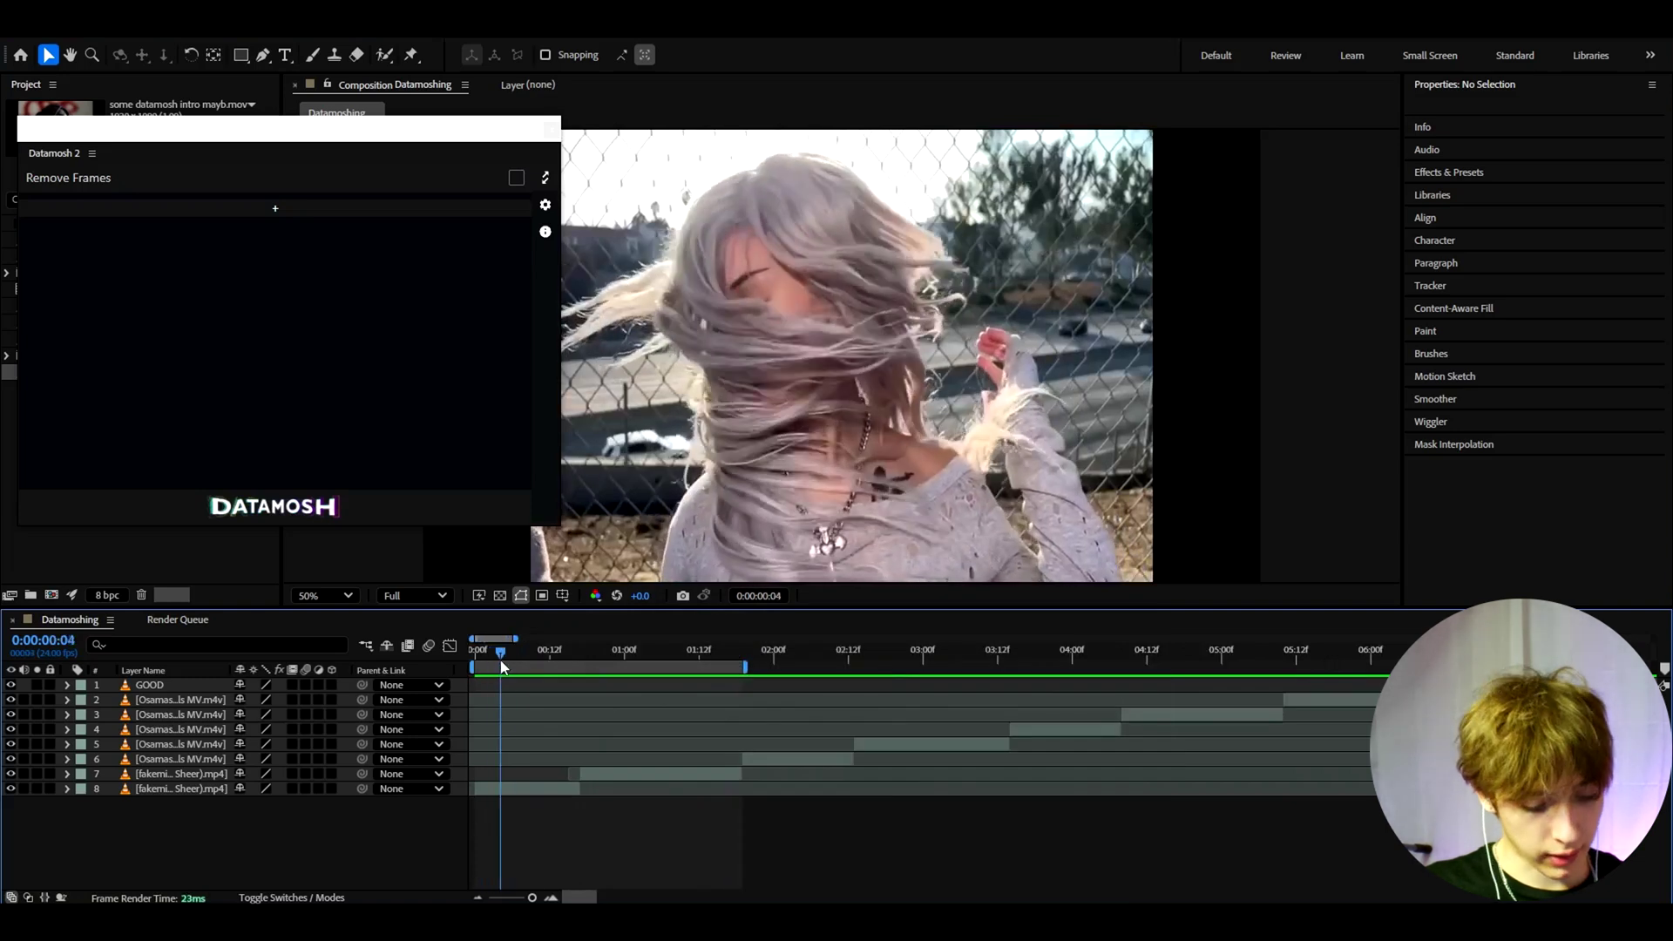
pyautogui.press('b')
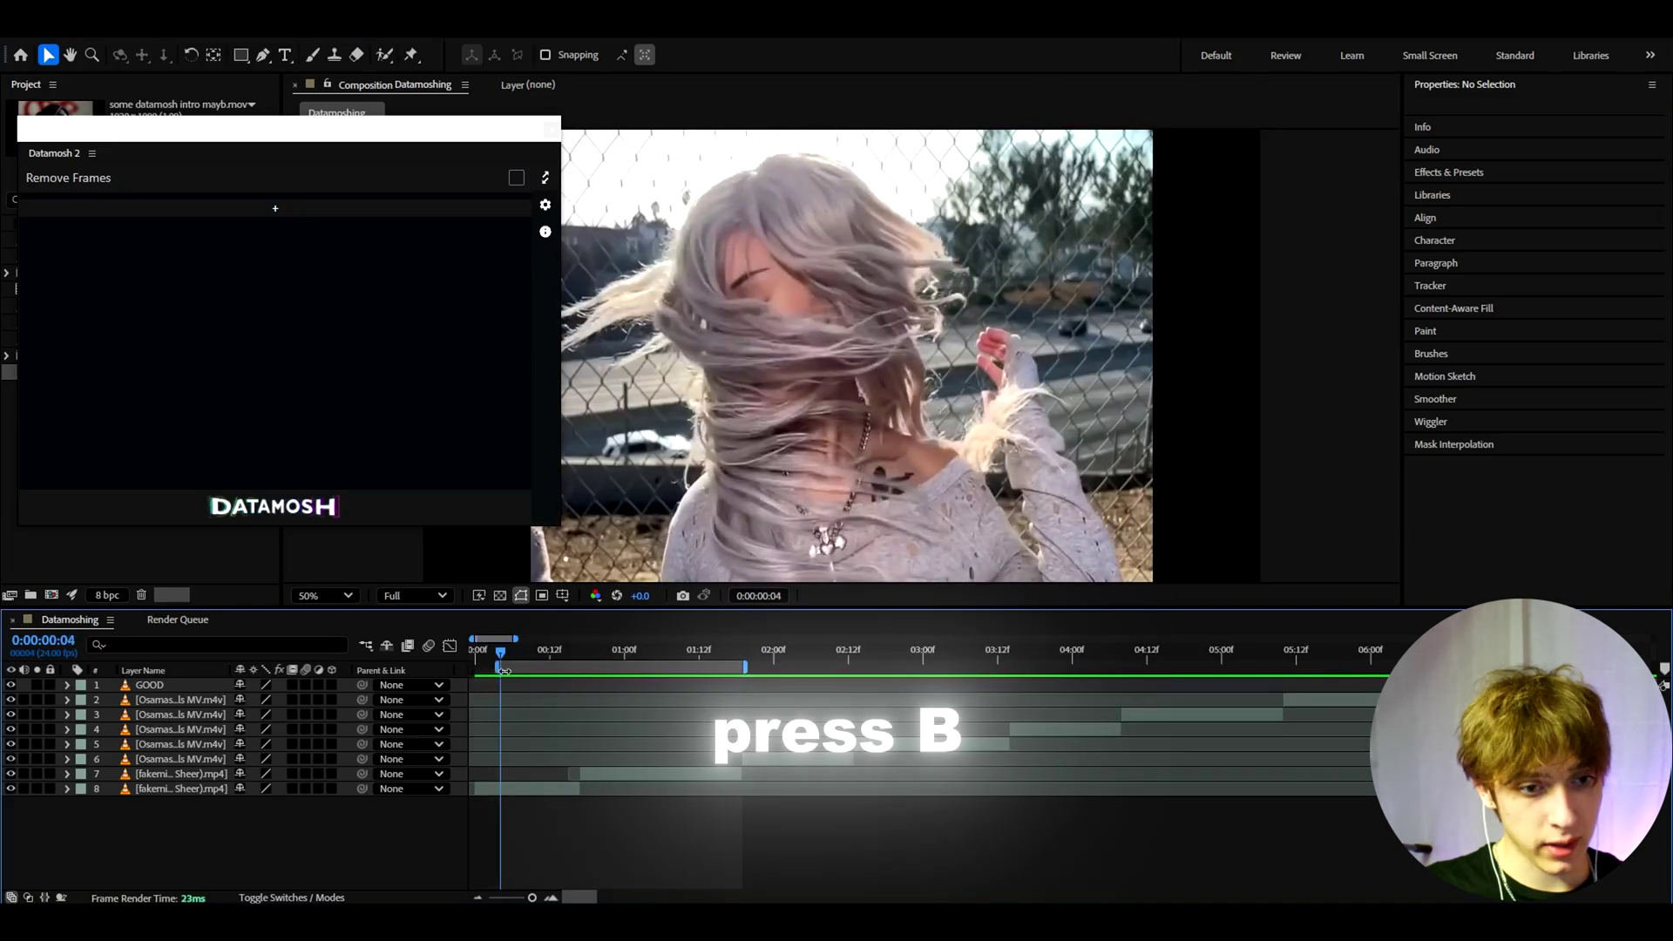
# Enable Remove Frames in Datamosh 2 and add its marker at the cut between the first two clips, 0:00:00:17.
pyautogui.moveTo(501, 656); pyautogui.dragTo(580, 657)
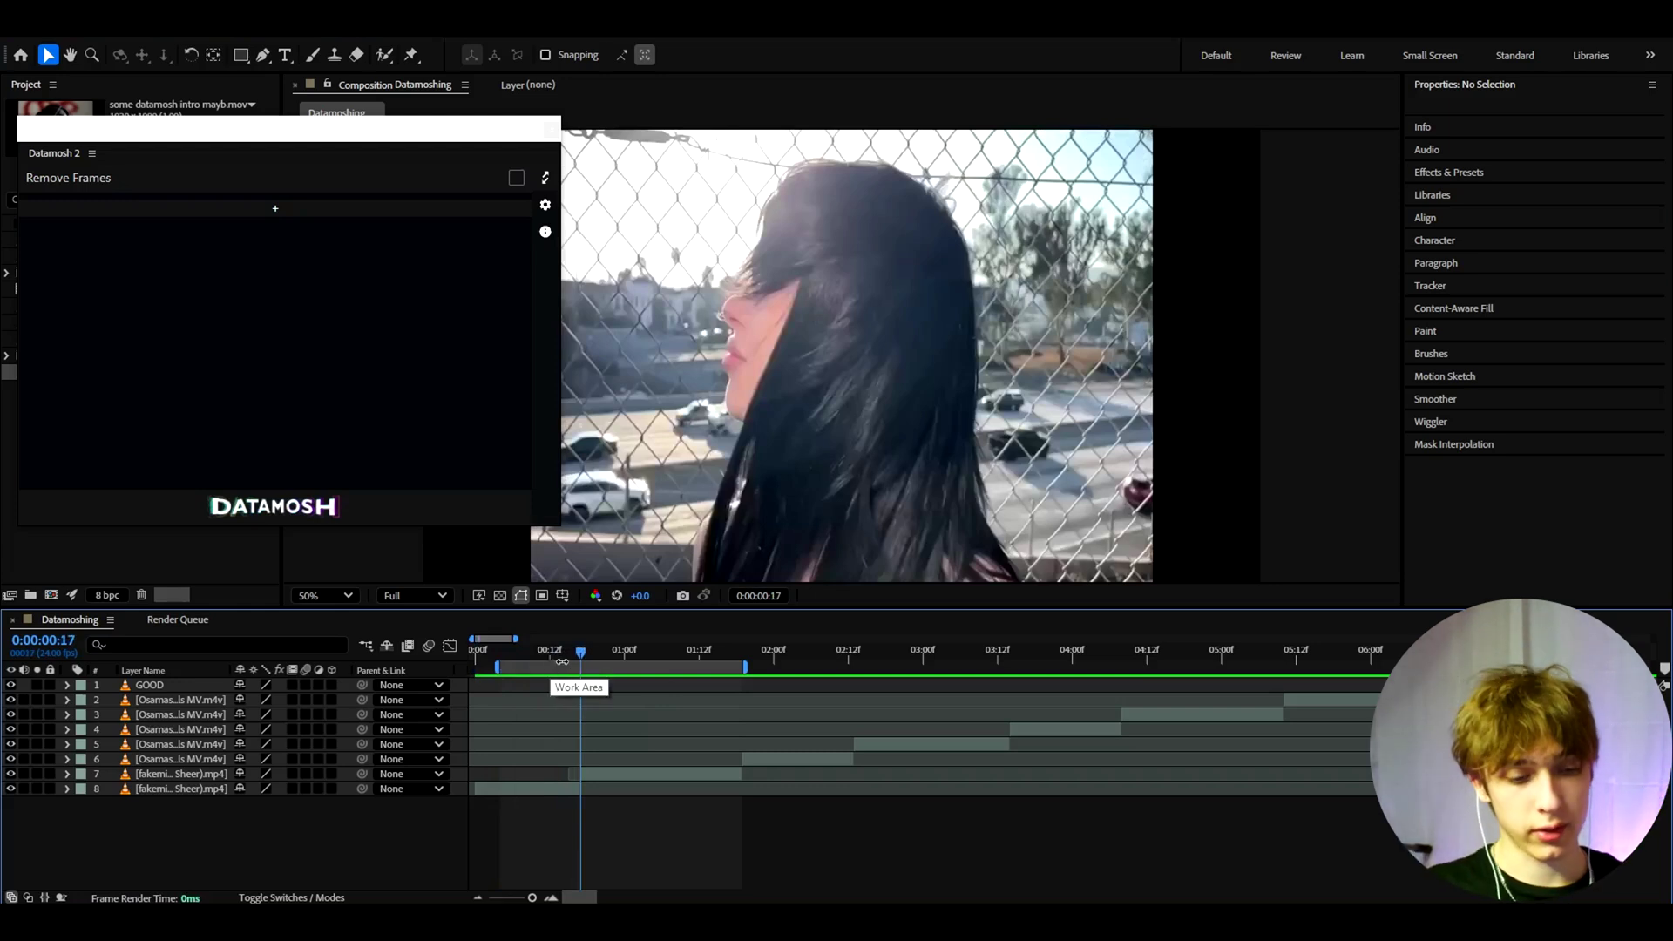
pyautogui.moveTo(214, 131)
pyautogui.mouseDown()
pyautogui.moveTo(239, 90)
pyautogui.moveTo(215, 104)
pyautogui.mouseUp()
pyautogui.press('=')
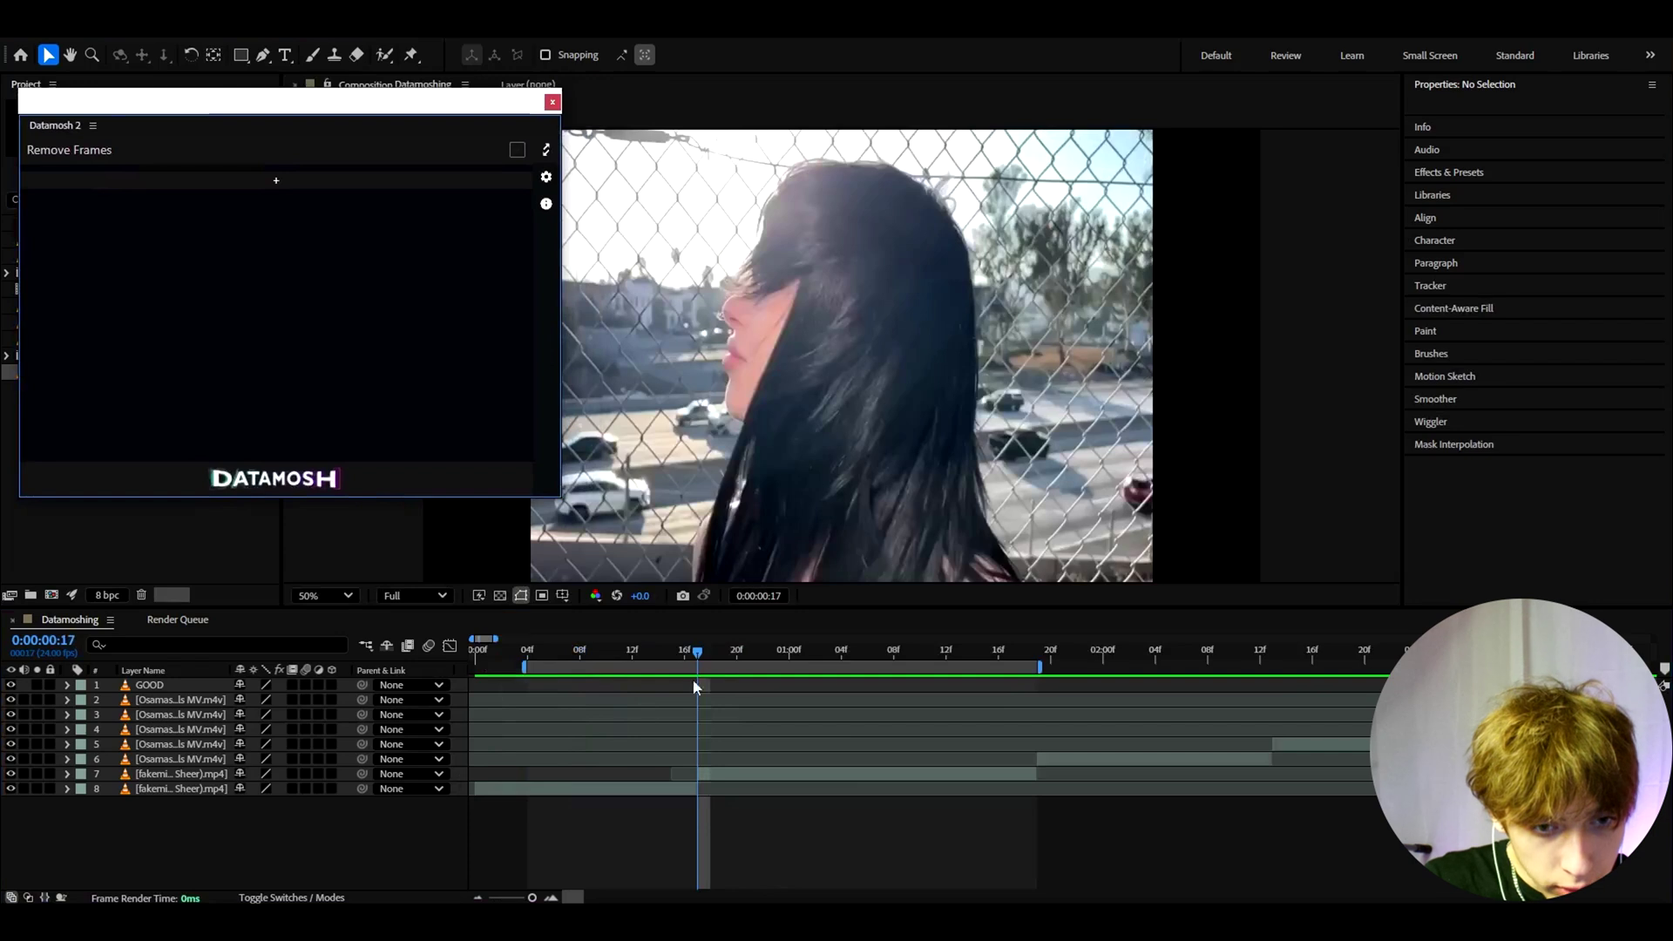
pyautogui.moveTo(697, 666)
pyautogui.mouseDown()
pyautogui.moveTo(684, 661)
pyautogui.moveTo(698, 655)
pyautogui.mouseUp()
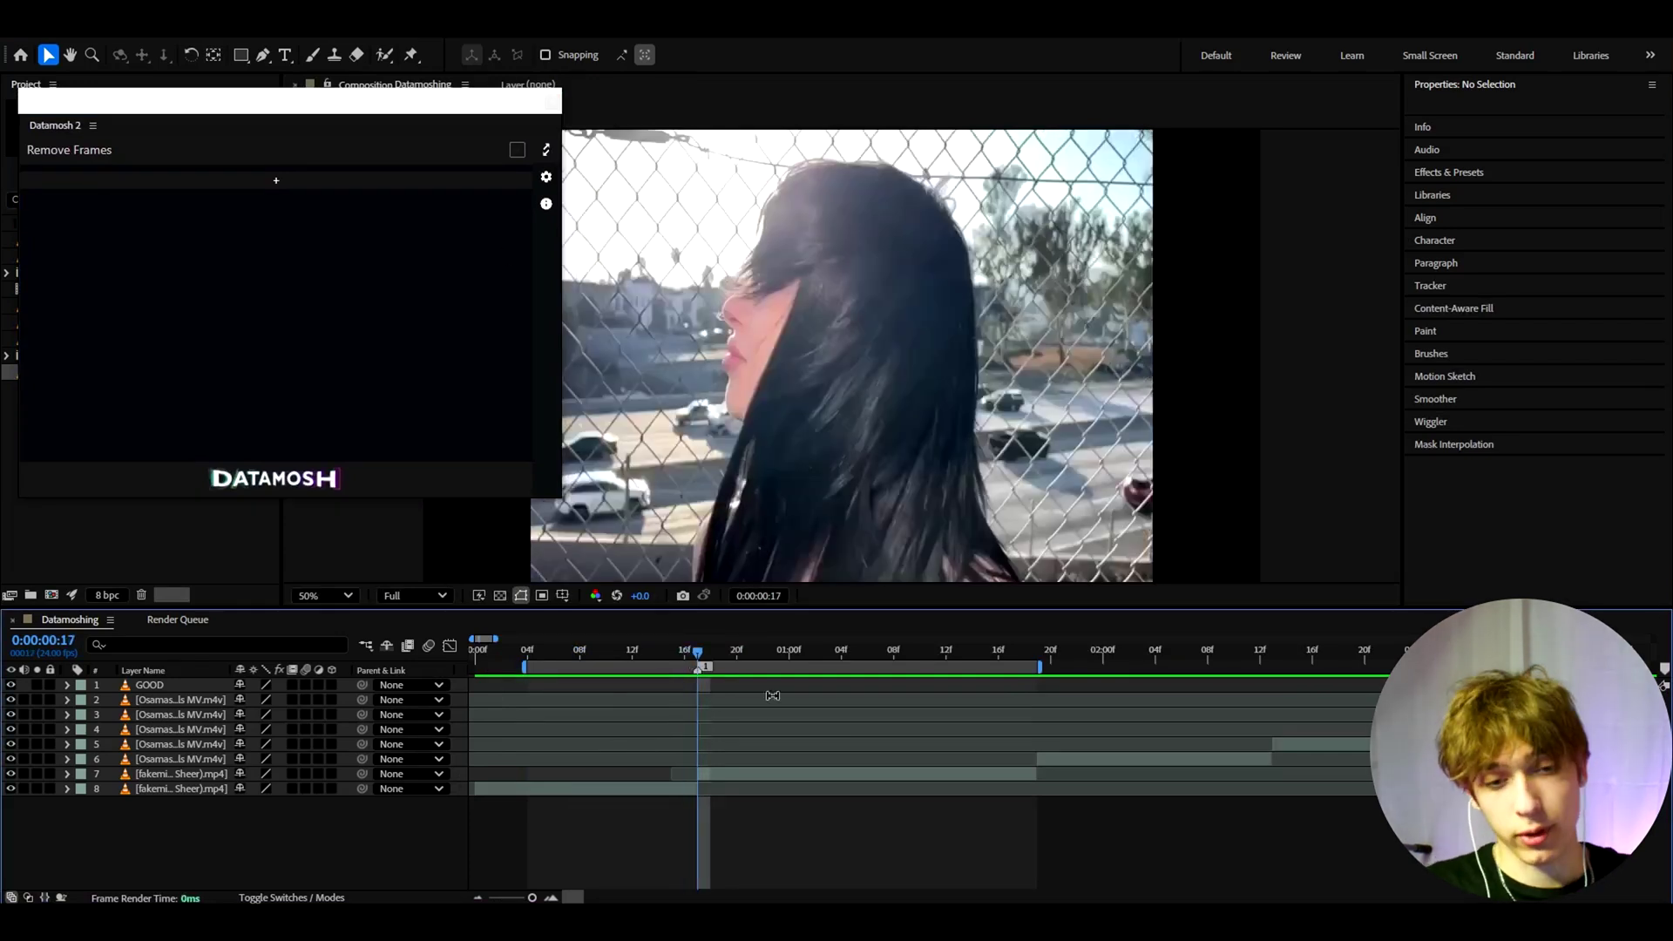
pyautogui.click(517, 151)
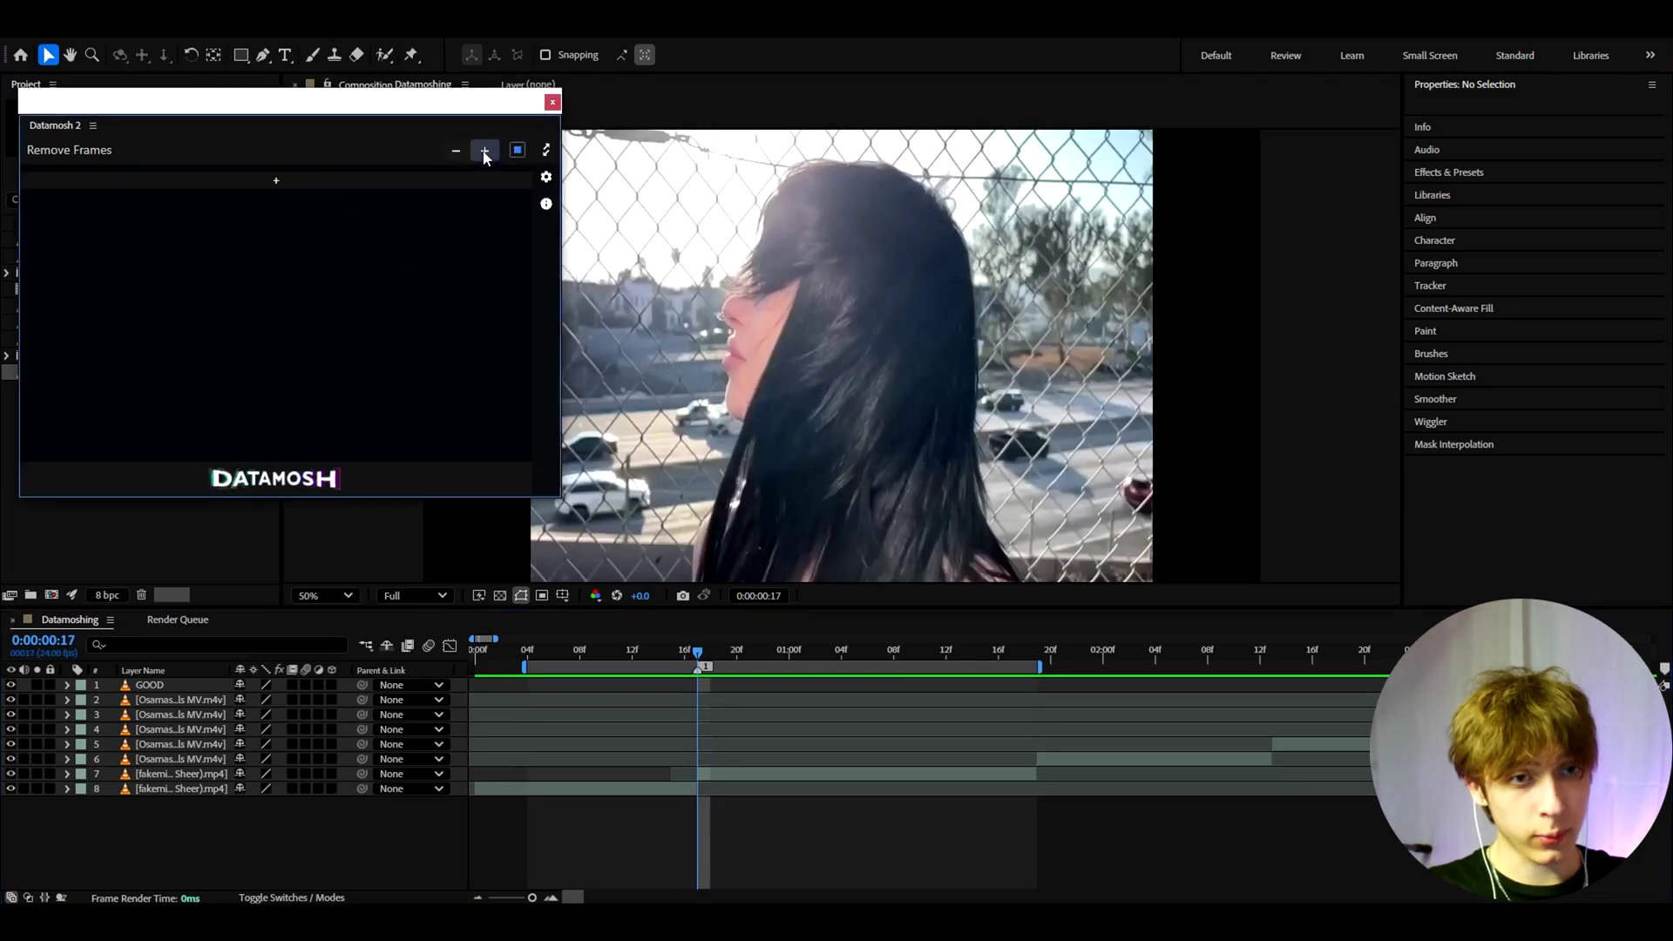
# Render the frame-removal datamosh for the work area, then undo the rendered result.
pyautogui.click(290, 488)
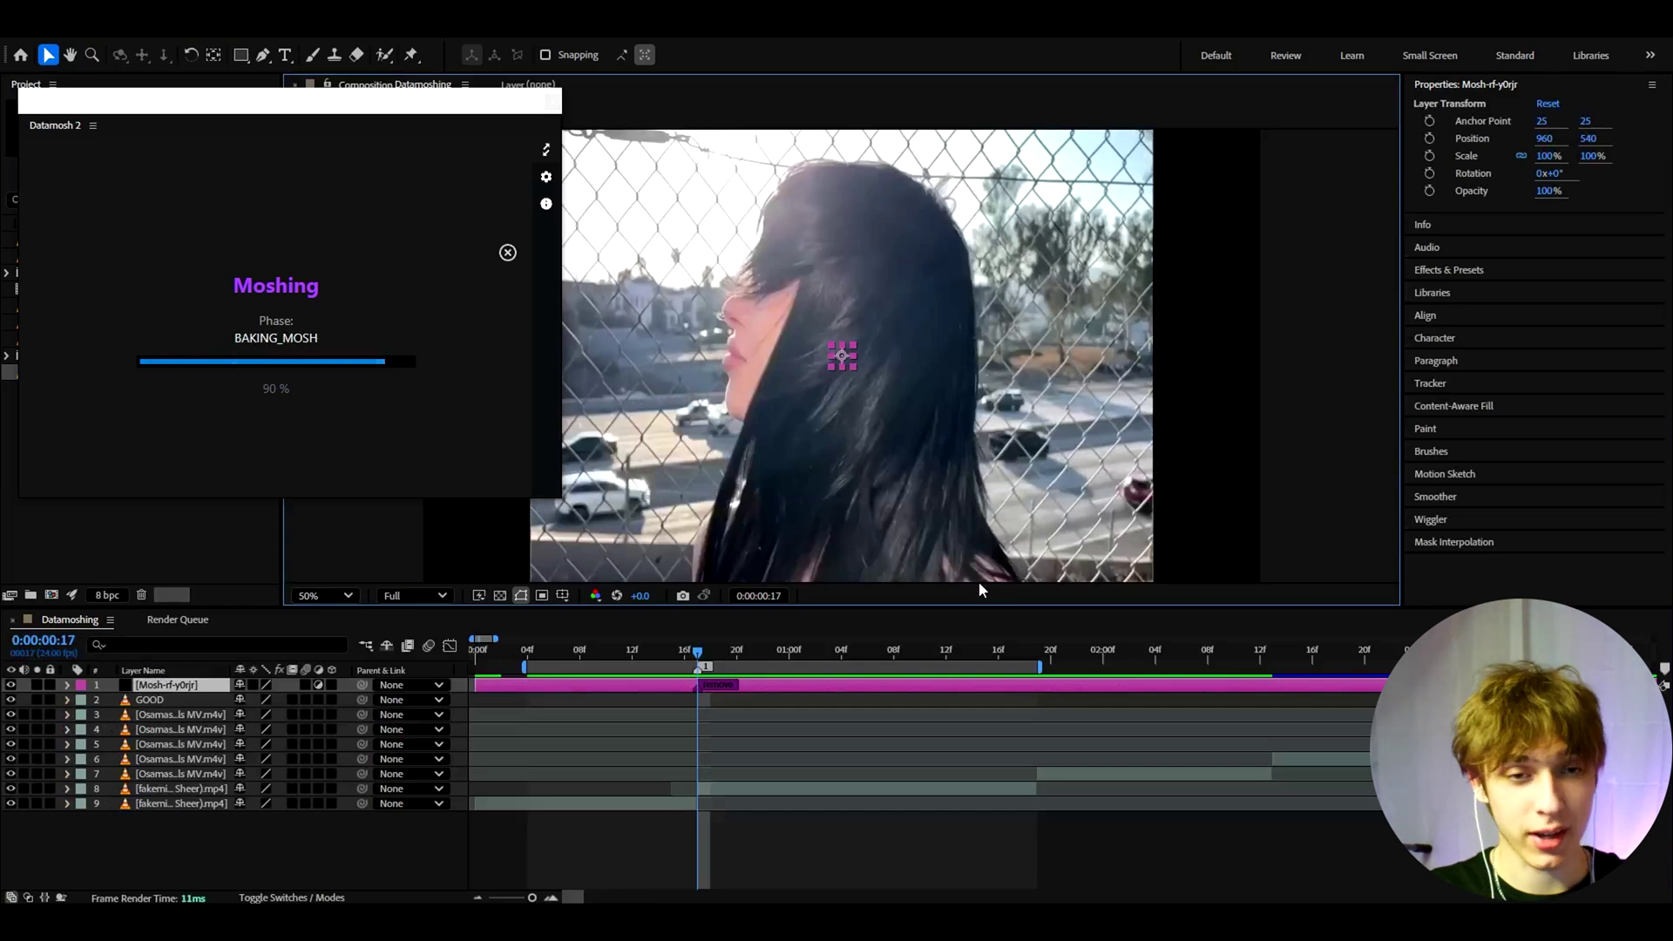
pyautogui.moveTo(732, 652); pyautogui.dragTo(698, 654)
pyautogui.hotkey('ctrl', 'z')
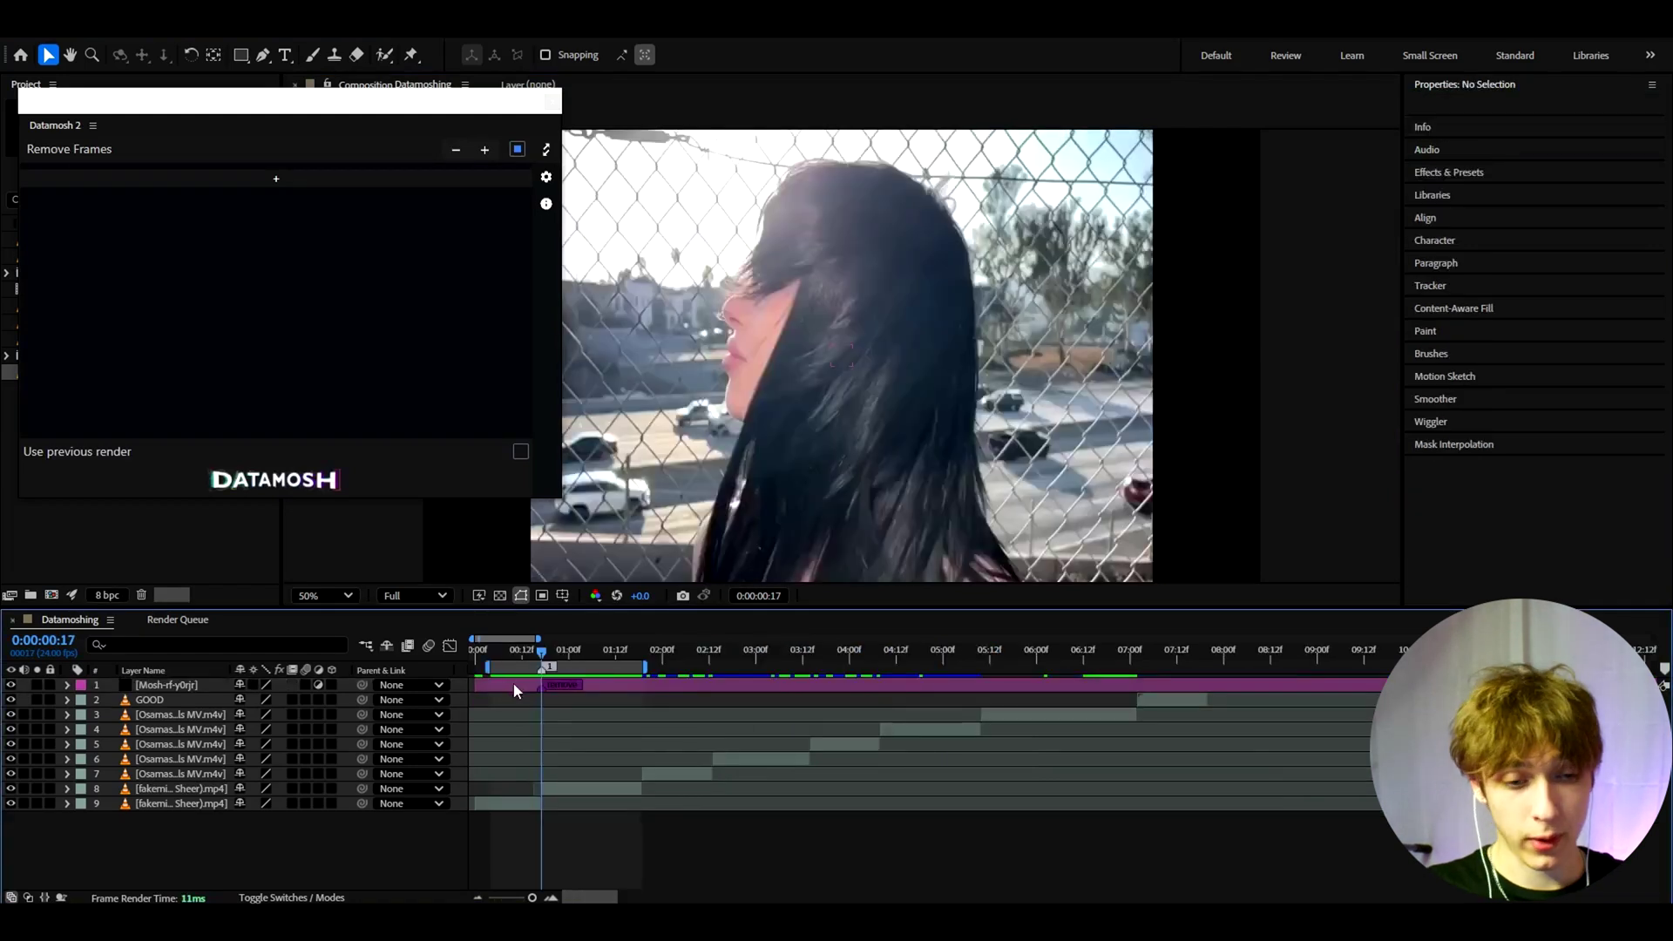
# Add a Multiply mosh effect at the 0:00:00:17 cut, keeping the frame-removal layer.
pyautogui.click(514, 688)
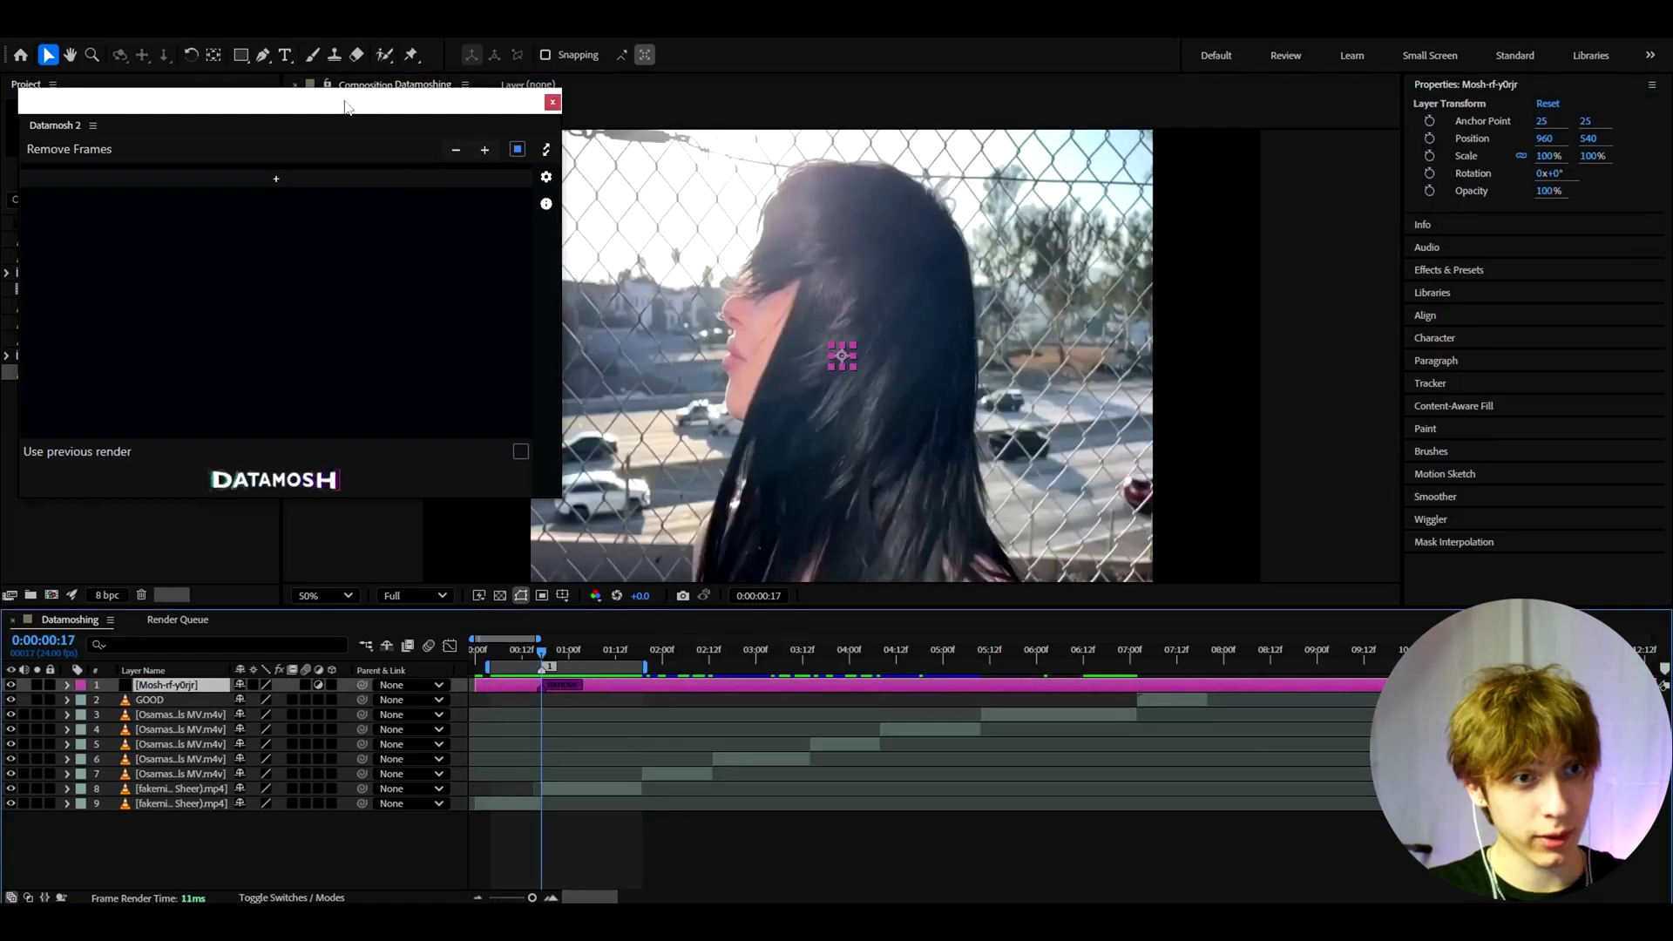
pyautogui.moveTo(342, 102); pyautogui.dragTo(370, 118)
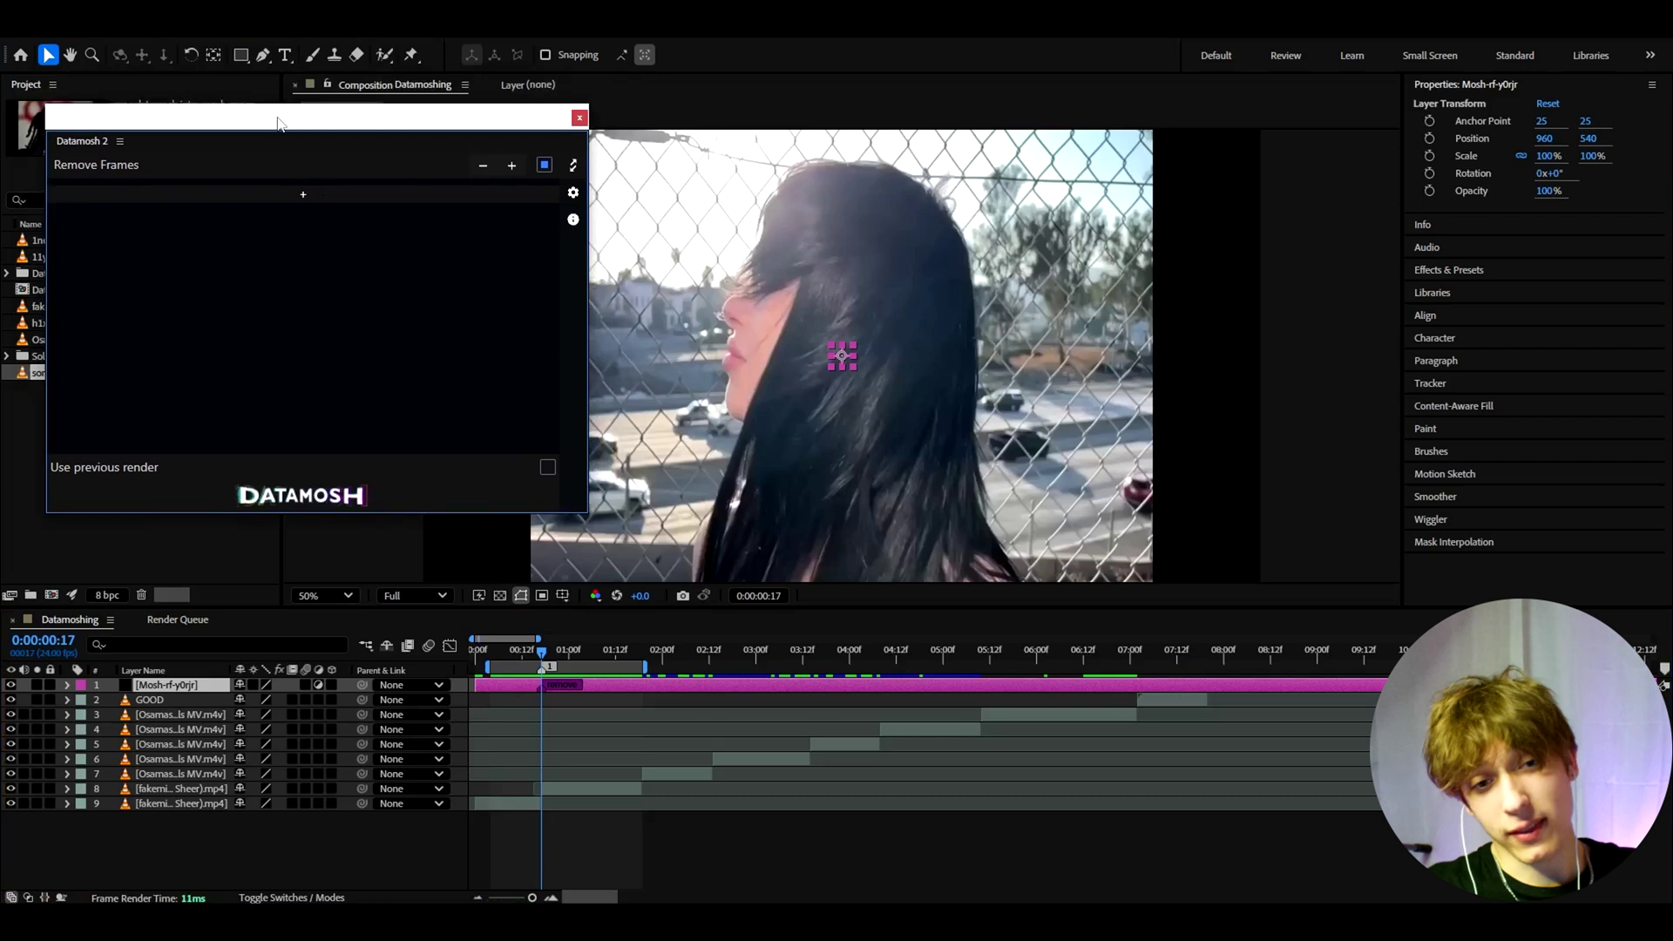
pyautogui.click(298, 199)
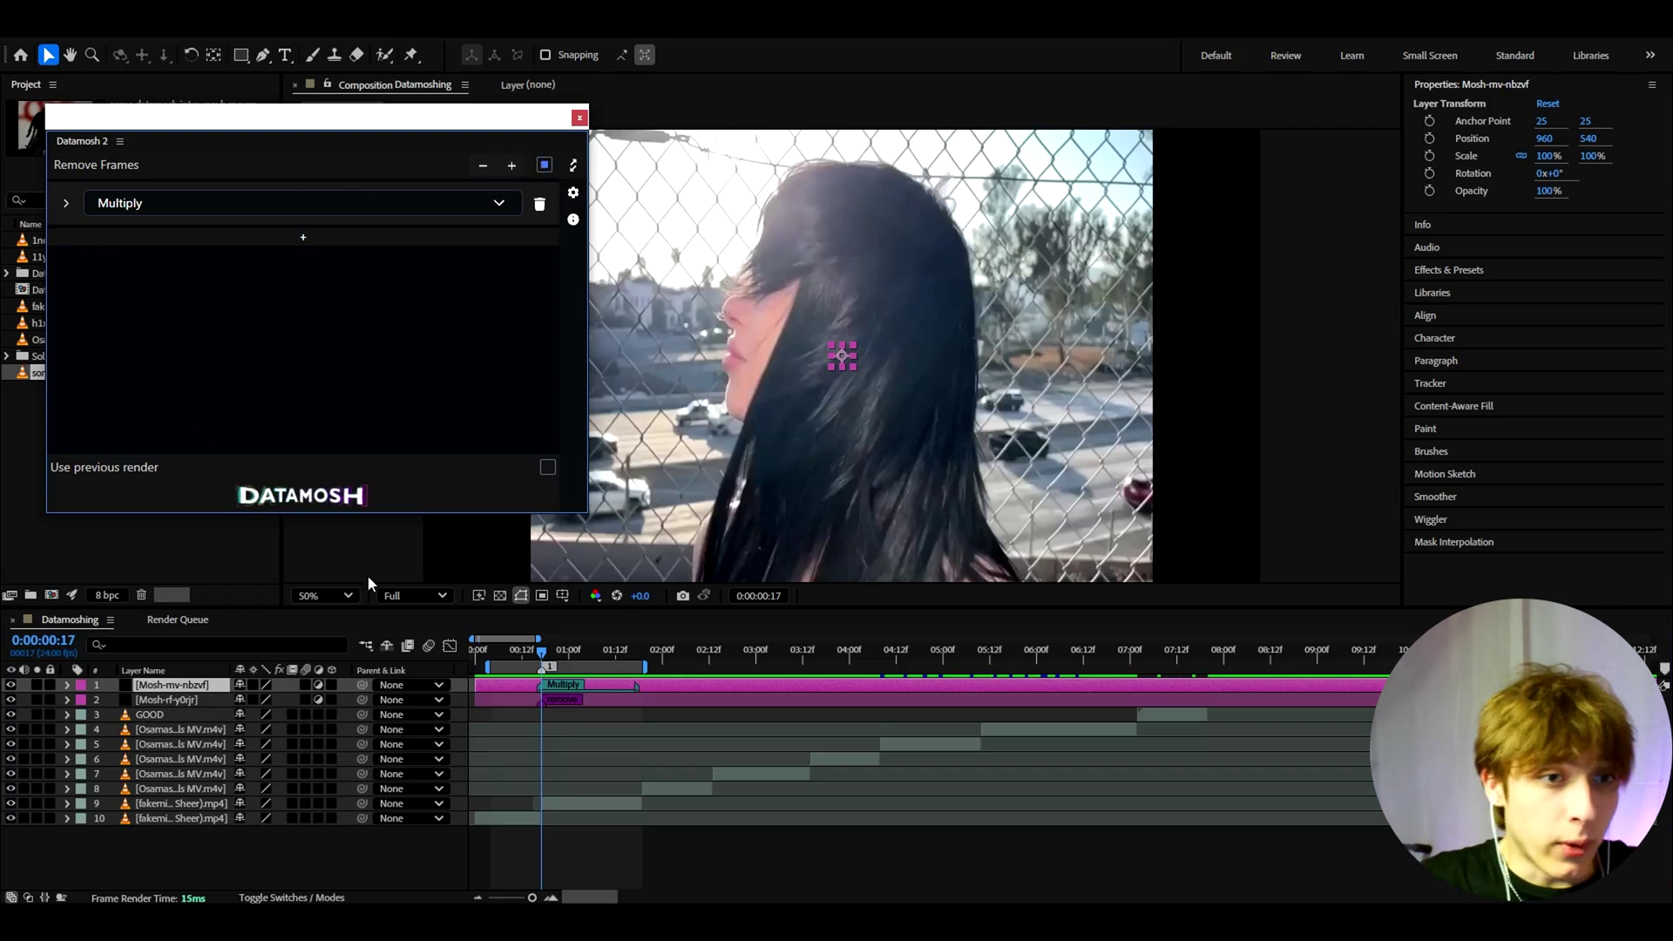
# Extend the end of the work area to 0:00:02:12, near the end of the third clip.
pyautogui.scroll(3, 263, 725)
pyautogui.scroll(-1, 713, 714)
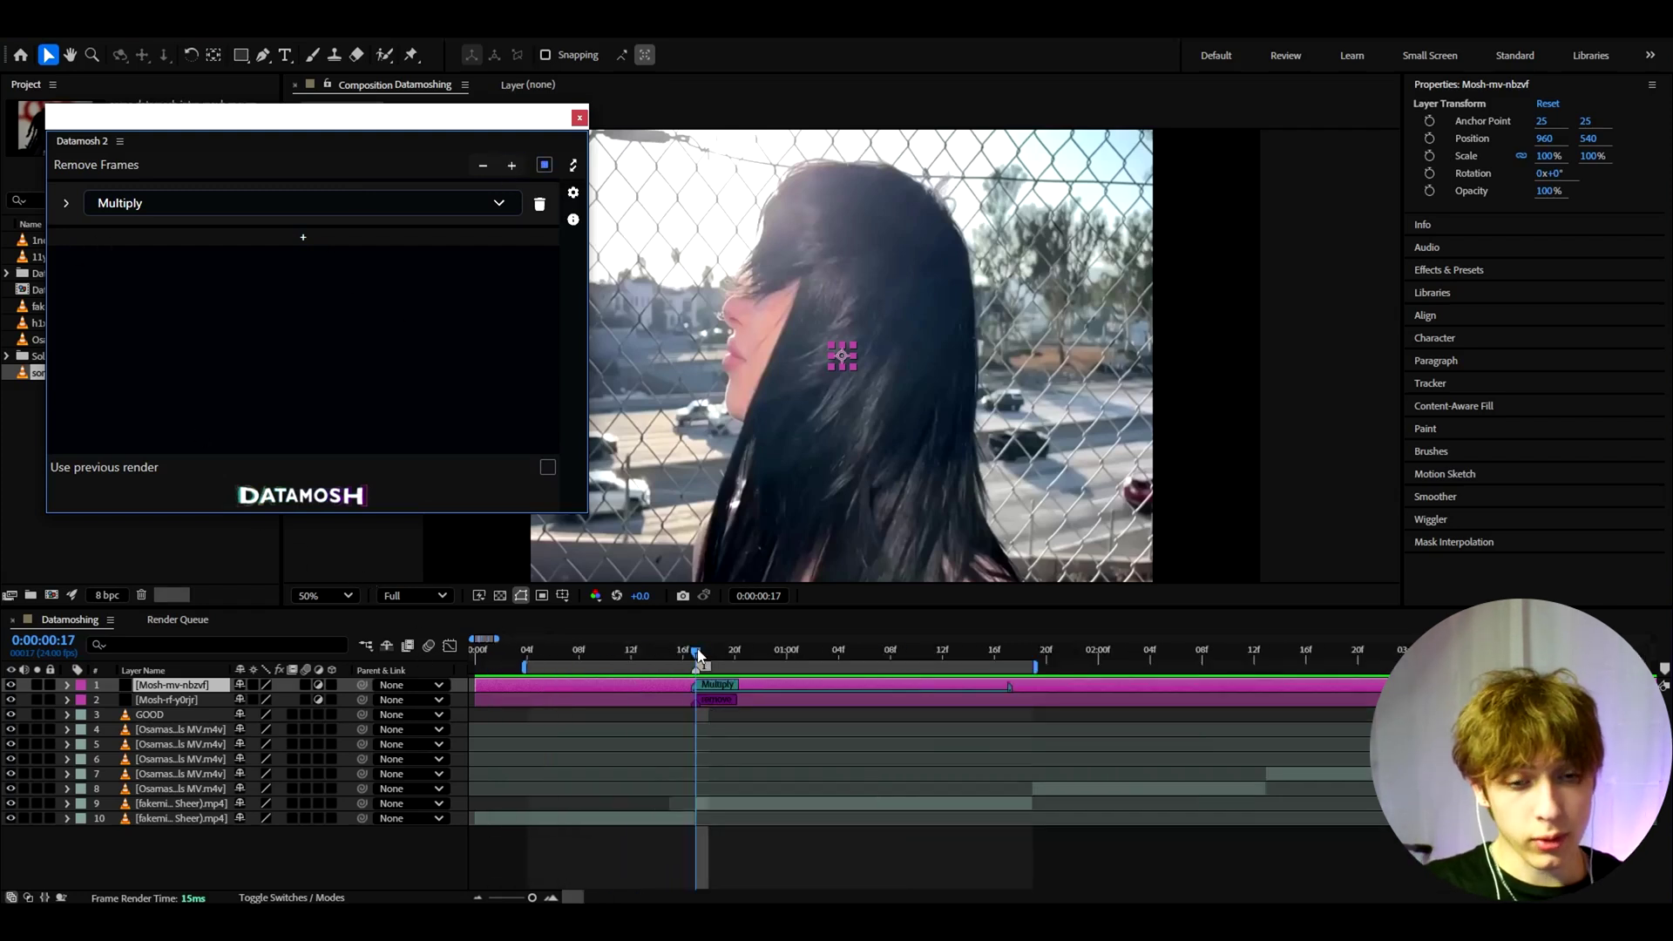
pyautogui.press('-')
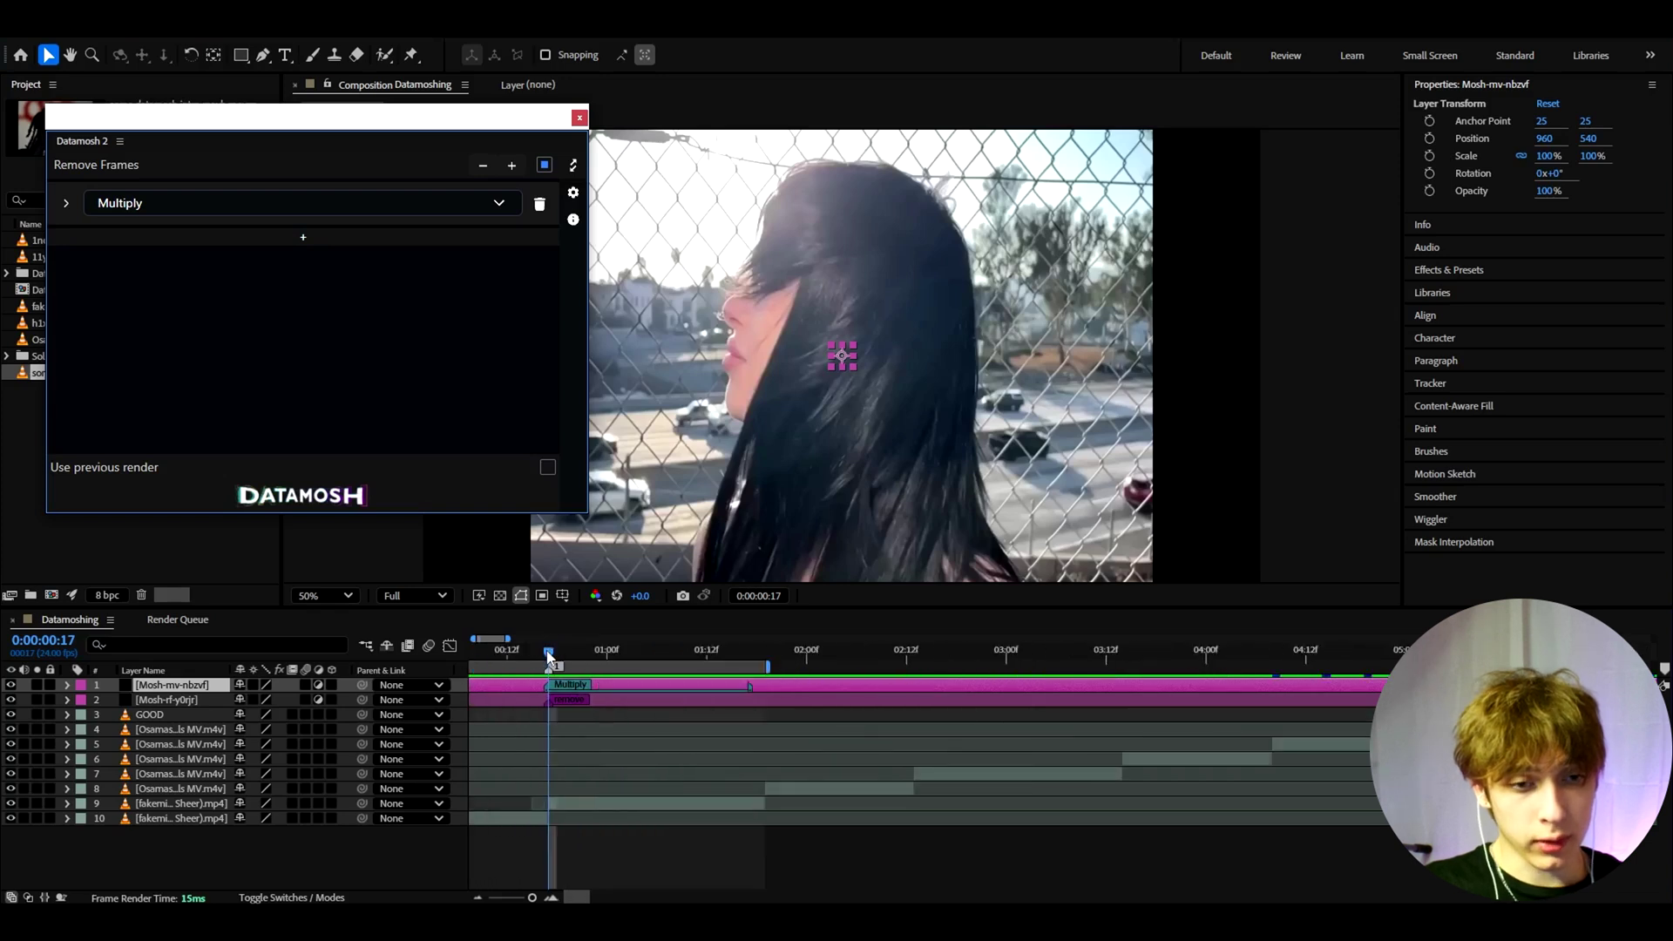
pyautogui.moveTo(549, 653); pyautogui.dragTo(909, 664)
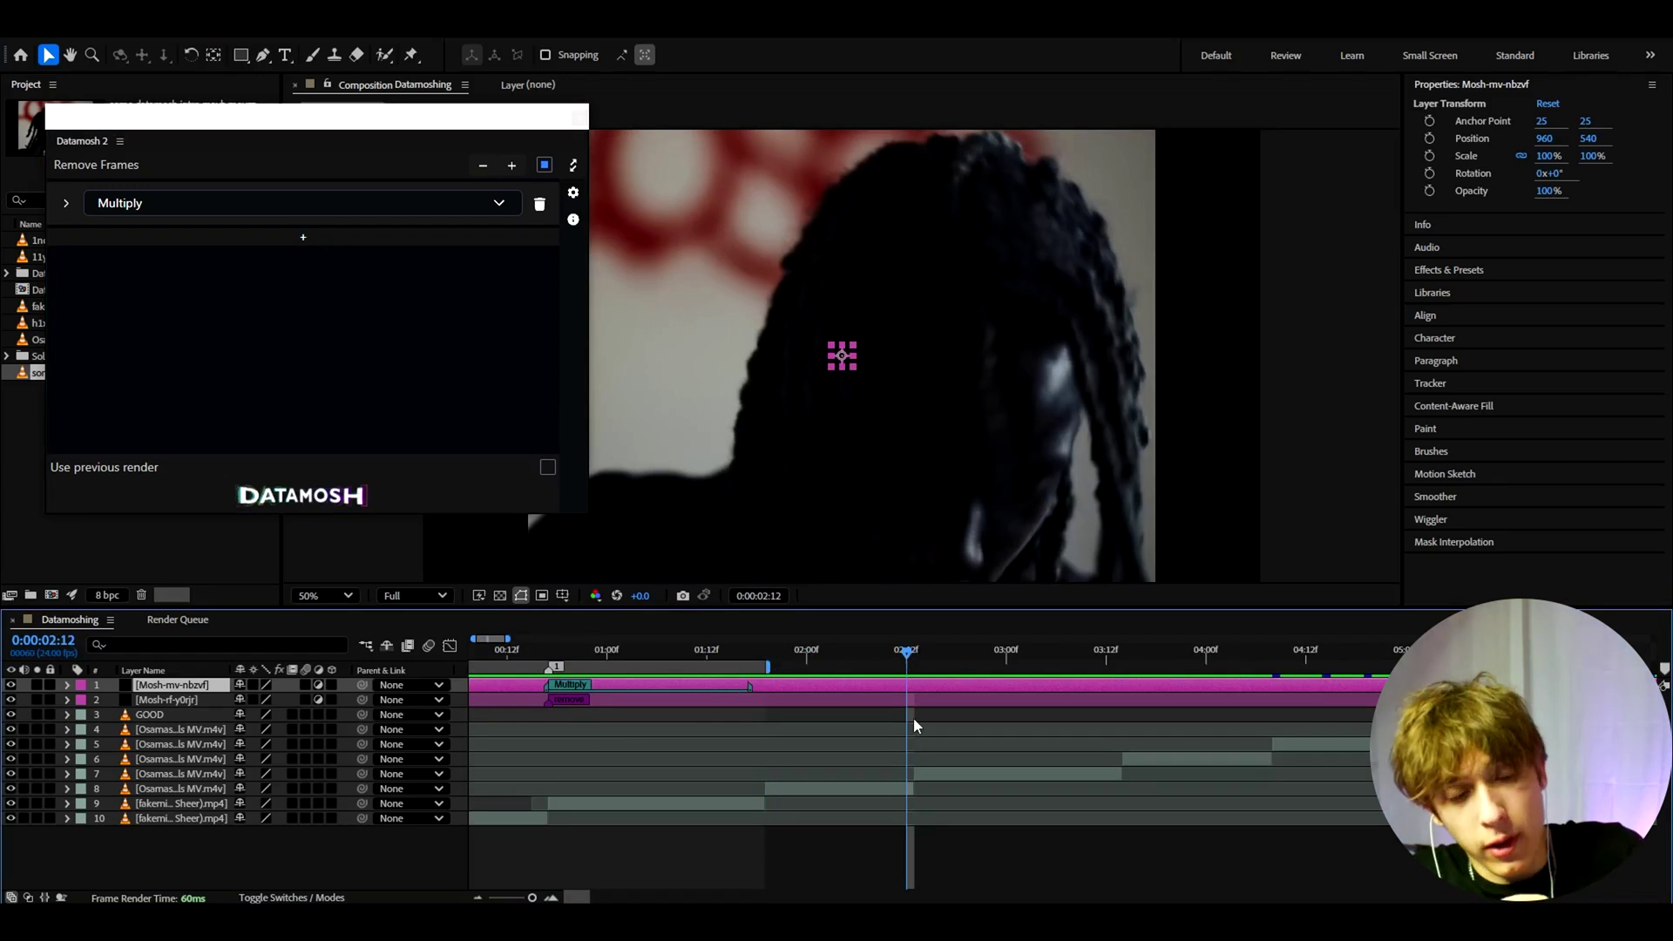
pyautogui.moveTo(912, 650); pyautogui.dragTo(908, 645)
pyautogui.press('n')
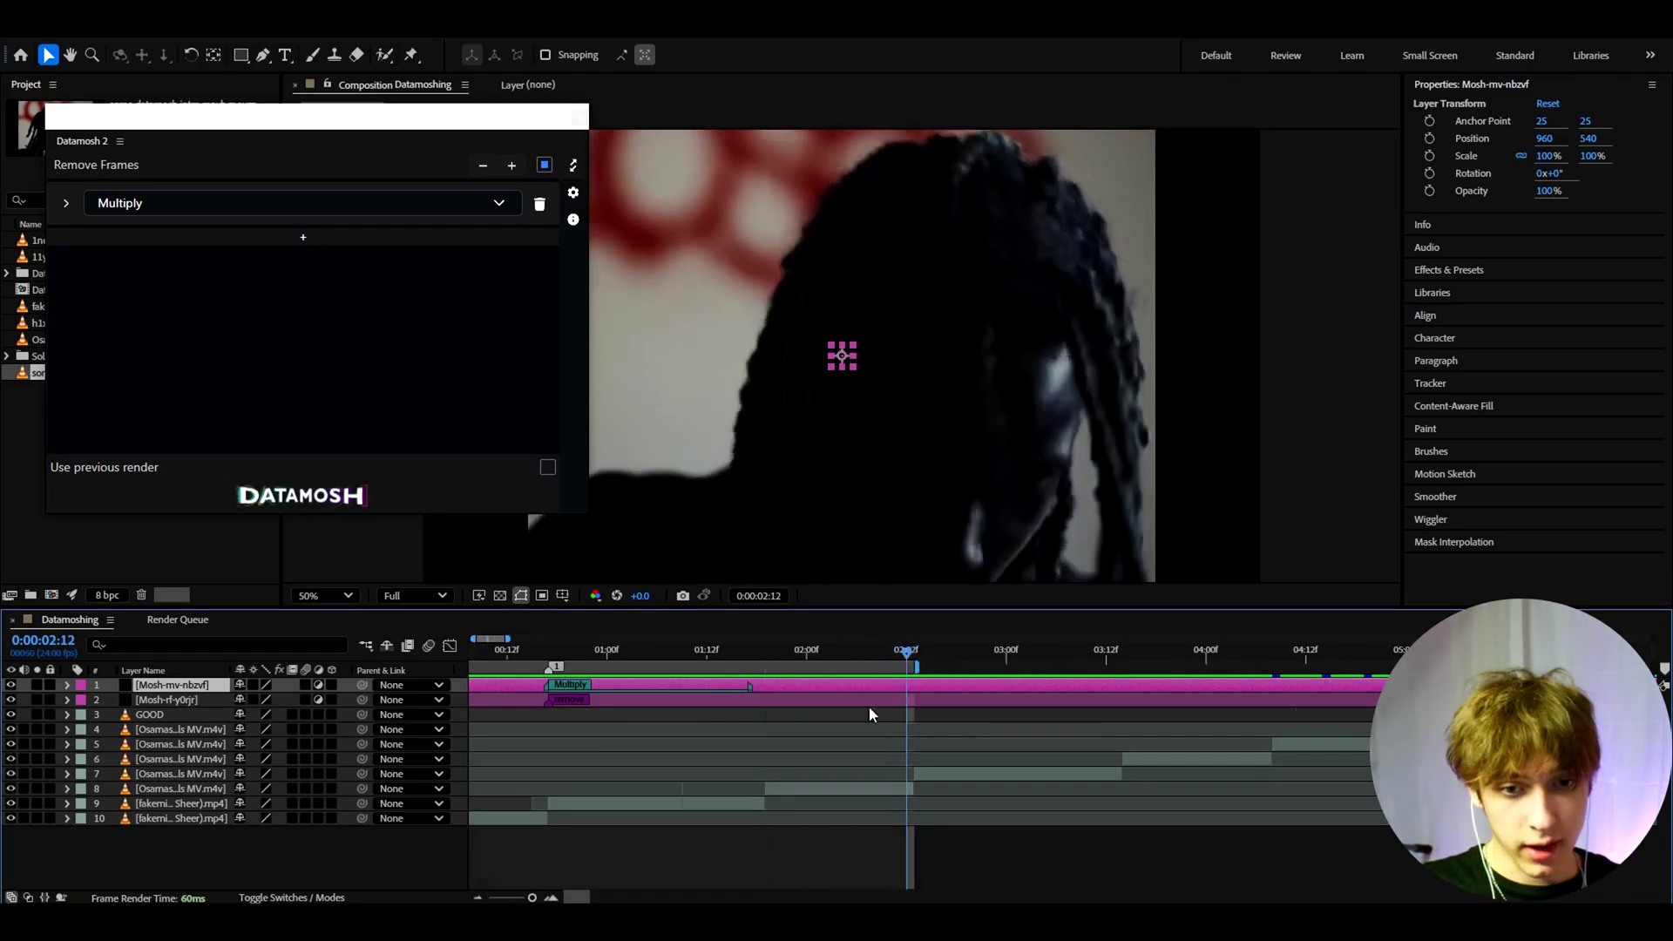
# Return to the 0:00:00:17 cut and render the work area with the Remove Frames and Multiply datamosh effects.
pyautogui.scroll(-2, 871, 704)
pyautogui.moveTo(631, 653); pyautogui.dragTo(525, 655)
pyautogui.press('=')
pyautogui.press('=')
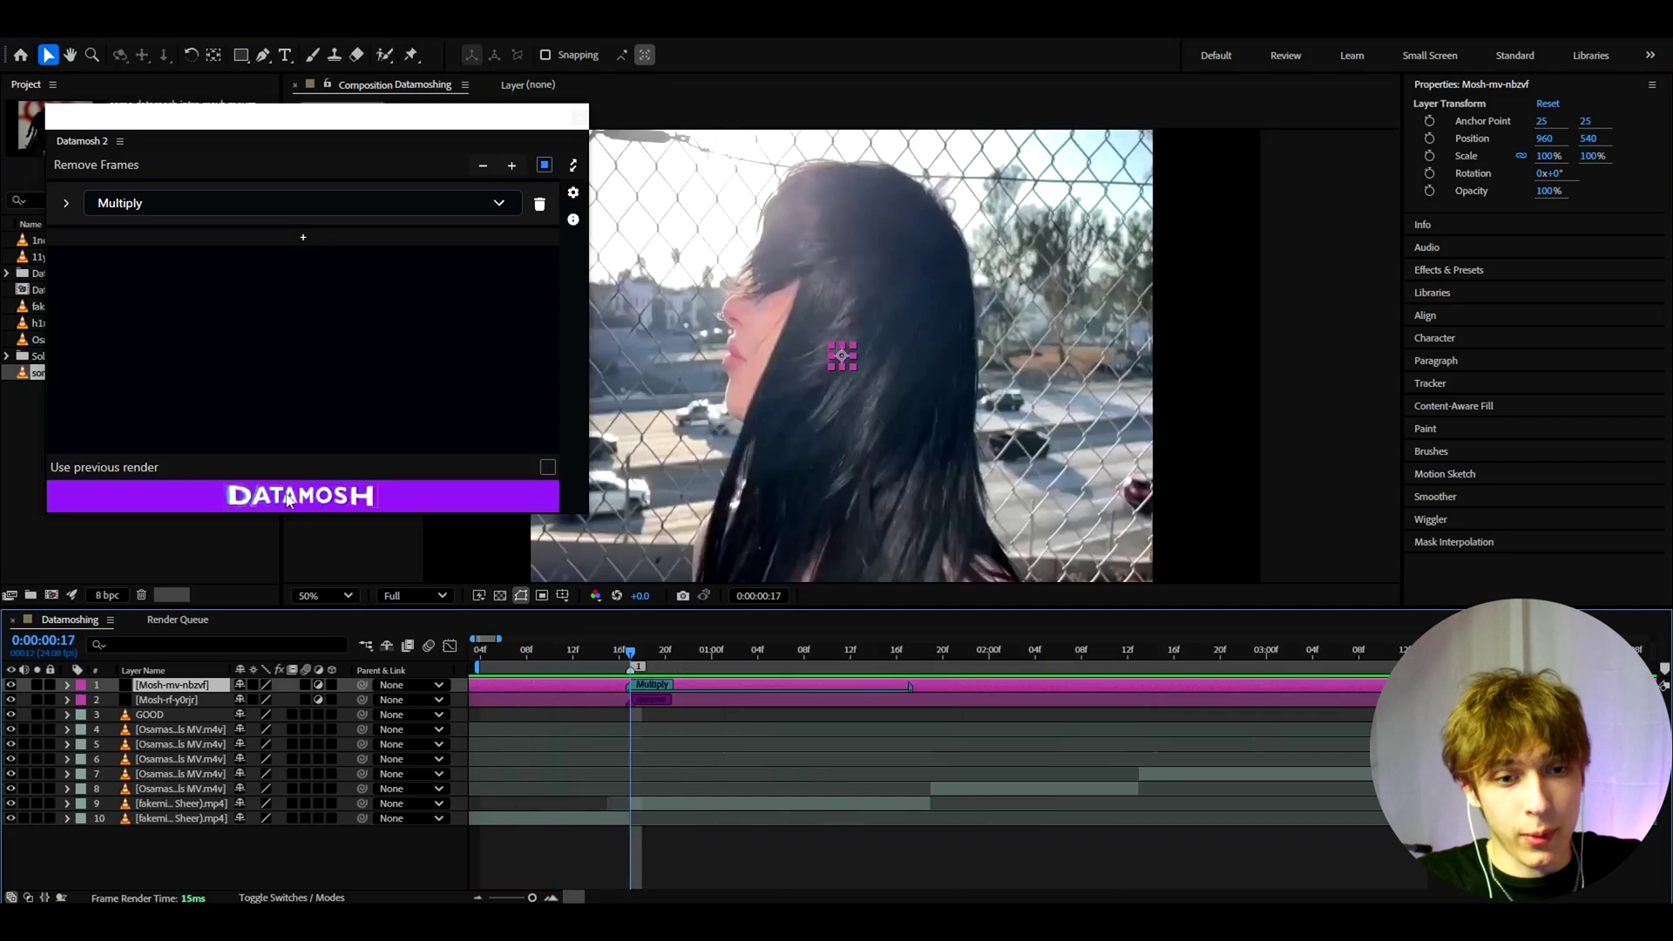
pyautogui.click(288, 496)
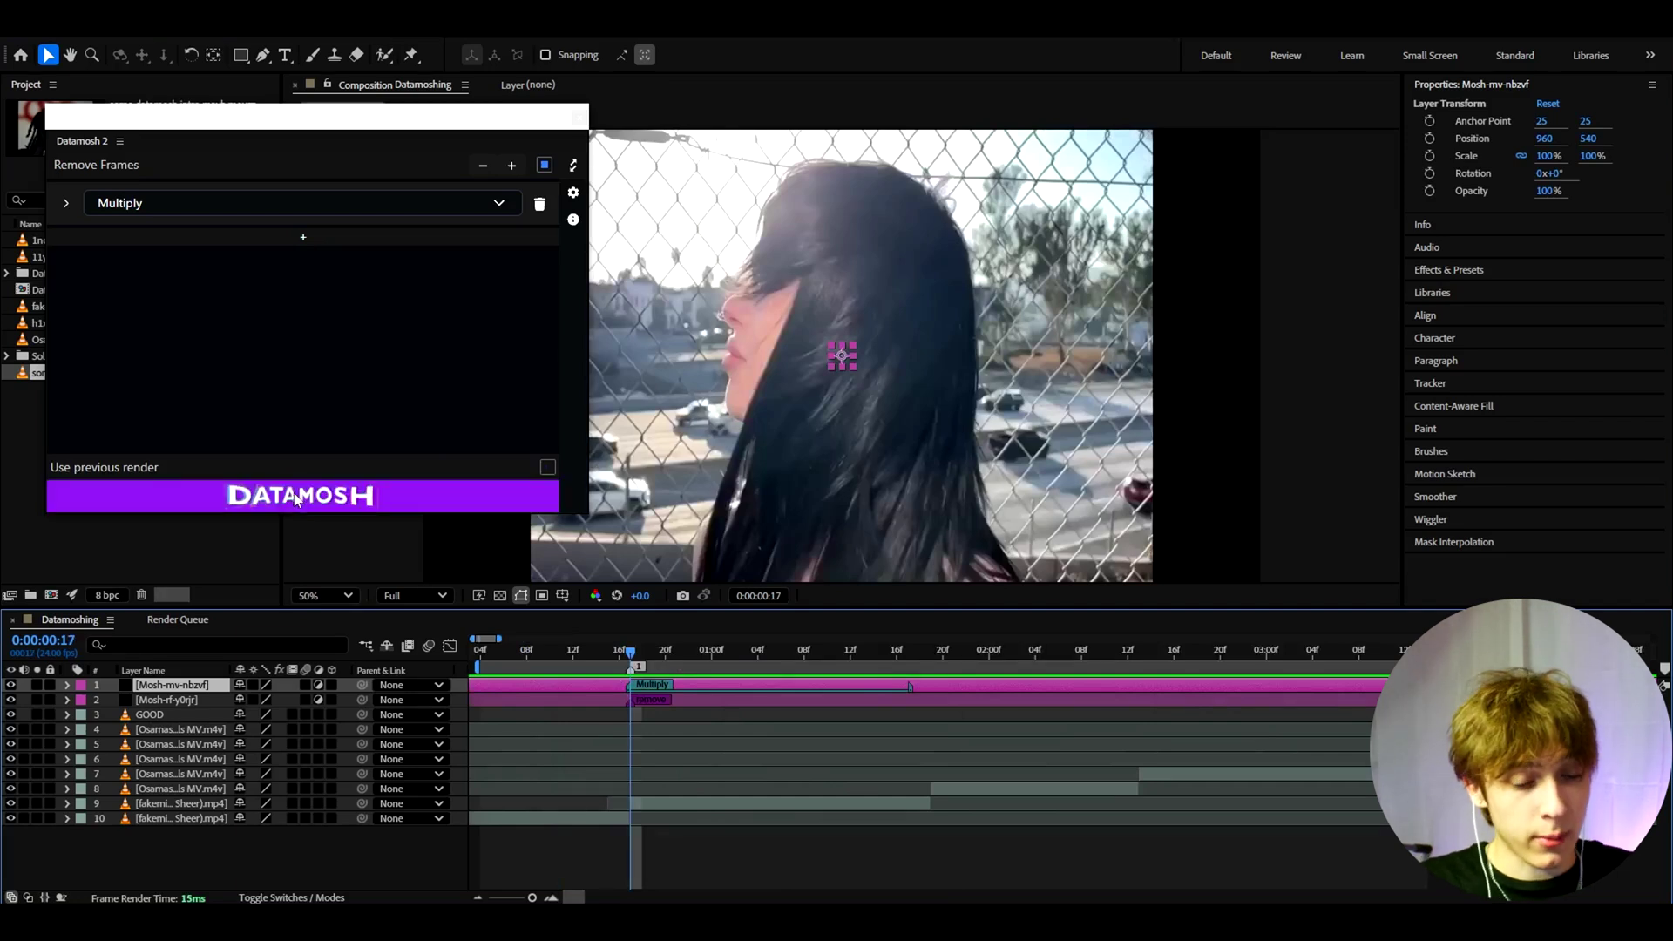
pyautogui.click(297, 499)
pyautogui.moveTo(632, 655)
pyautogui.mouseDown()
pyautogui.moveTo(1279, 666)
pyautogui.moveTo(678, 634)
pyautogui.moveTo(776, 628)
pyautogui.moveTo(639, 645)
pyautogui.mouseUp()
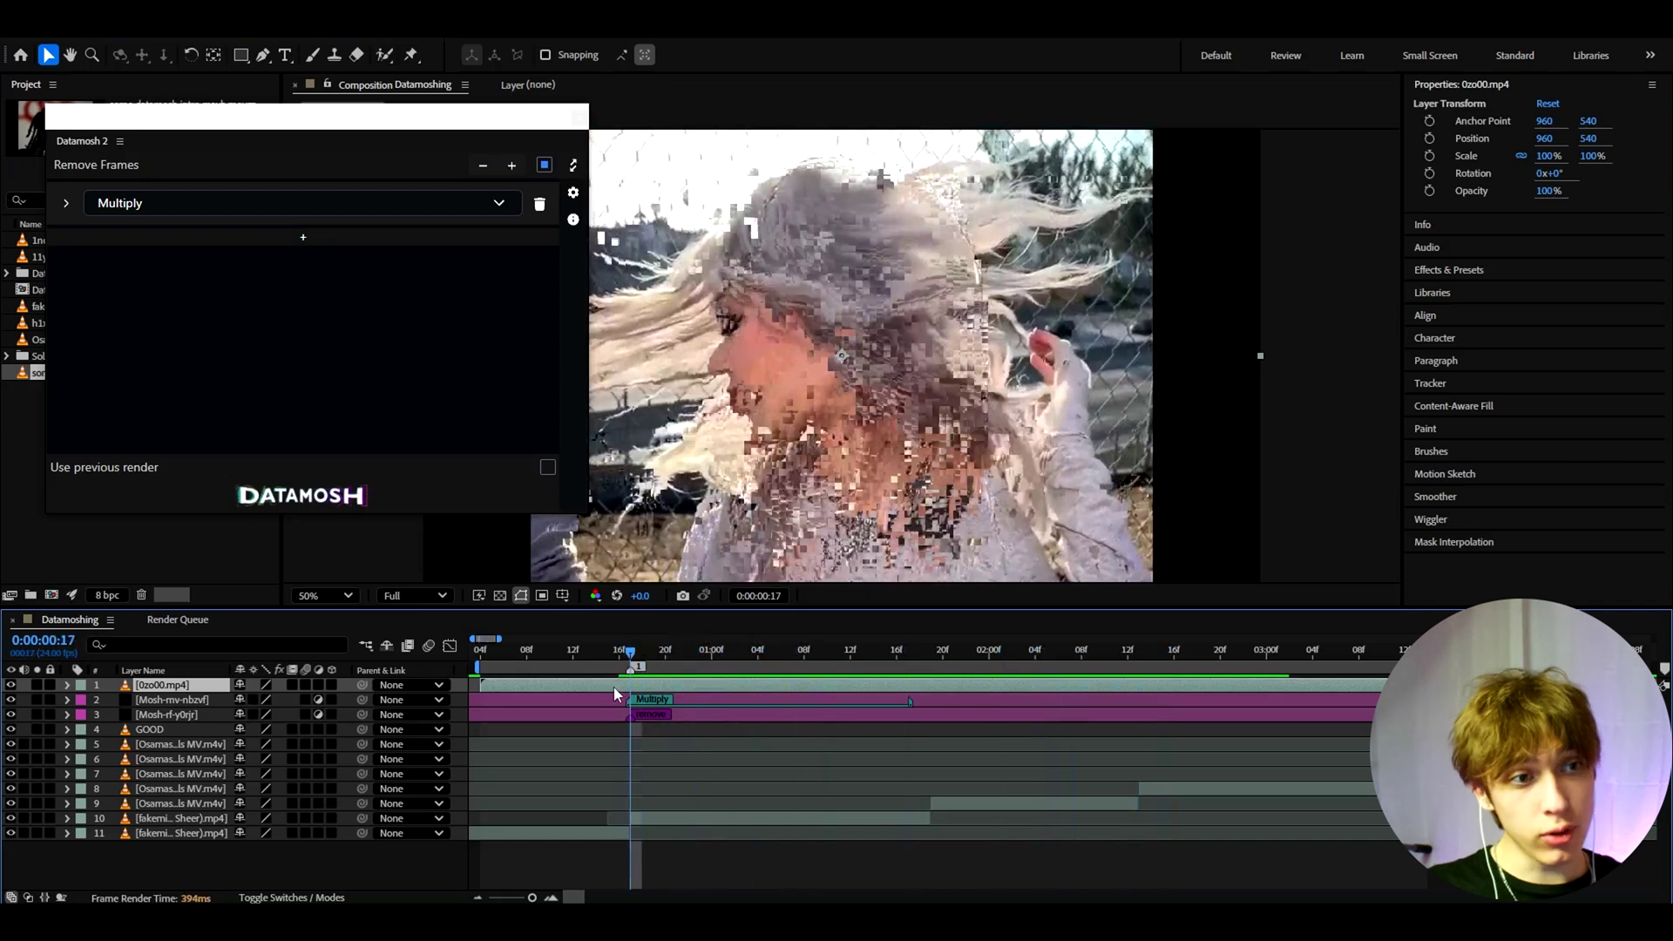
# Set the Multiply effect's intensity to 30 and acceleration to 50, and hide the previously rendered datamosh layer.
pyautogui.click(66, 206)
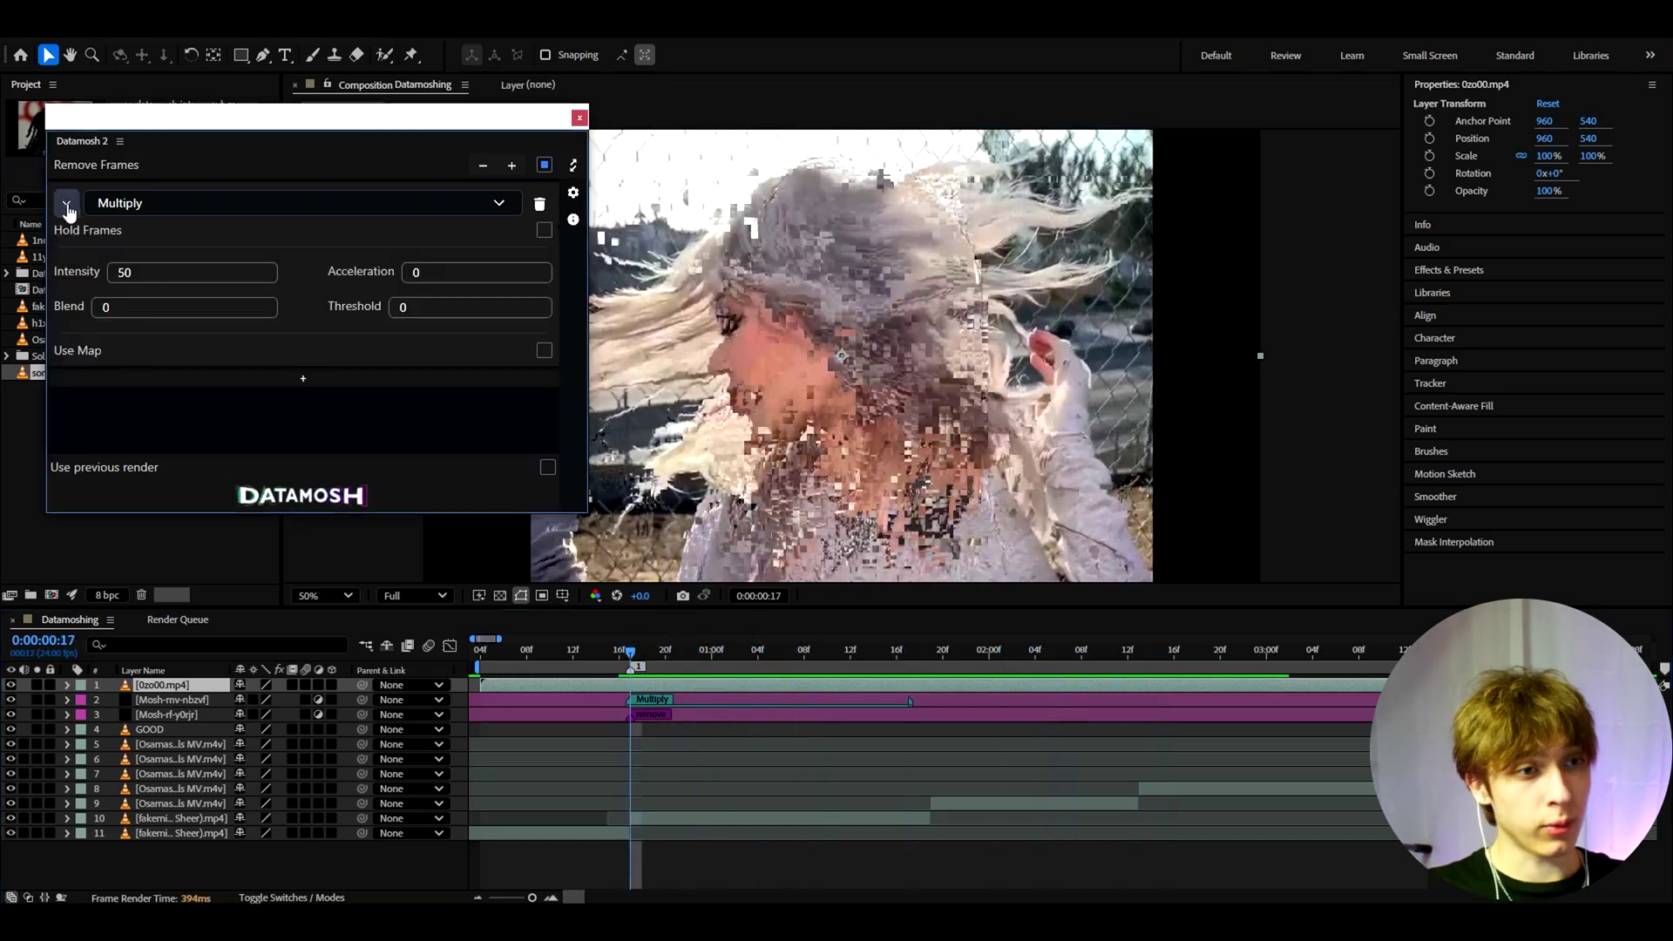
pyautogui.doubleClick(147, 272)
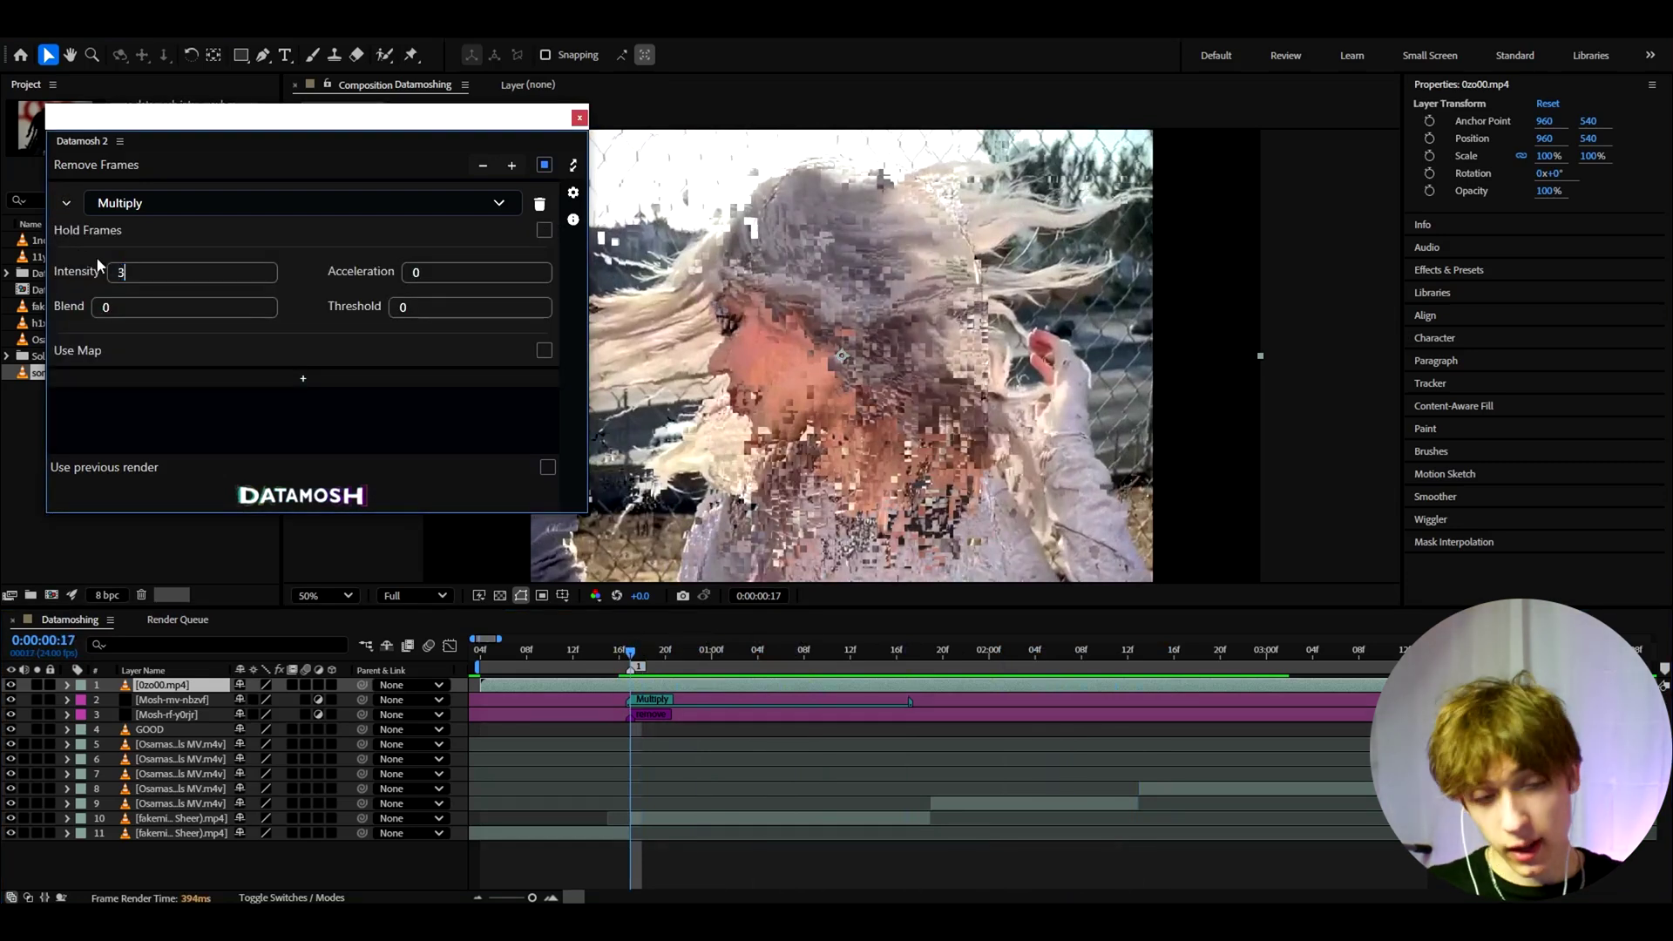
pyautogui.doubleClick(466, 270)
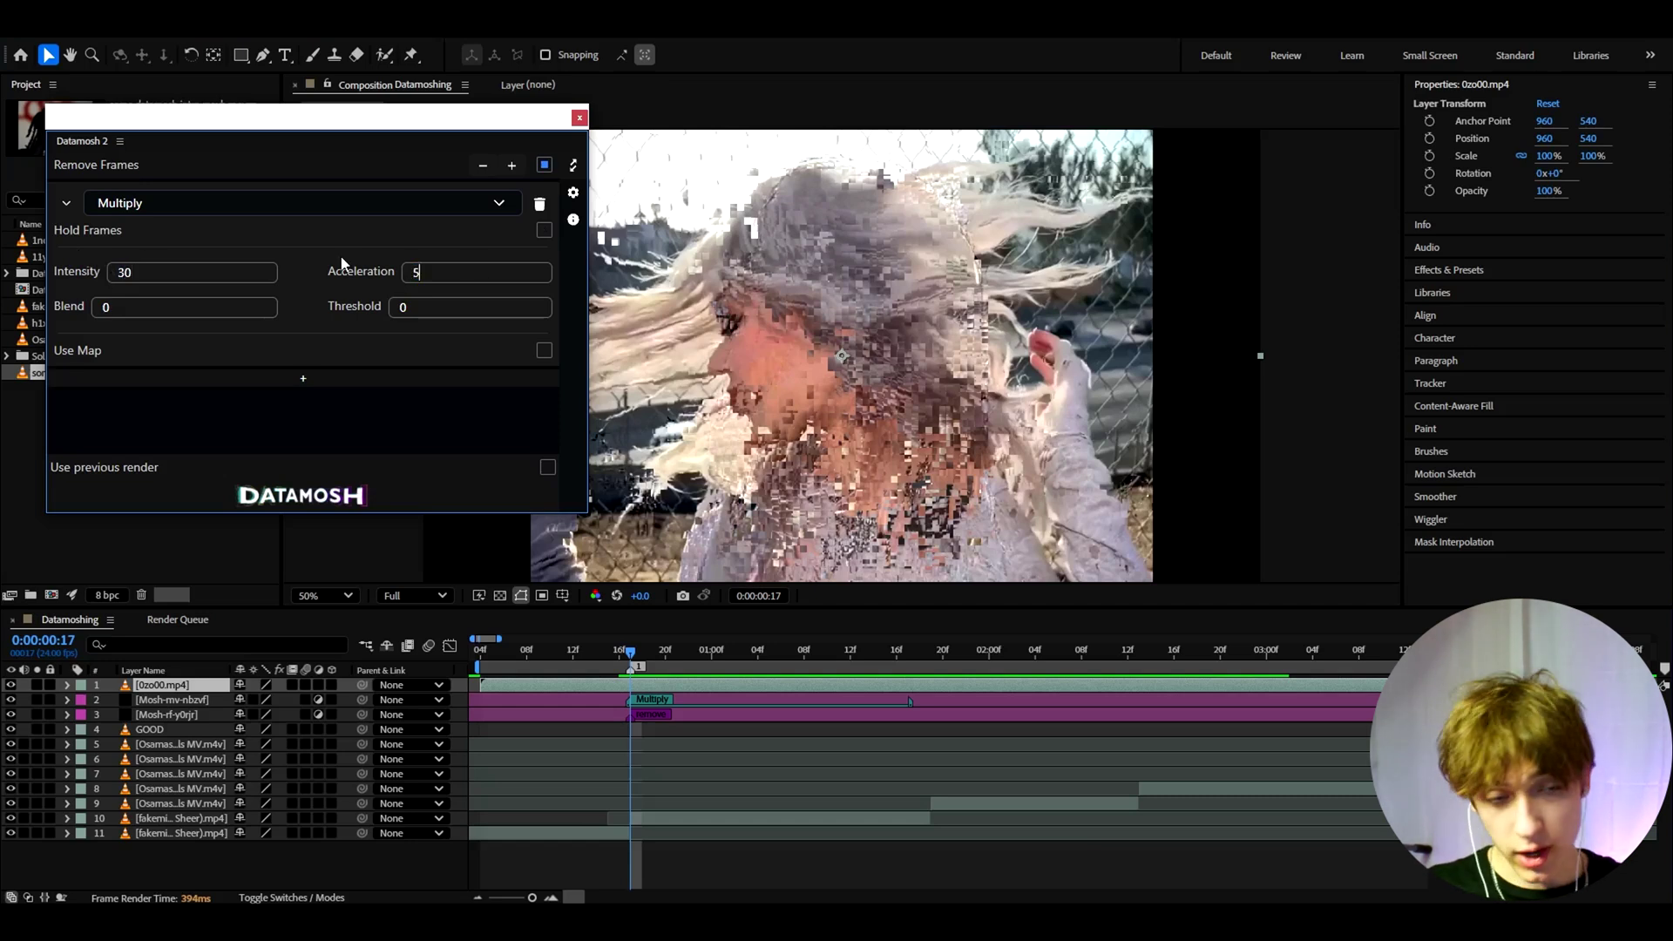
pyautogui.click(9, 657)
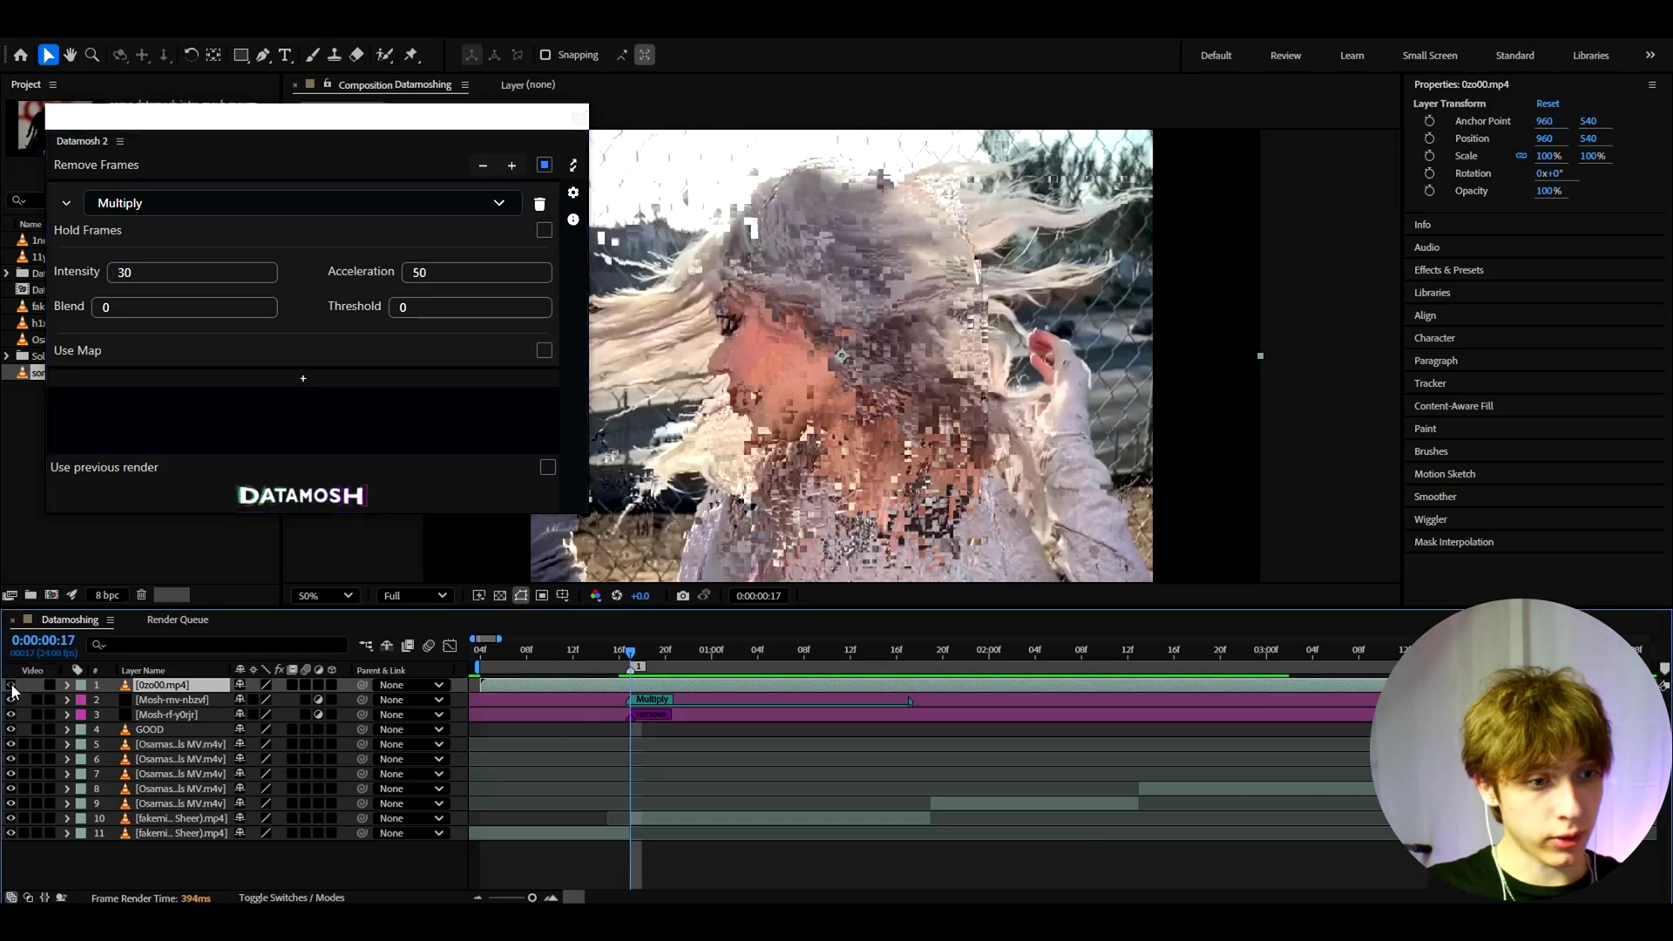
pyautogui.click(11, 686)
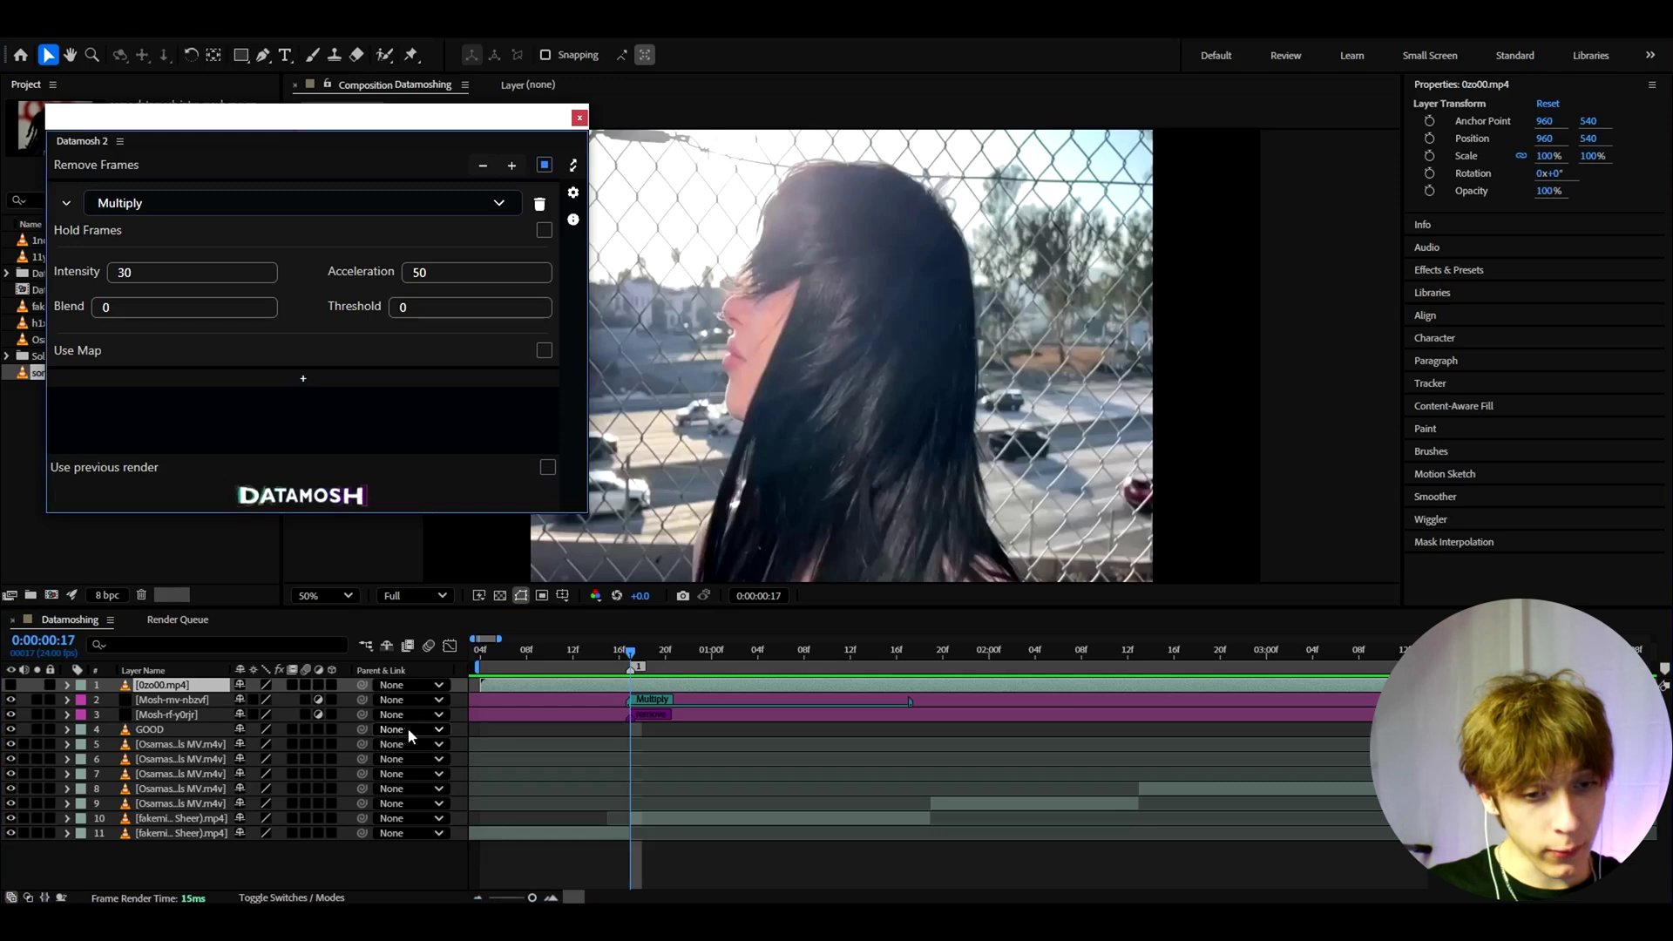
# Shift the Multiply marker about two frames earlier and extend its end to about 0:00:02:13, where the third clip ends.
pyautogui.click(582, 699)
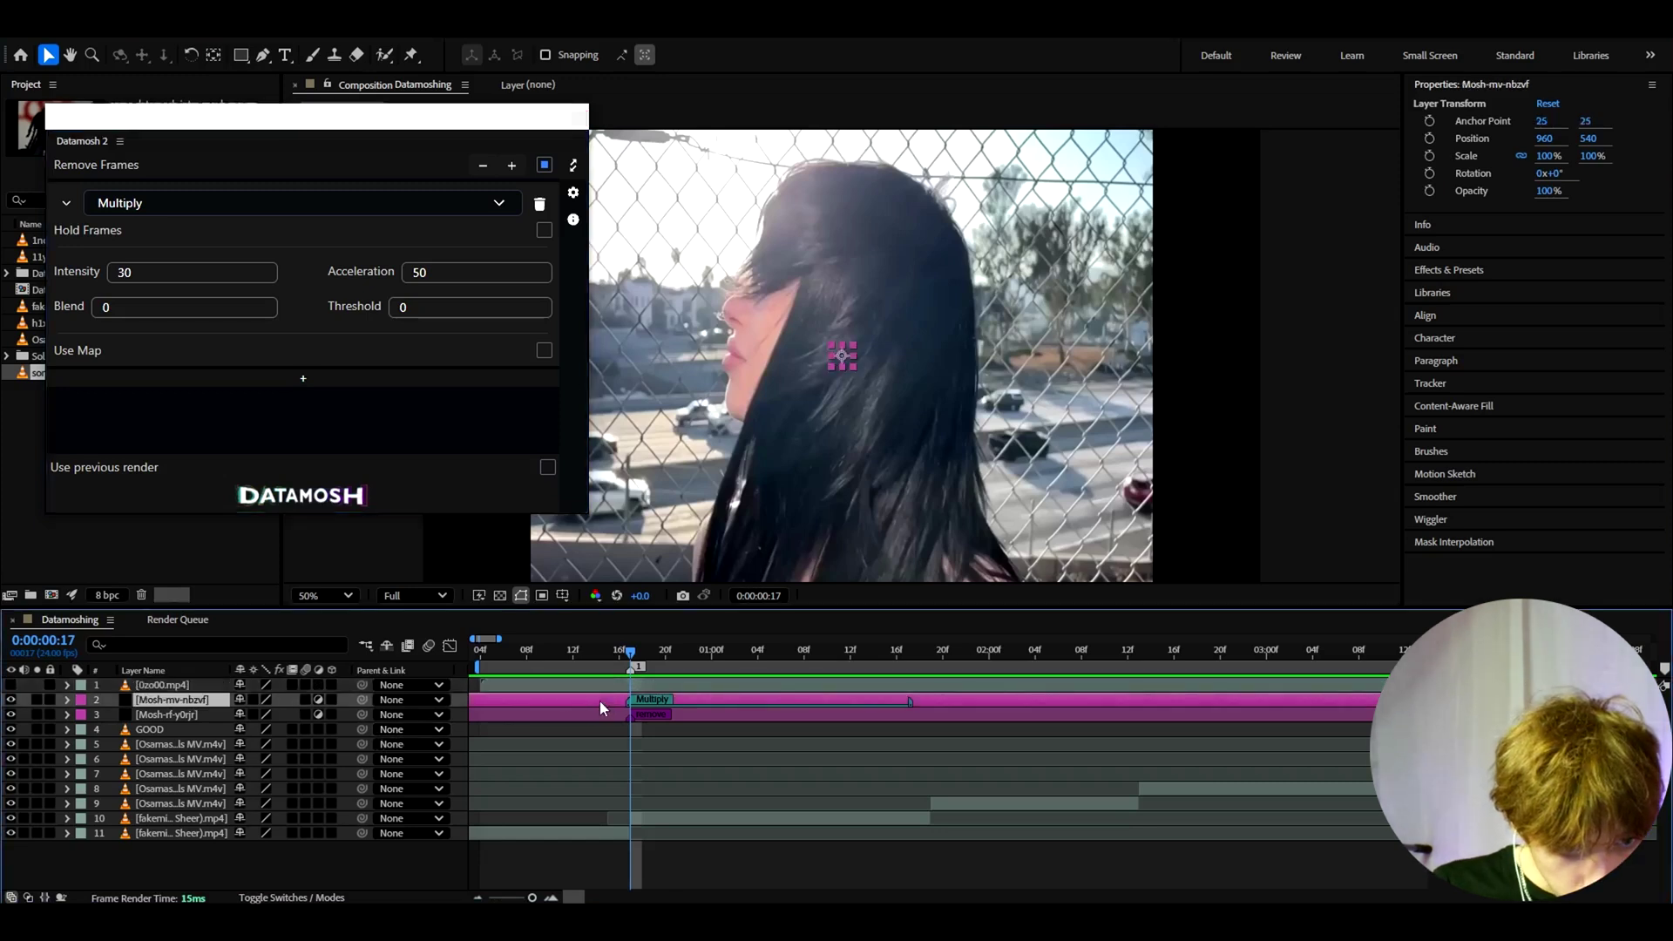
pyautogui.moveTo(603, 698); pyautogui.dragTo(588, 694)
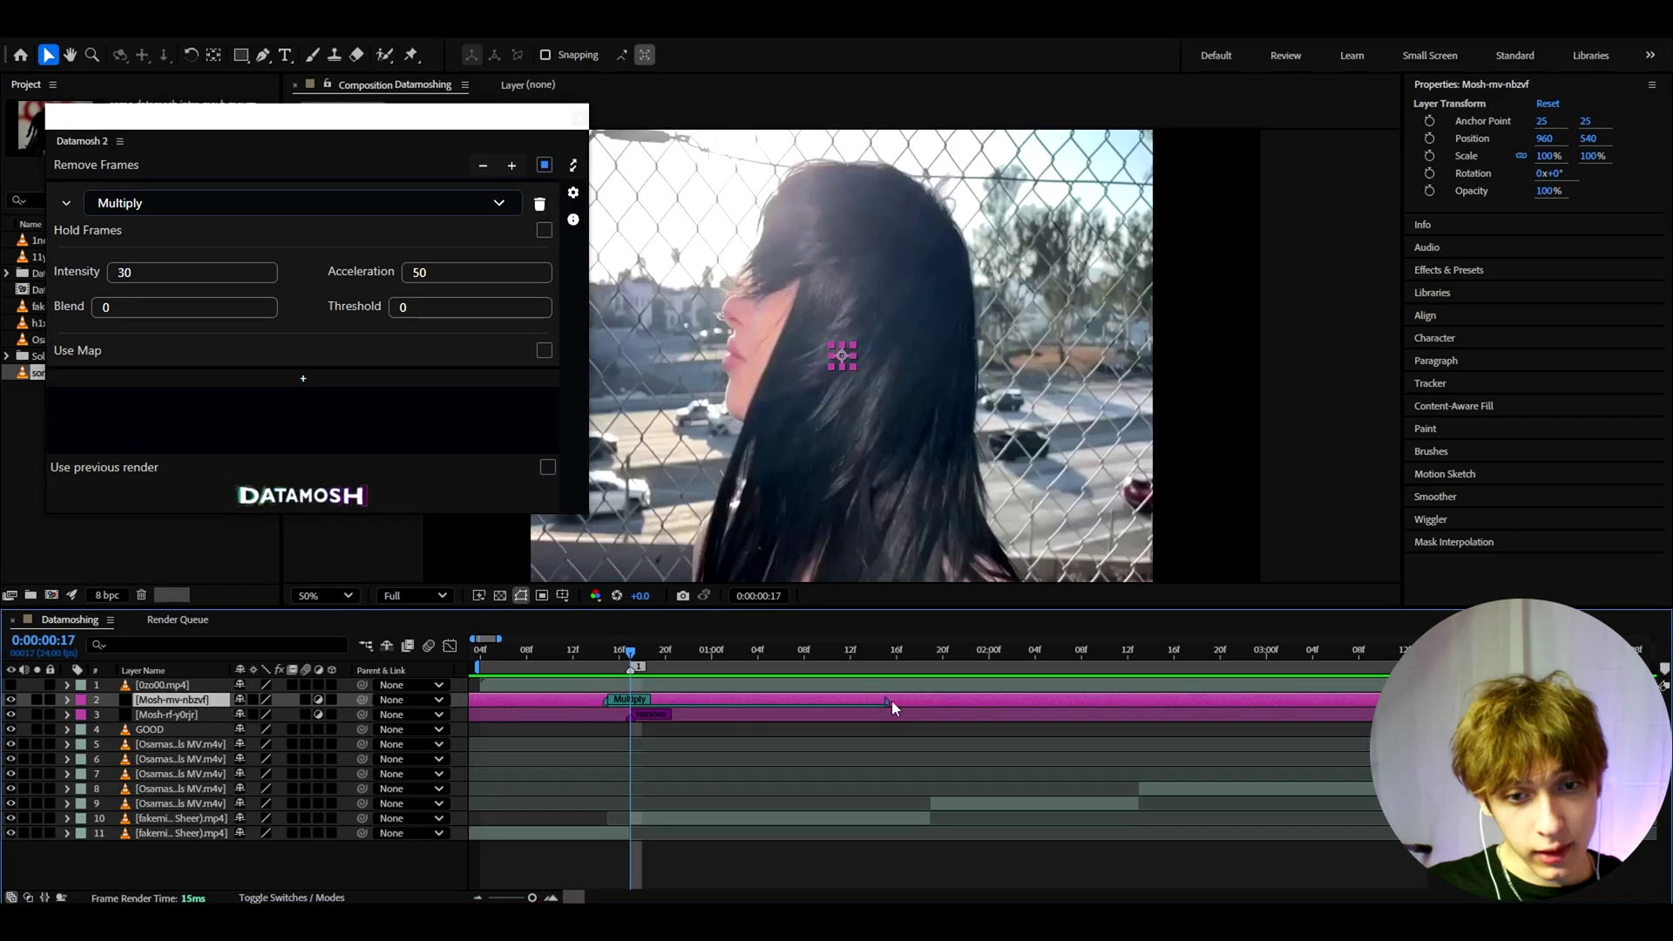
pyautogui.moveTo(882, 700); pyautogui.dragTo(1131, 736)
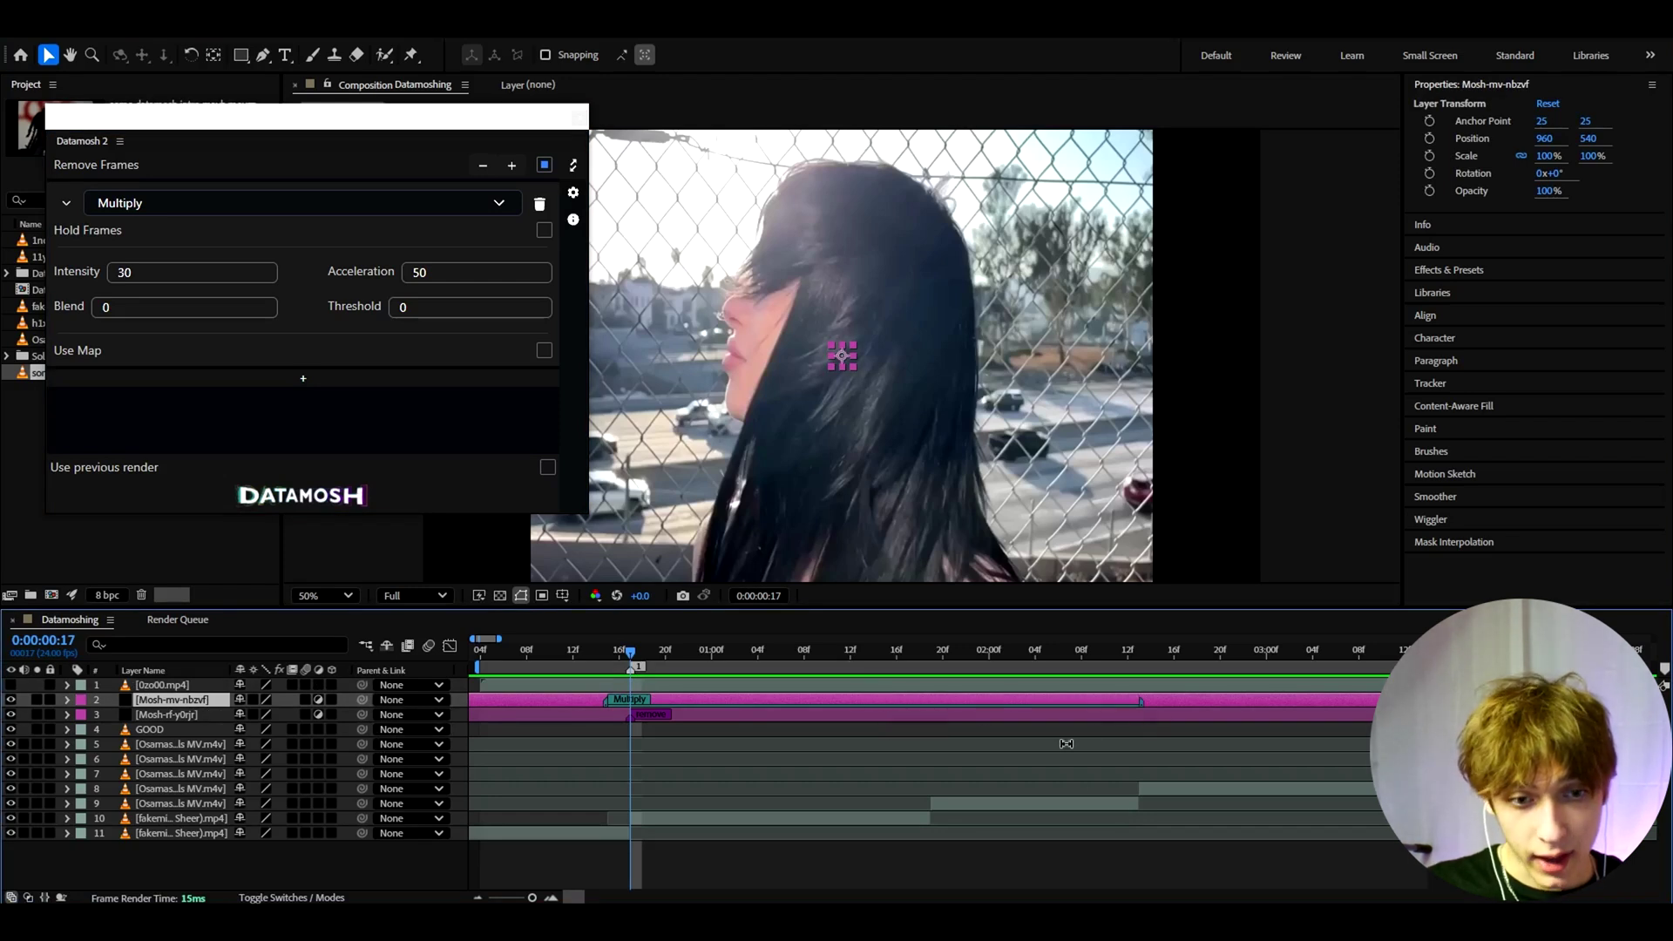
# Render the datamosh again with the updated Multiply settings and scrub through the new result.
pyautogui.moveTo(332, 119); pyautogui.dragTo(285, 112)
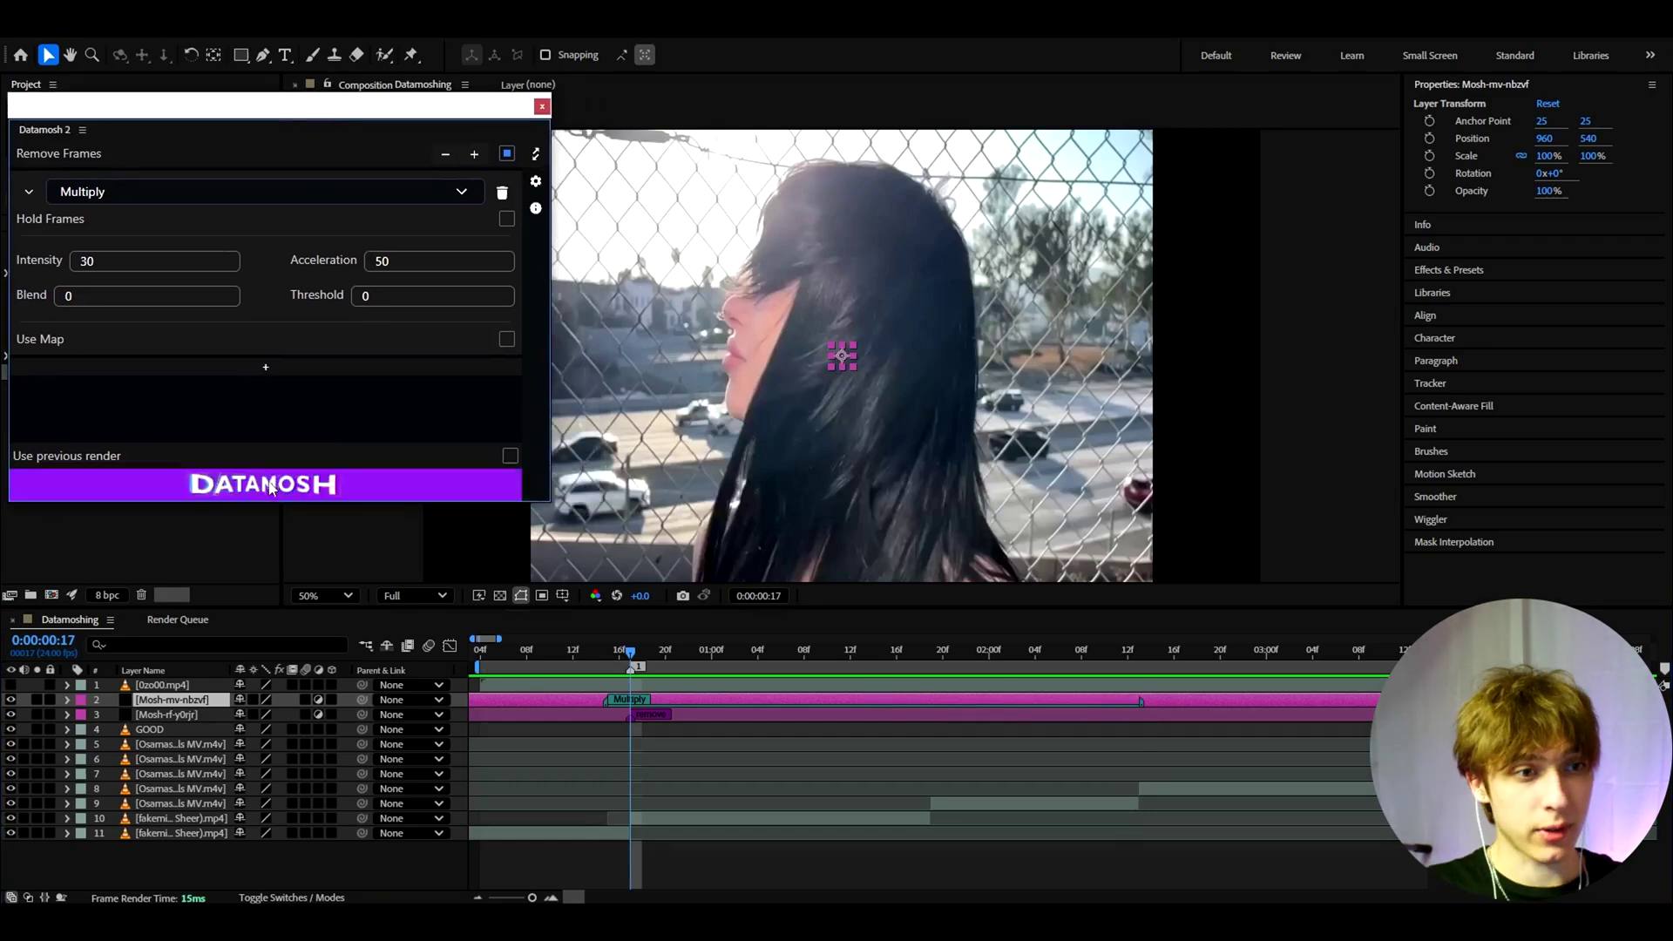
pyautogui.click(266, 484)
pyautogui.moveTo(598, 655); pyautogui.dragTo(1283, 649)
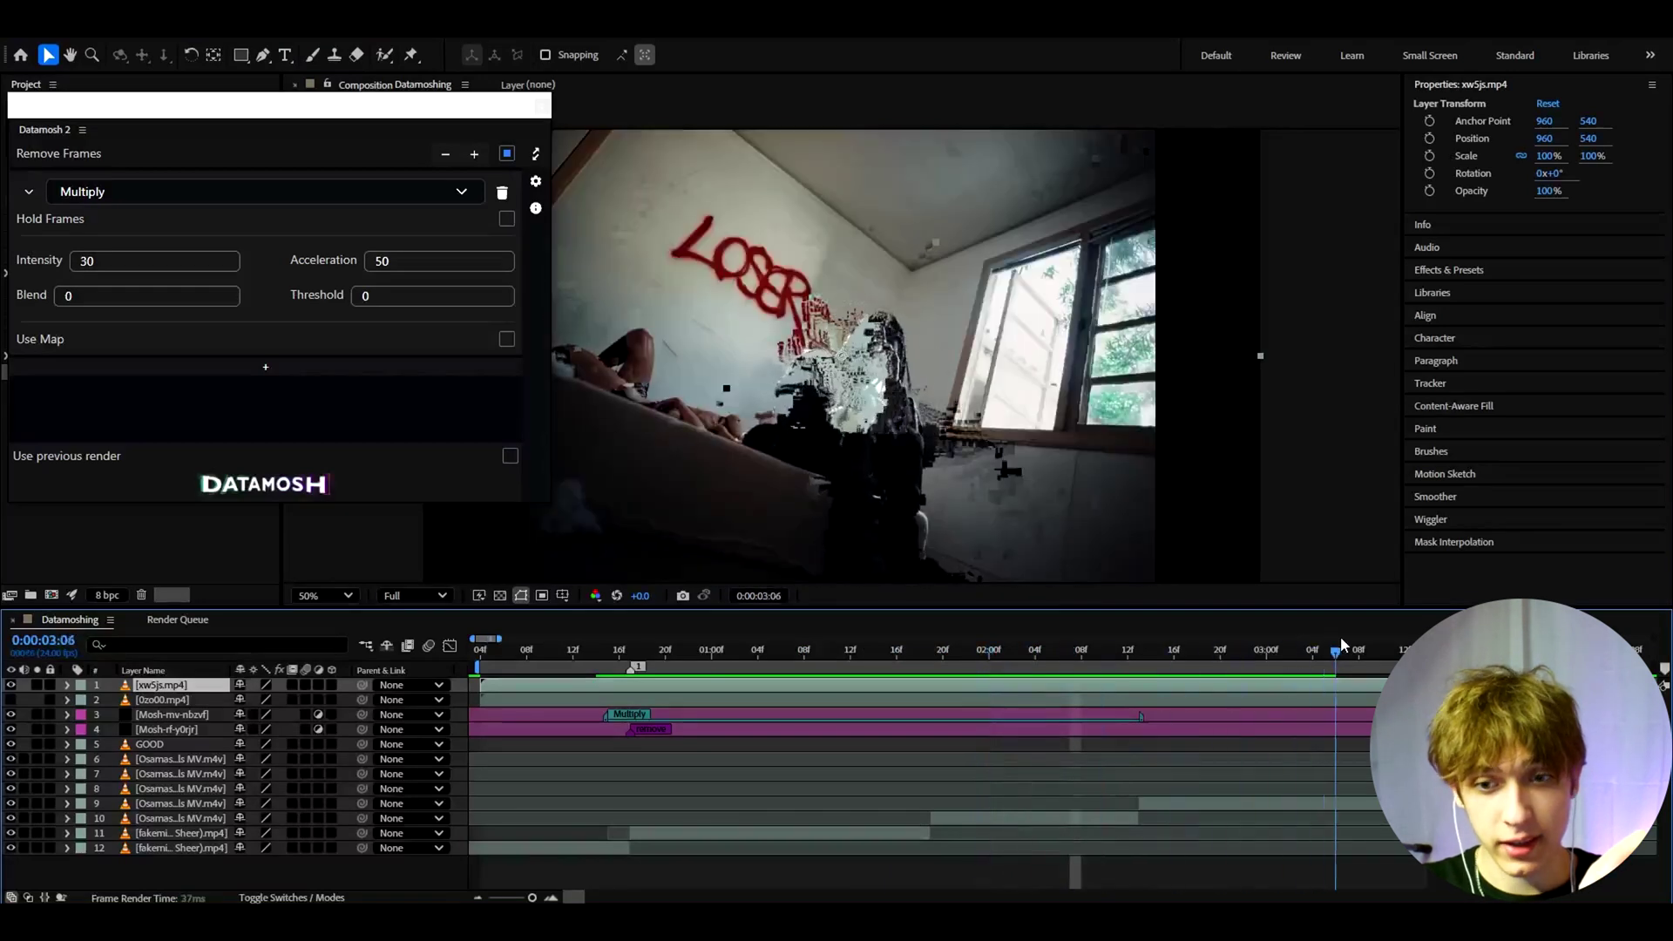
pyautogui.moveTo(1342, 645); pyautogui.dragTo(863, 643)
# Shorten the Multiply marker to end at about 0:00:01:19, where the second clip ends, and return the playhead to 0:00:00:17.
pyautogui.click(1289, 805)
pyautogui.scroll(-2, 865, 399)
pyautogui.press('.')
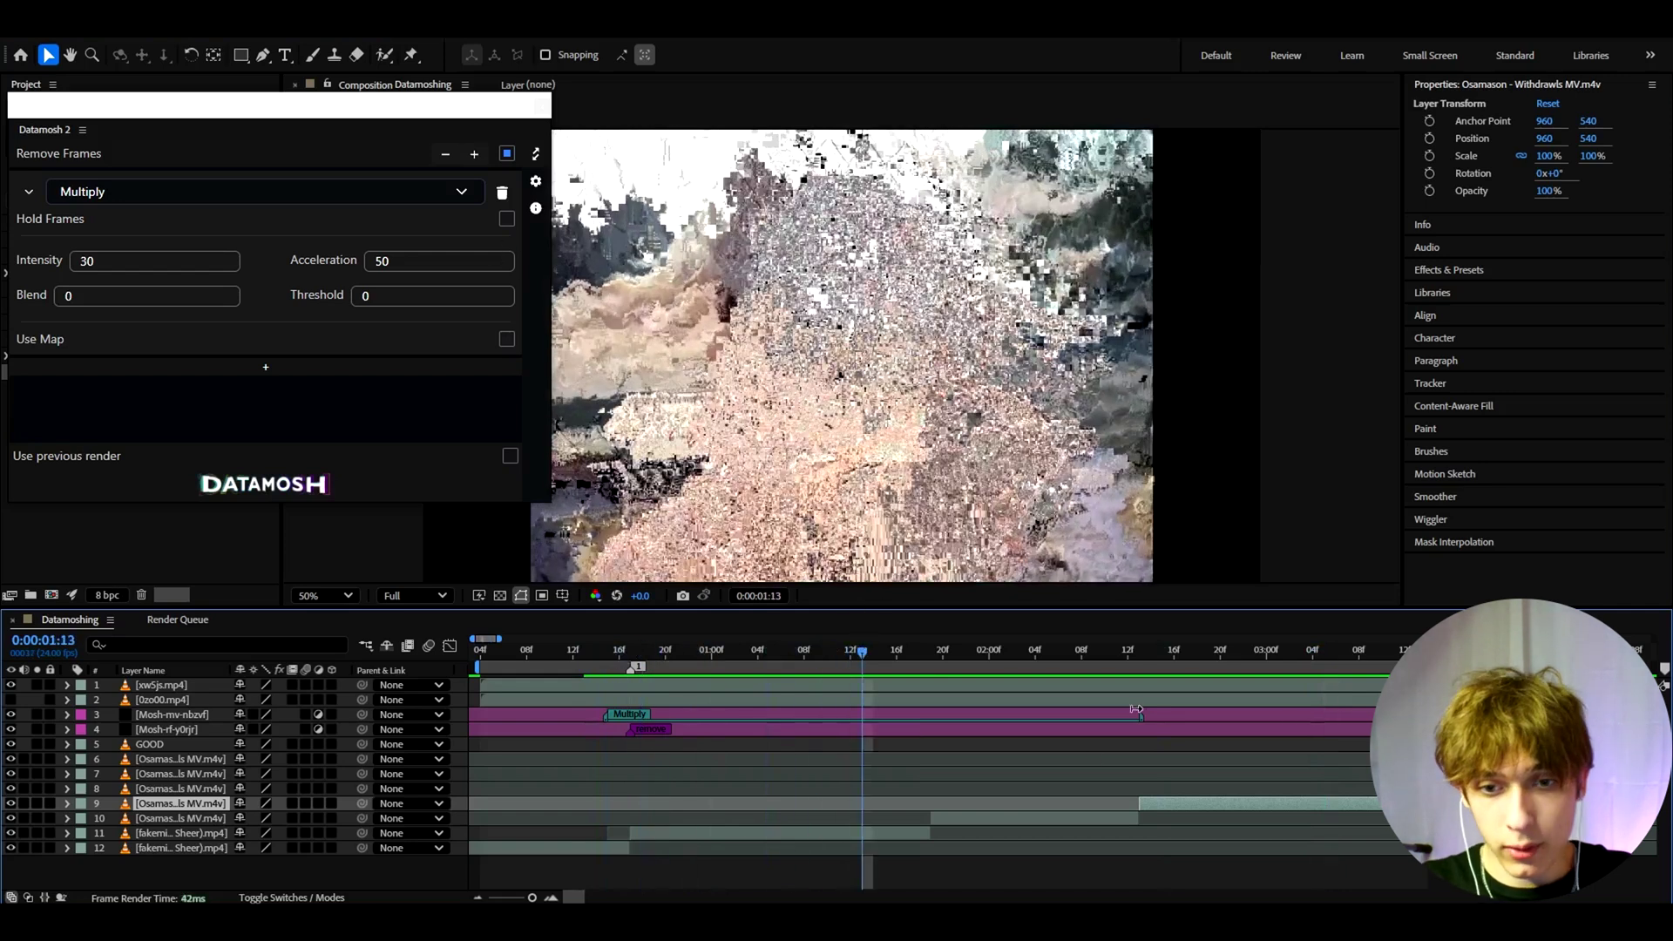
pyautogui.moveTo(1136, 718); pyautogui.dragTo(932, 730)
pyautogui.moveTo(1000, 659); pyautogui.dragTo(715, 654)
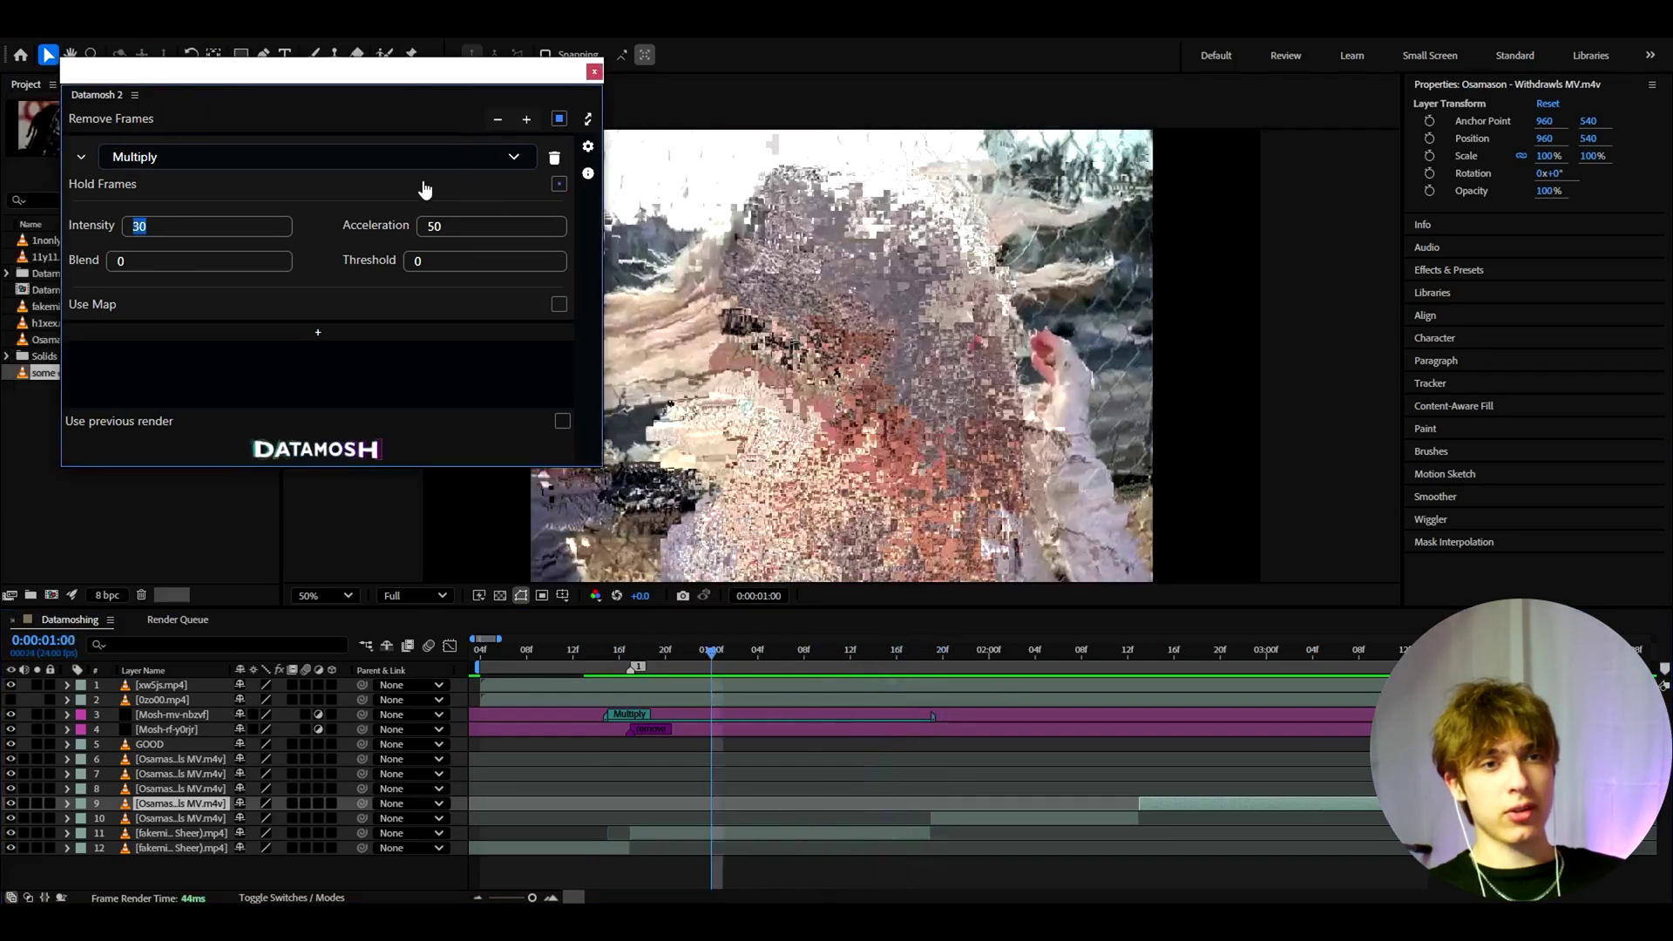
pyautogui.moveTo(712, 658); pyautogui.dragTo(630, 658)
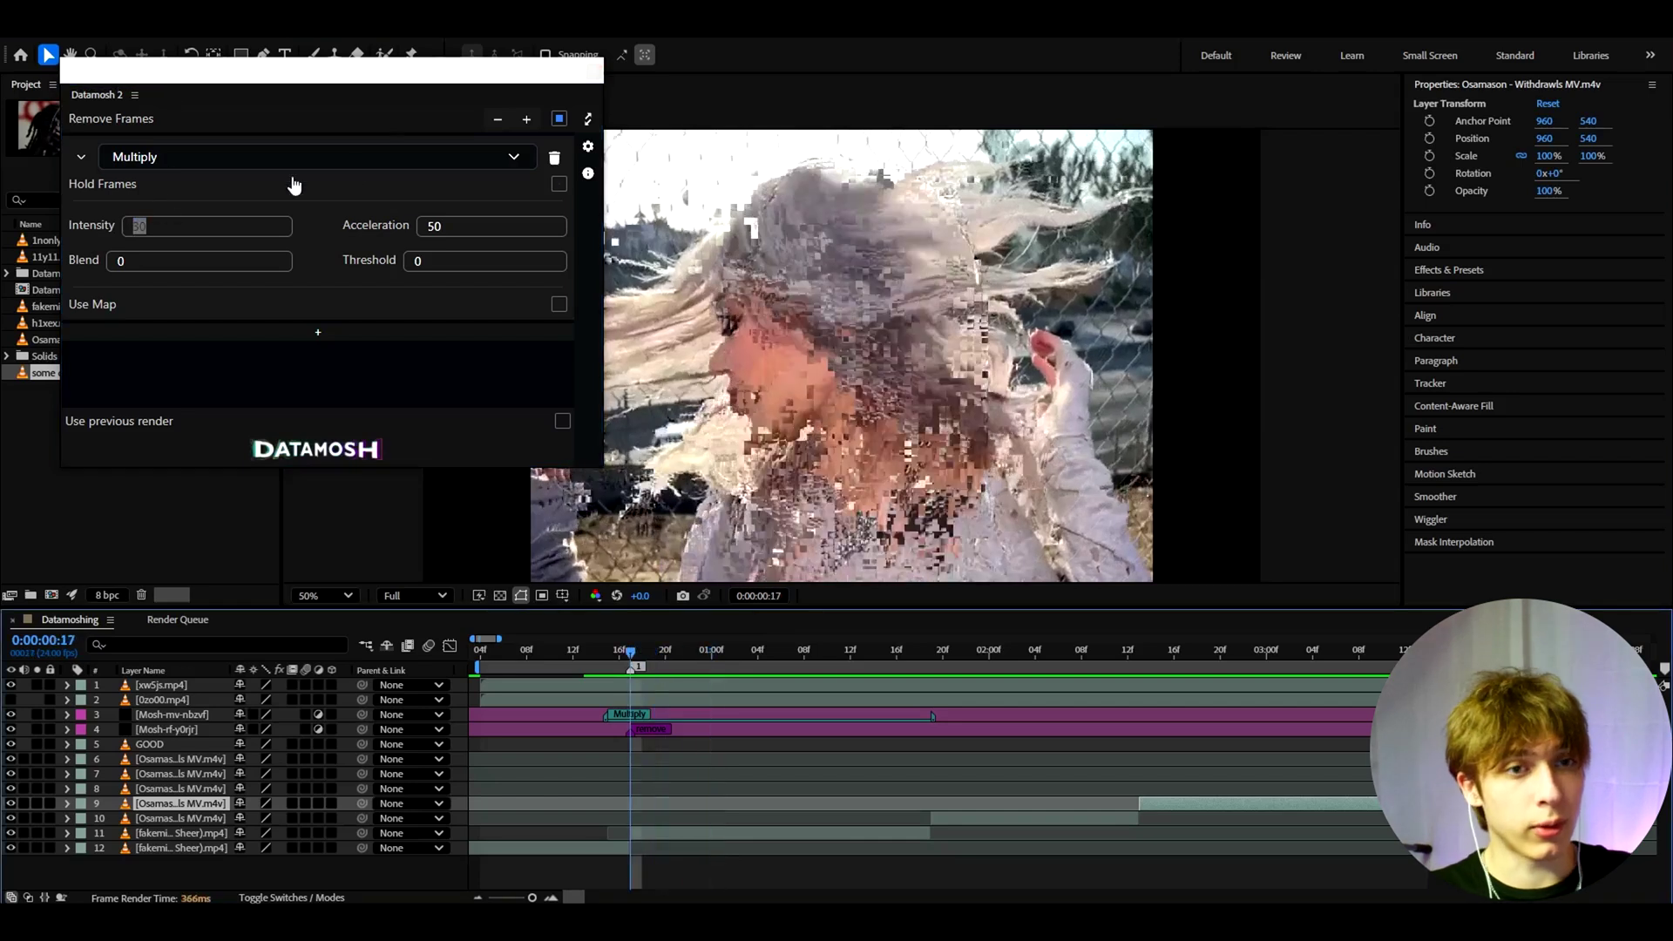
# Remove the Multiply effect from the datamosh setup and delete its Mosh layer.
pyautogui.click(554, 157)
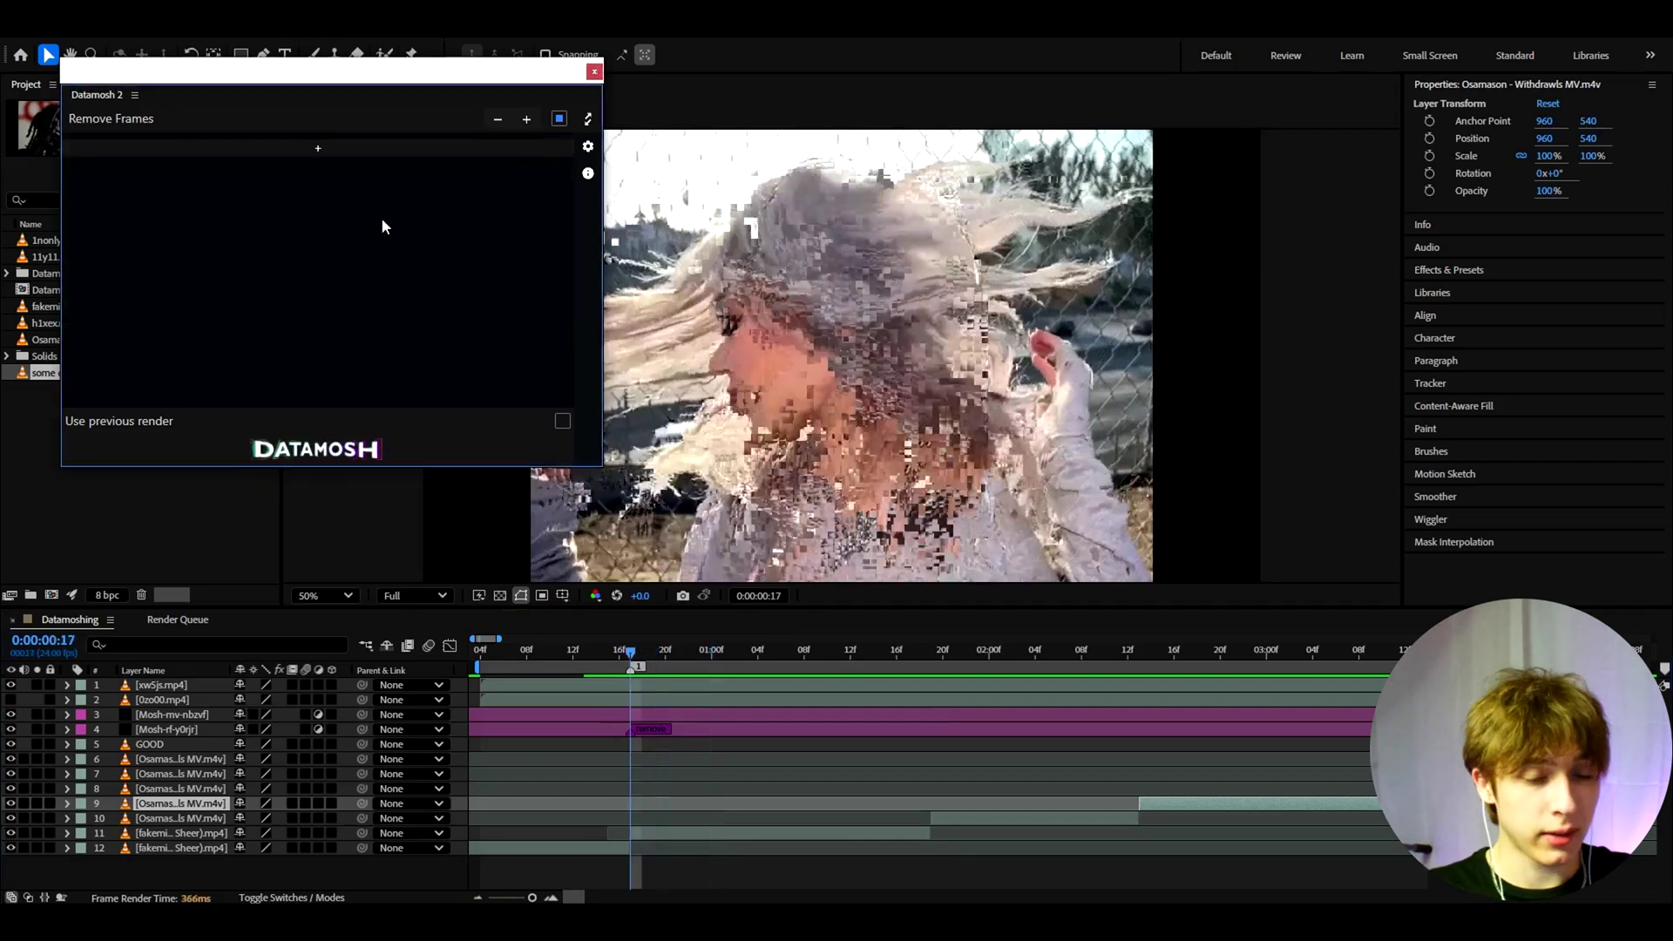
pyautogui.click(501, 714)
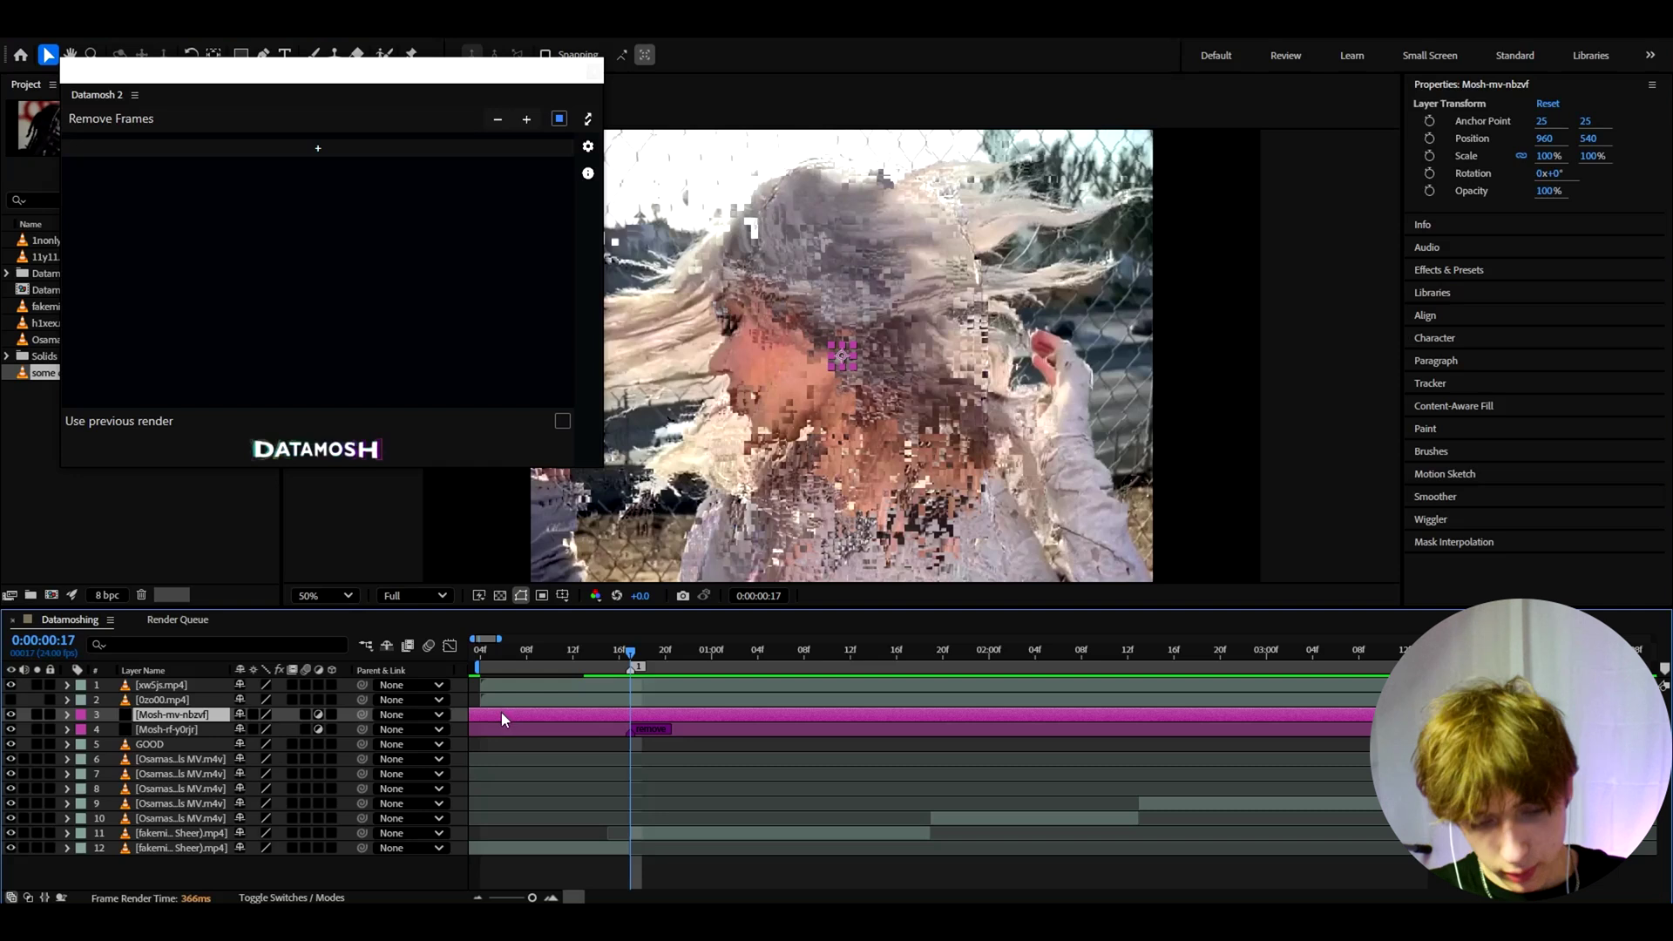
pyautogui.press('Delete')
# Add a new mosh effect at 0:00:00:17 and change its type to the experimental Swap.
pyautogui.click(531, 721)
pyautogui.click(318, 148)
pyautogui.click(147, 162)
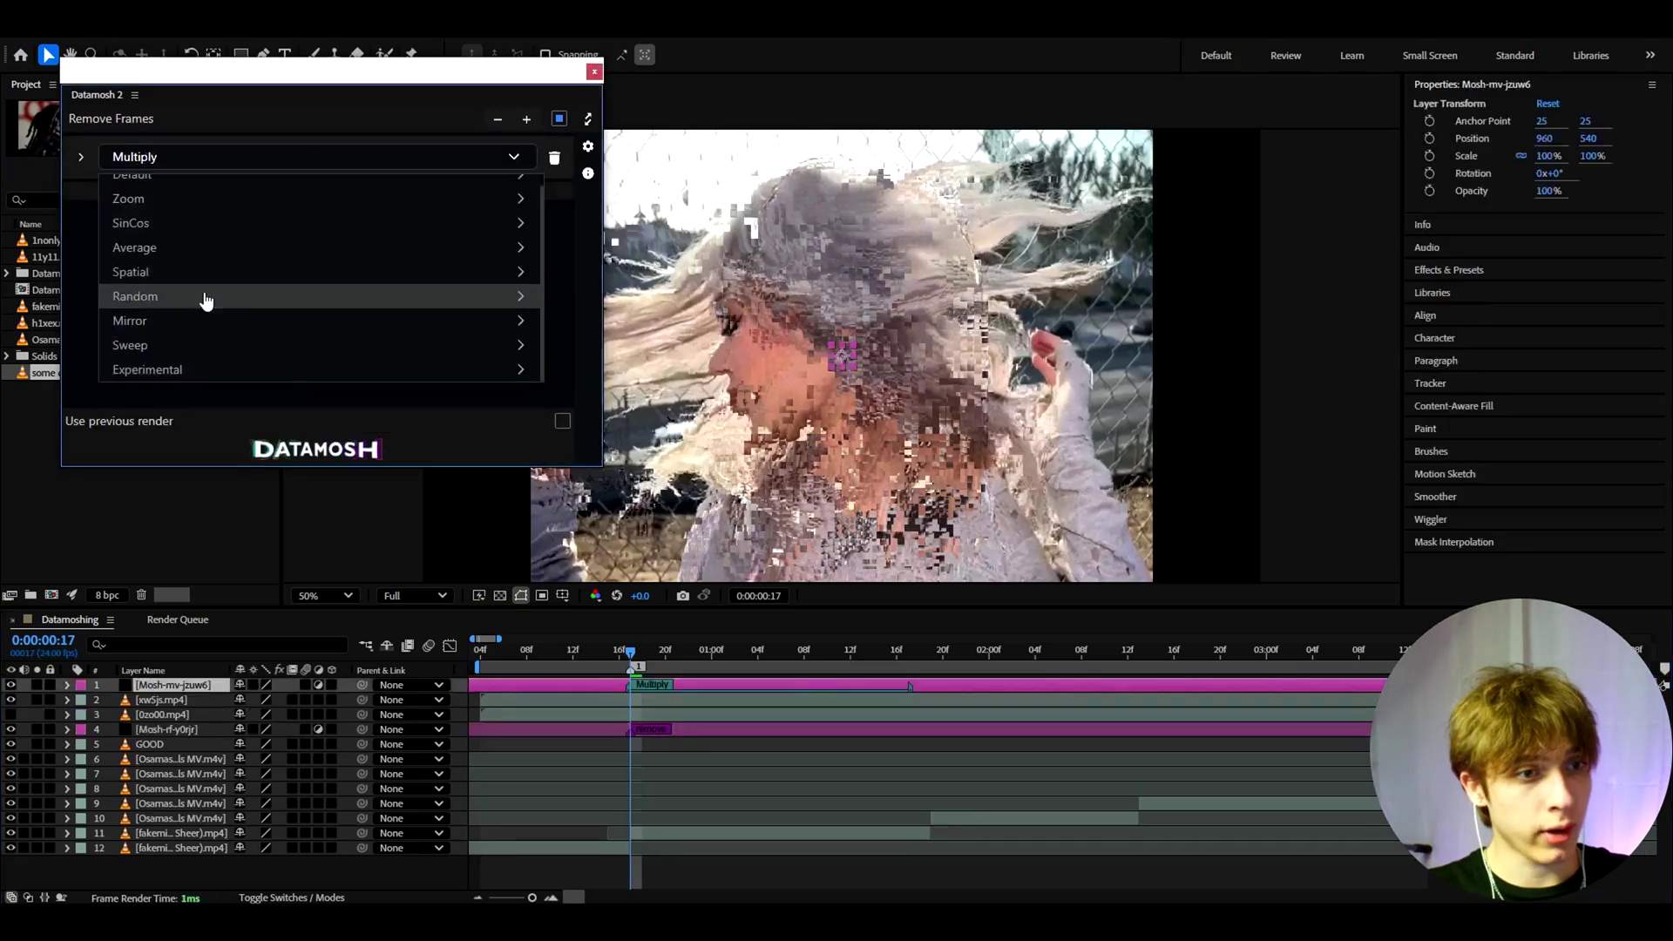
pyautogui.scroll(-3, 198, 322)
pyautogui.click(167, 370)
pyautogui.click(150, 369)
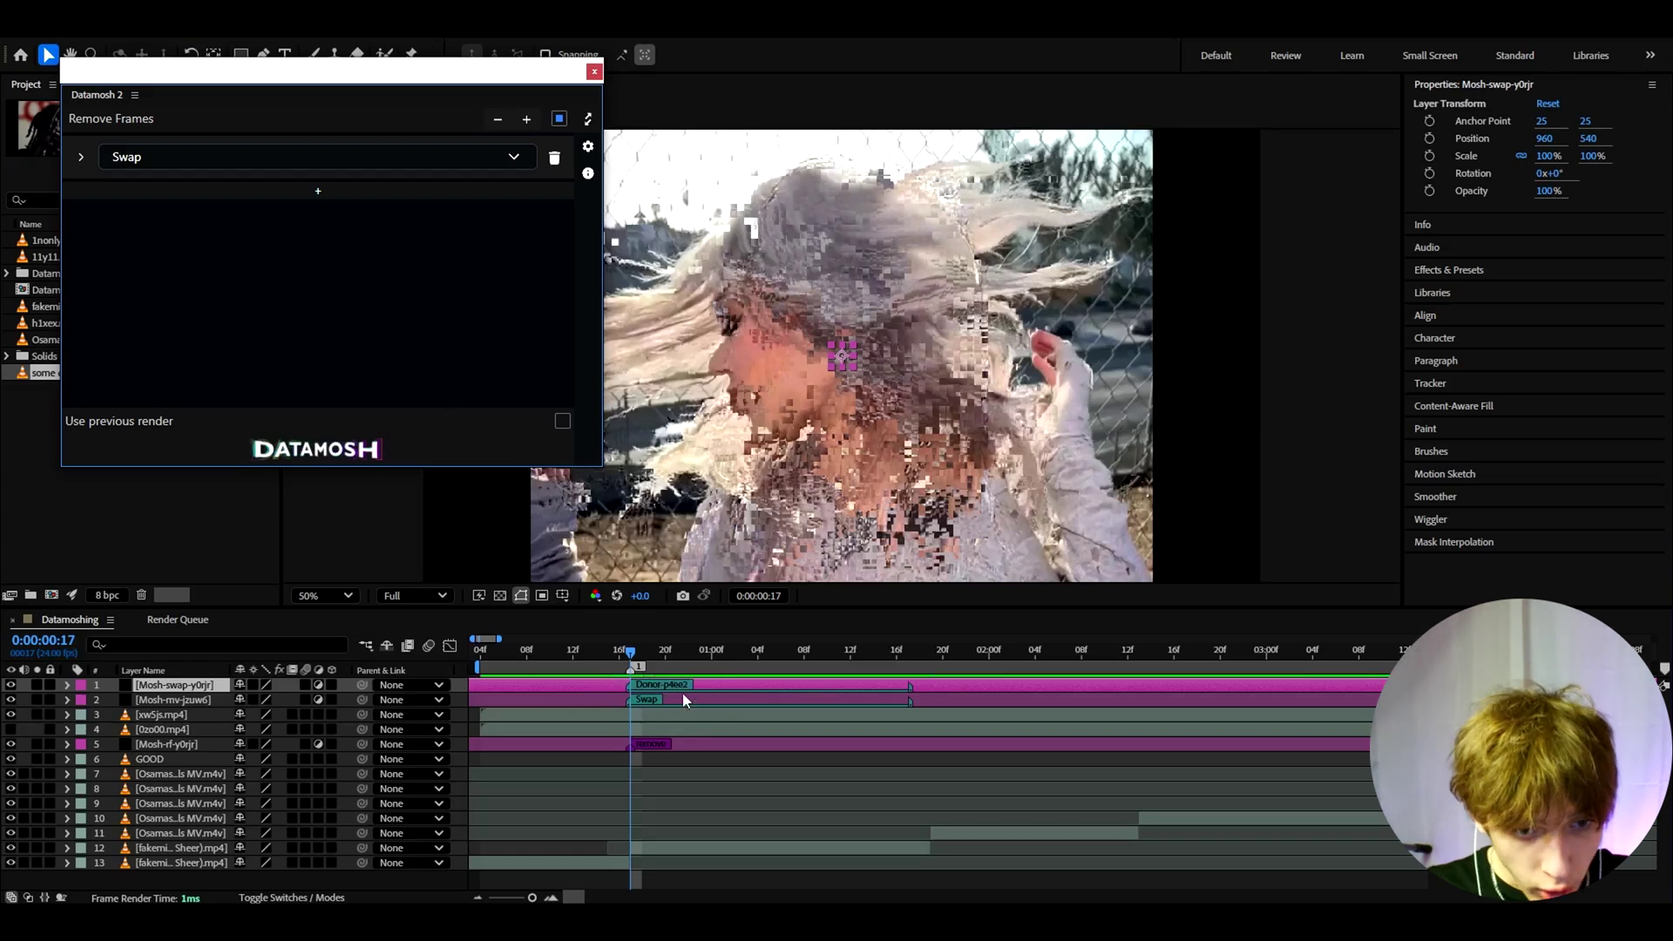
# Move the Swap donor marker to span the first clip, from the composition start to 0:00:00:17, and check its range.
pyautogui.moveTo(987, 684); pyautogui.dragTo(836, 687)
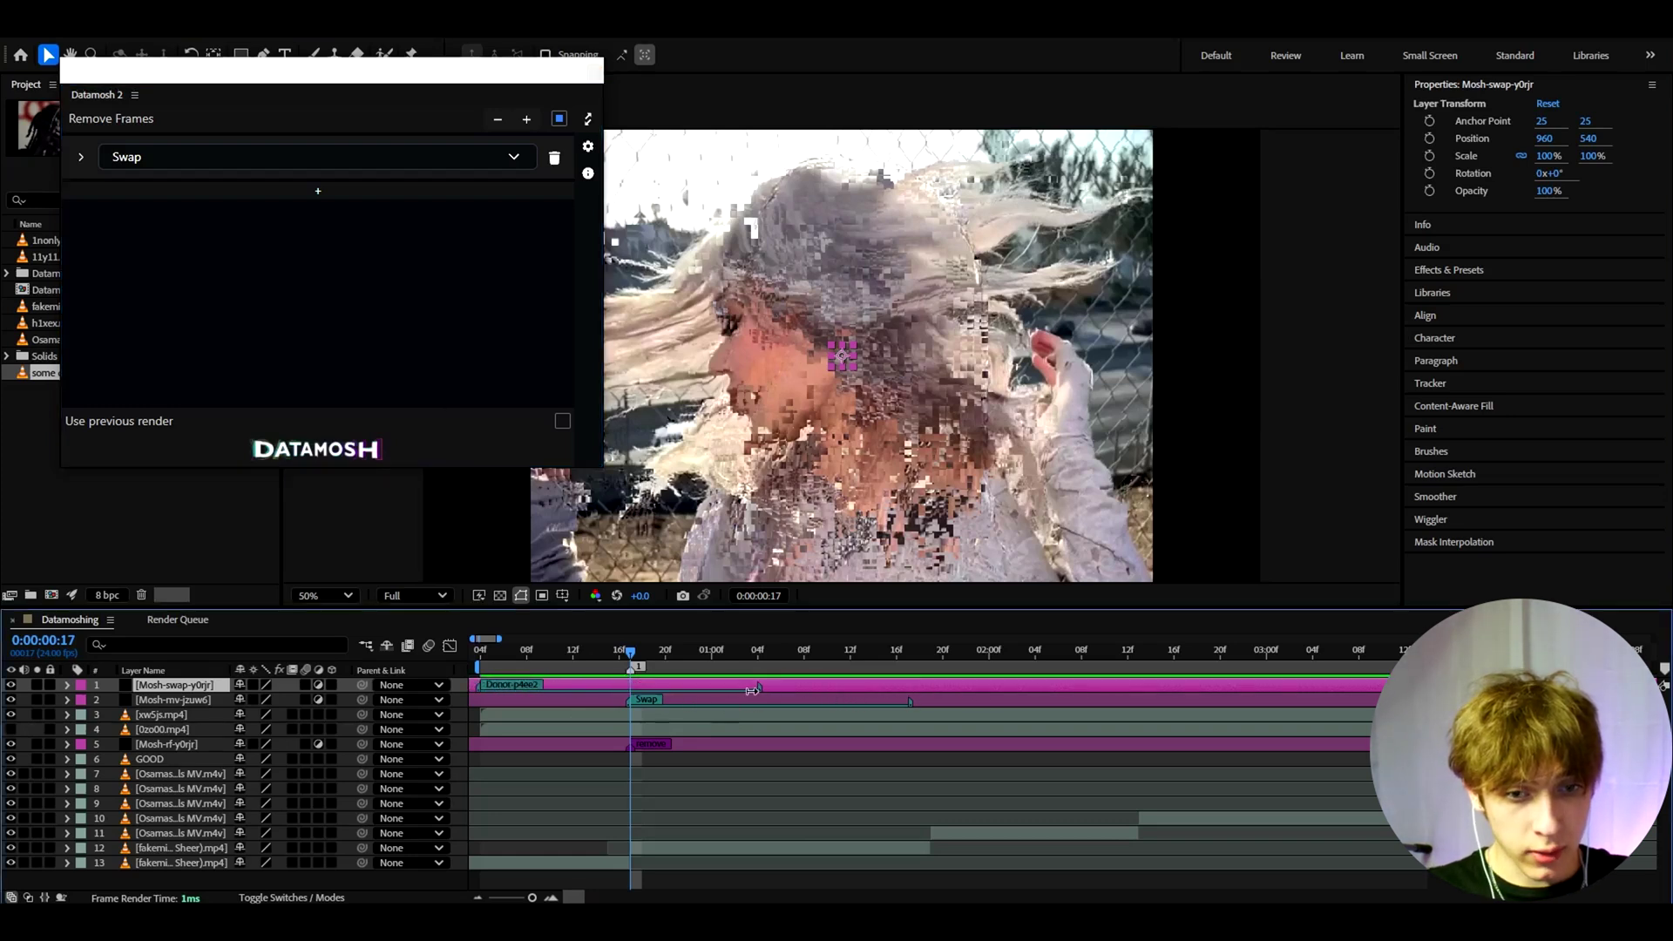
pyautogui.moveTo(643, 688); pyautogui.dragTo(631, 690)
pyautogui.press('Home')
pyautogui.click(489, 661)
pyautogui.moveTo(490, 663); pyautogui.dragTo(660, 659)
# Delete the previously rendered xw5js.mp4 layer and scrub through the unprocessed clips.
pyautogui.click(655, 715)
pyautogui.press('Delete')
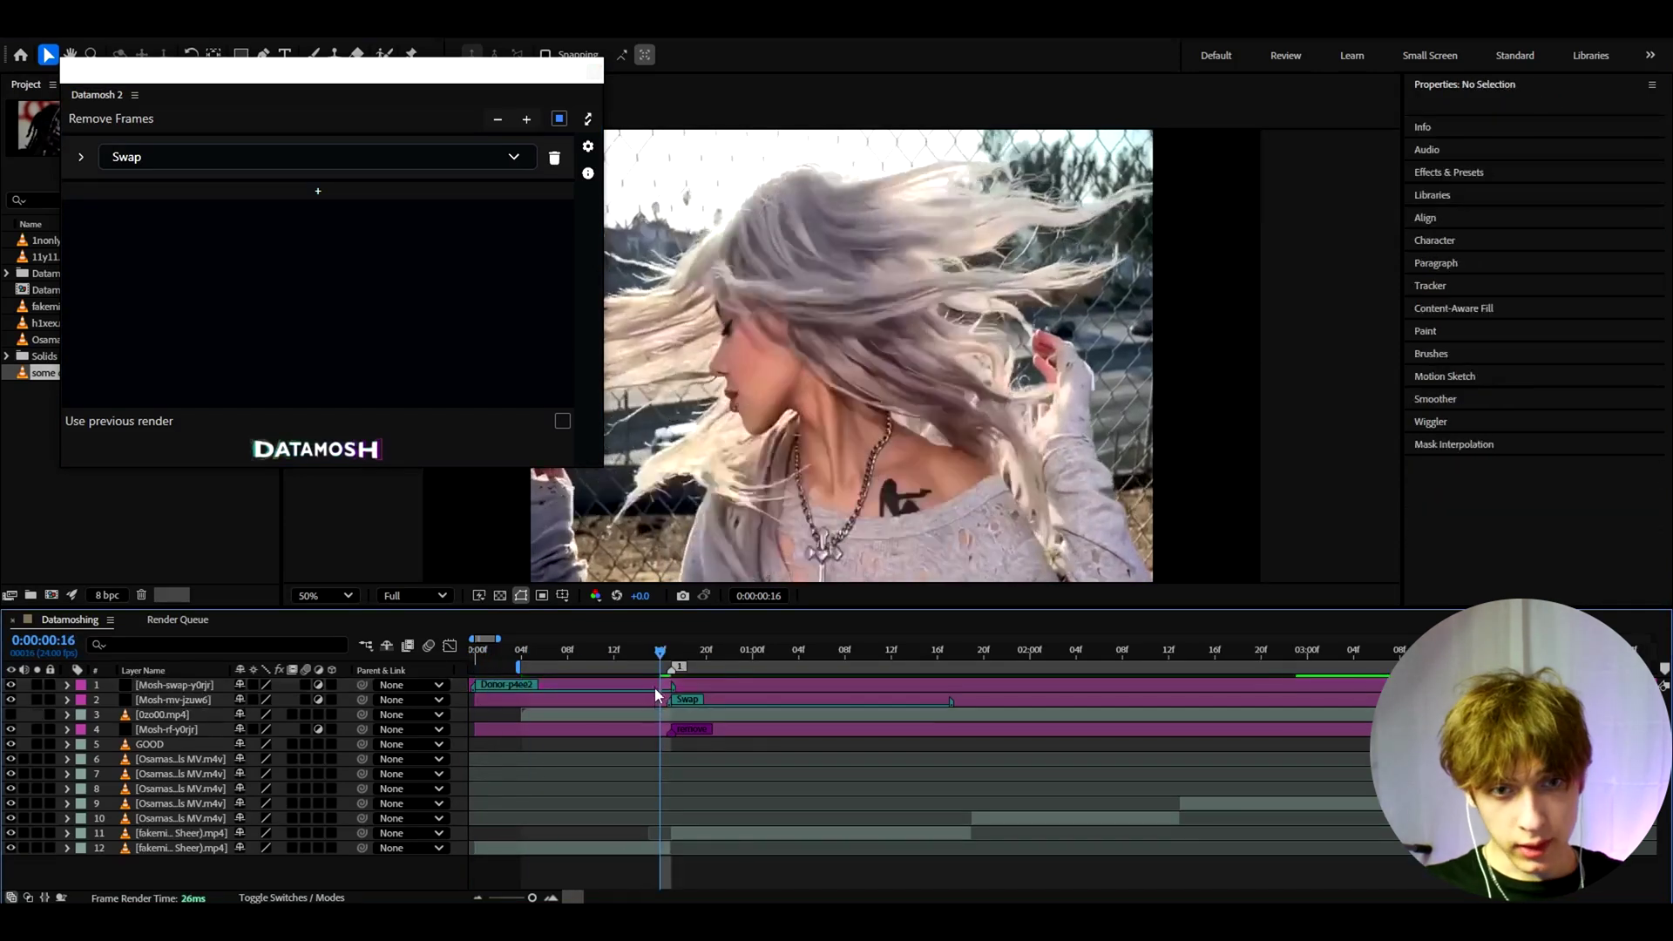
pyautogui.moveTo(671, 662); pyautogui.dragTo(1157, 670)
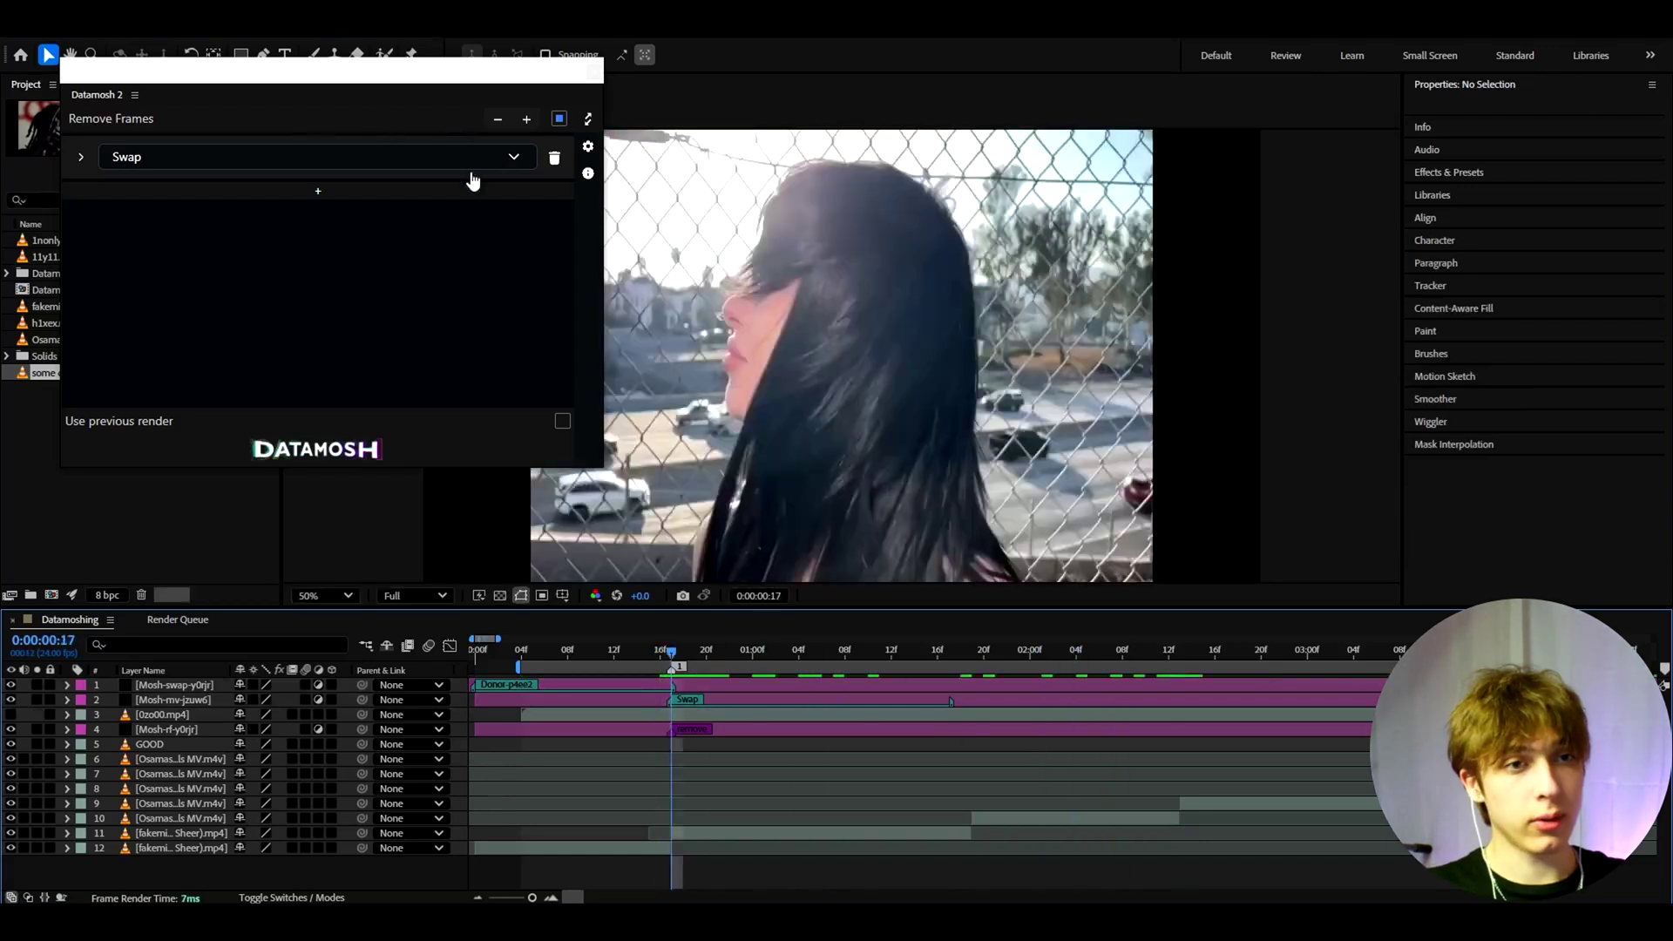
# Render the Swap datamosh and scrub through the resulting transition.
pyautogui.click(300, 462)
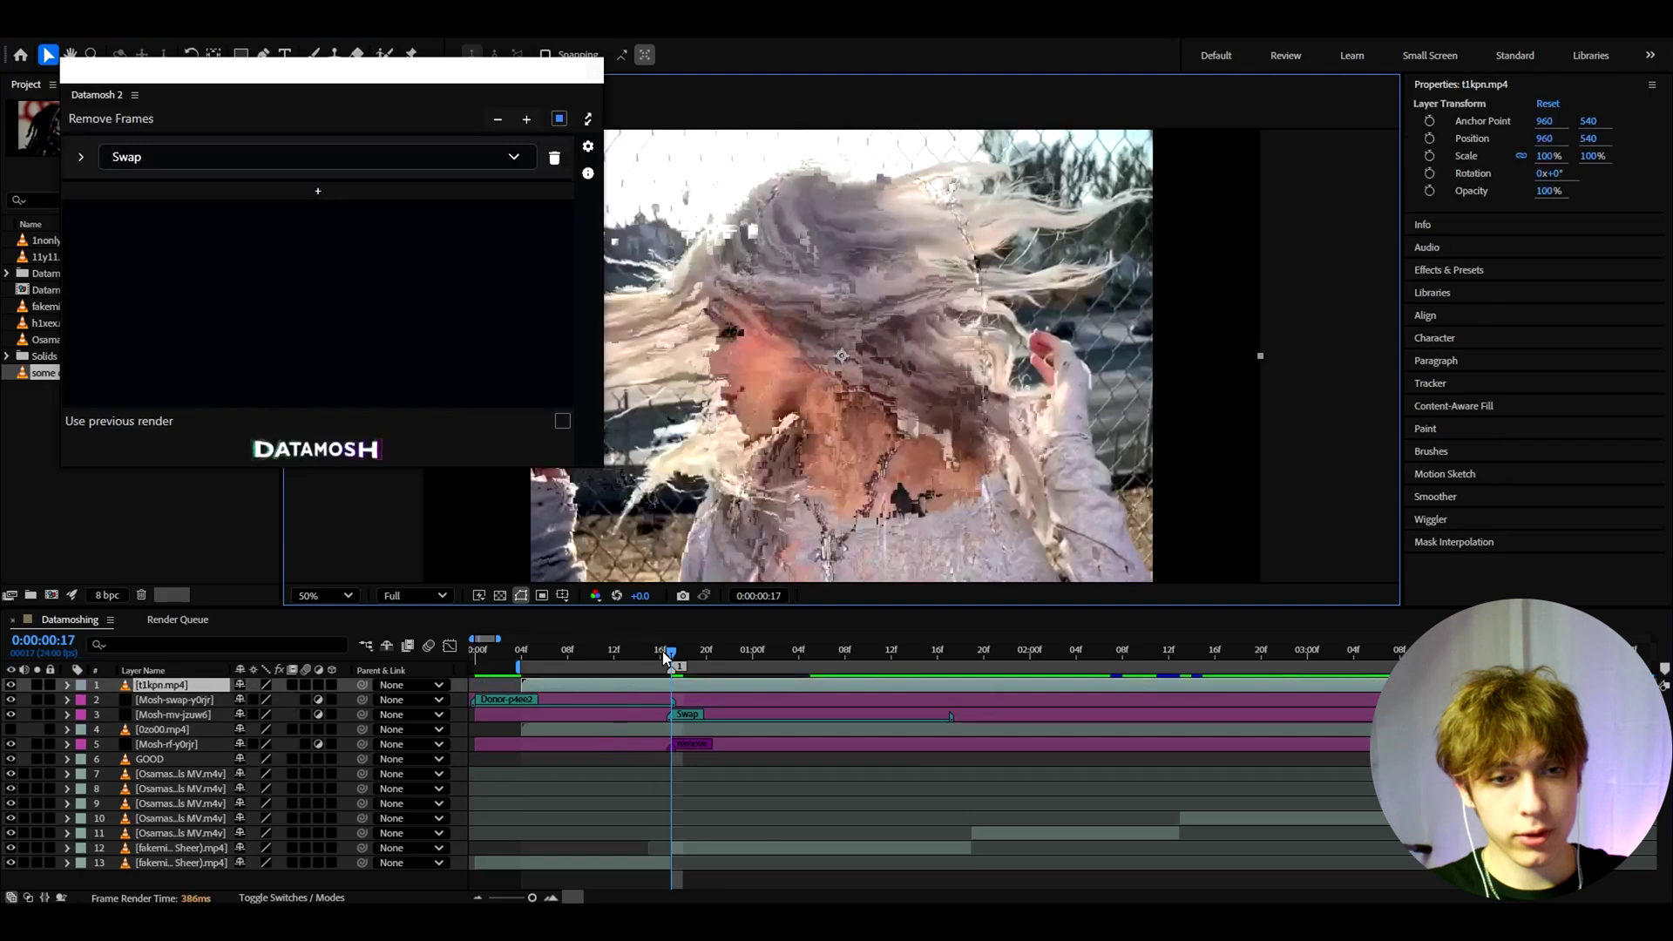
pyautogui.moveTo(662, 651); pyautogui.dragTo(777, 653)
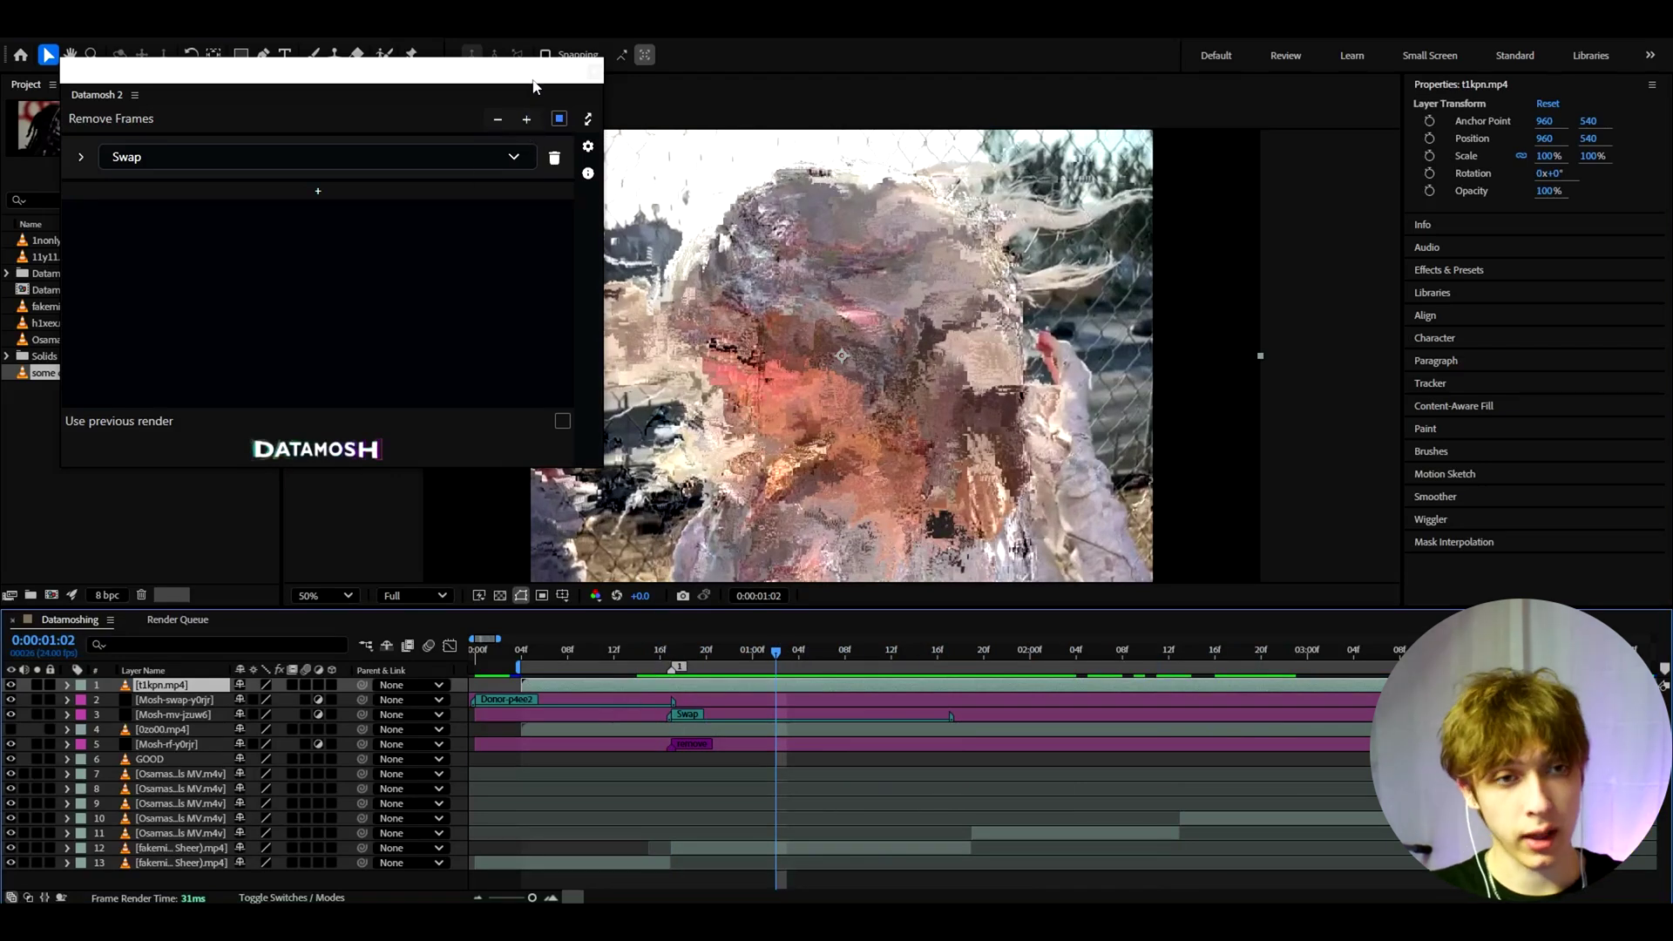
pyautogui.moveTo(755, 656); pyautogui.dragTo(563, 669)
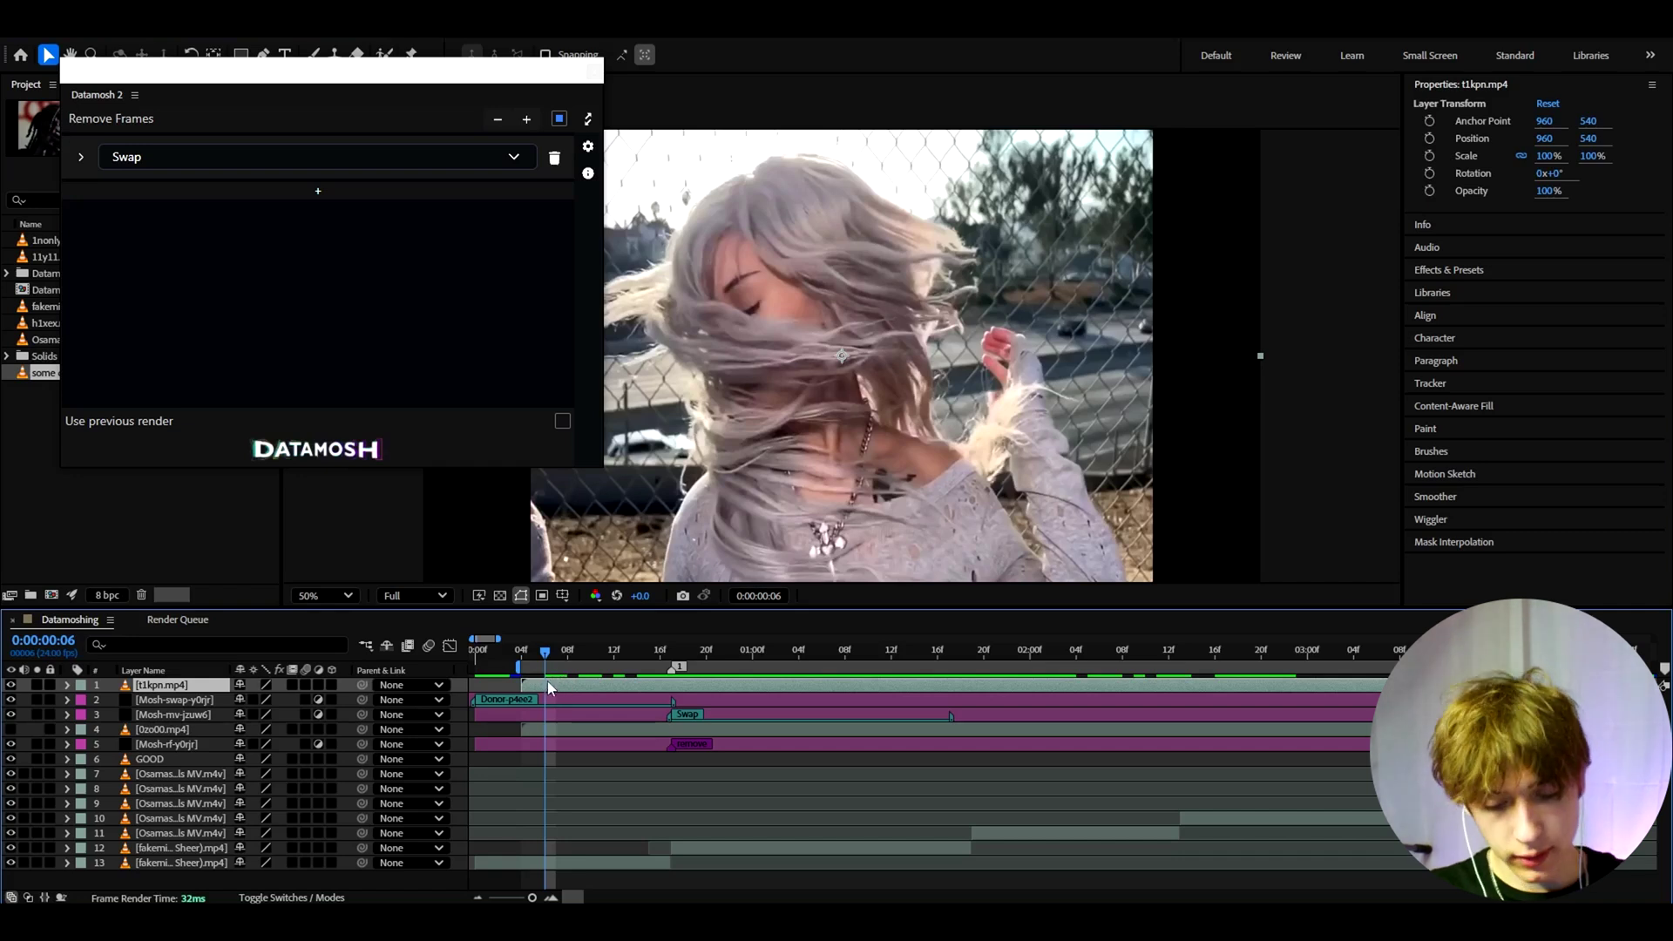
# Delete the rendered Swap clip and the remaining Mosh layers and old renders above the GOOD layer.
pyautogui.press('Delete')
pyautogui.click(558, 683)
pyautogui.press('Delete')
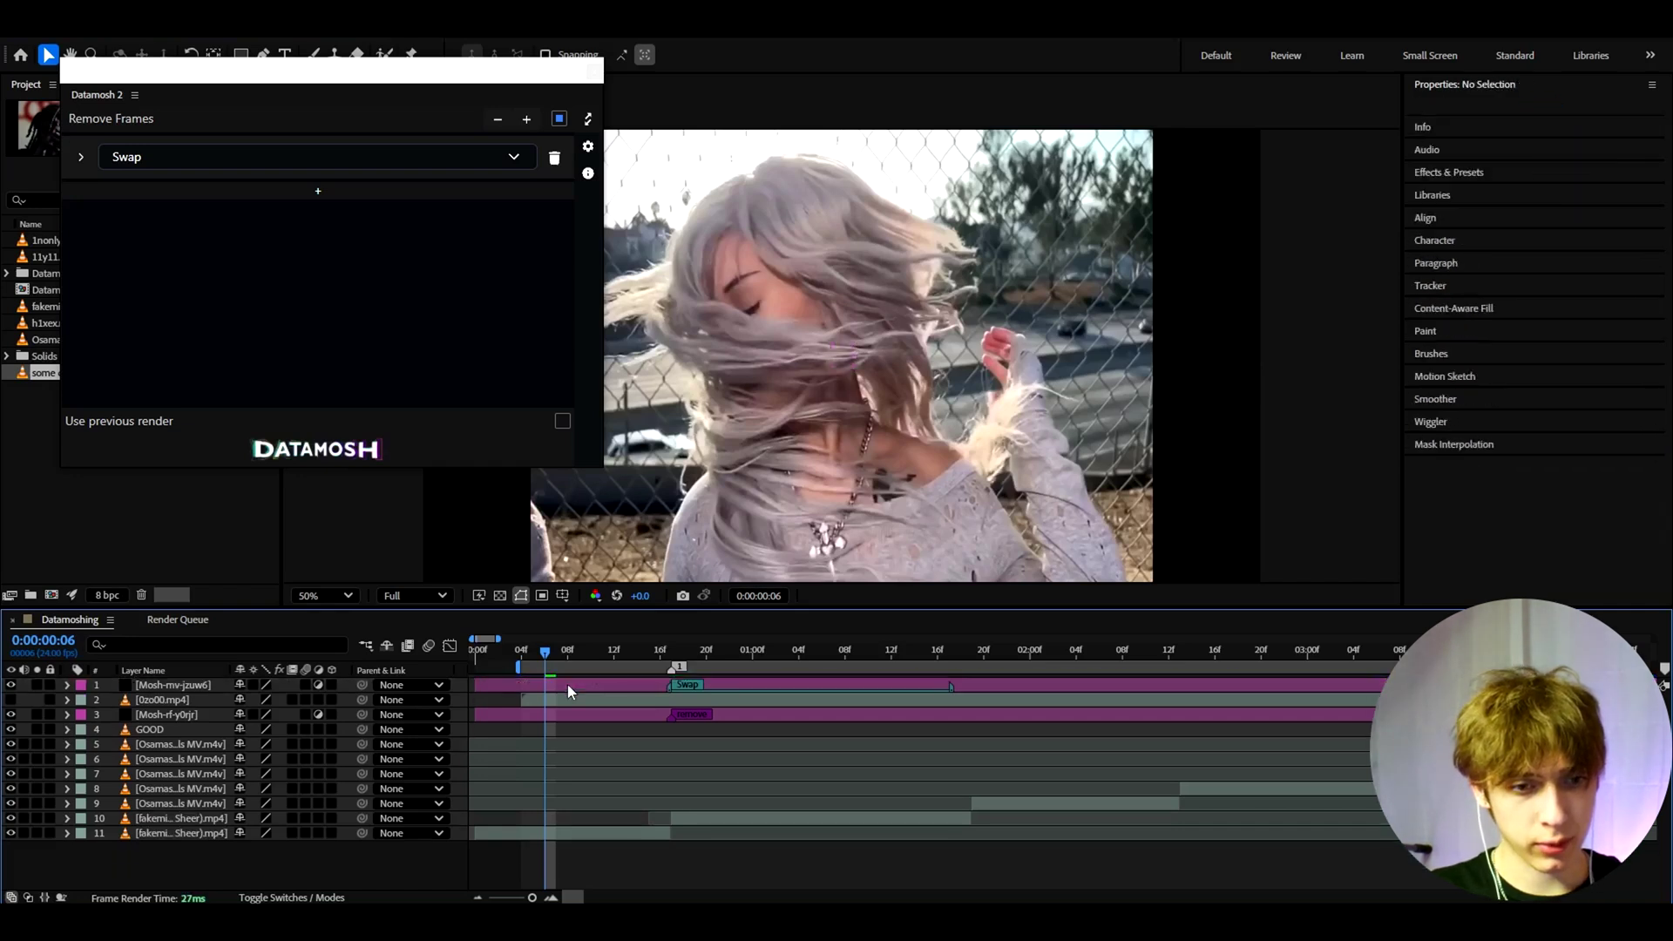
pyautogui.click(568, 684)
pyautogui.press('Delete')
# Start the work area at 0:00:01:21 and place the playhead at 0:00:02:13, where the next clip begins.
pyautogui.scroll(-3, 678, 734)
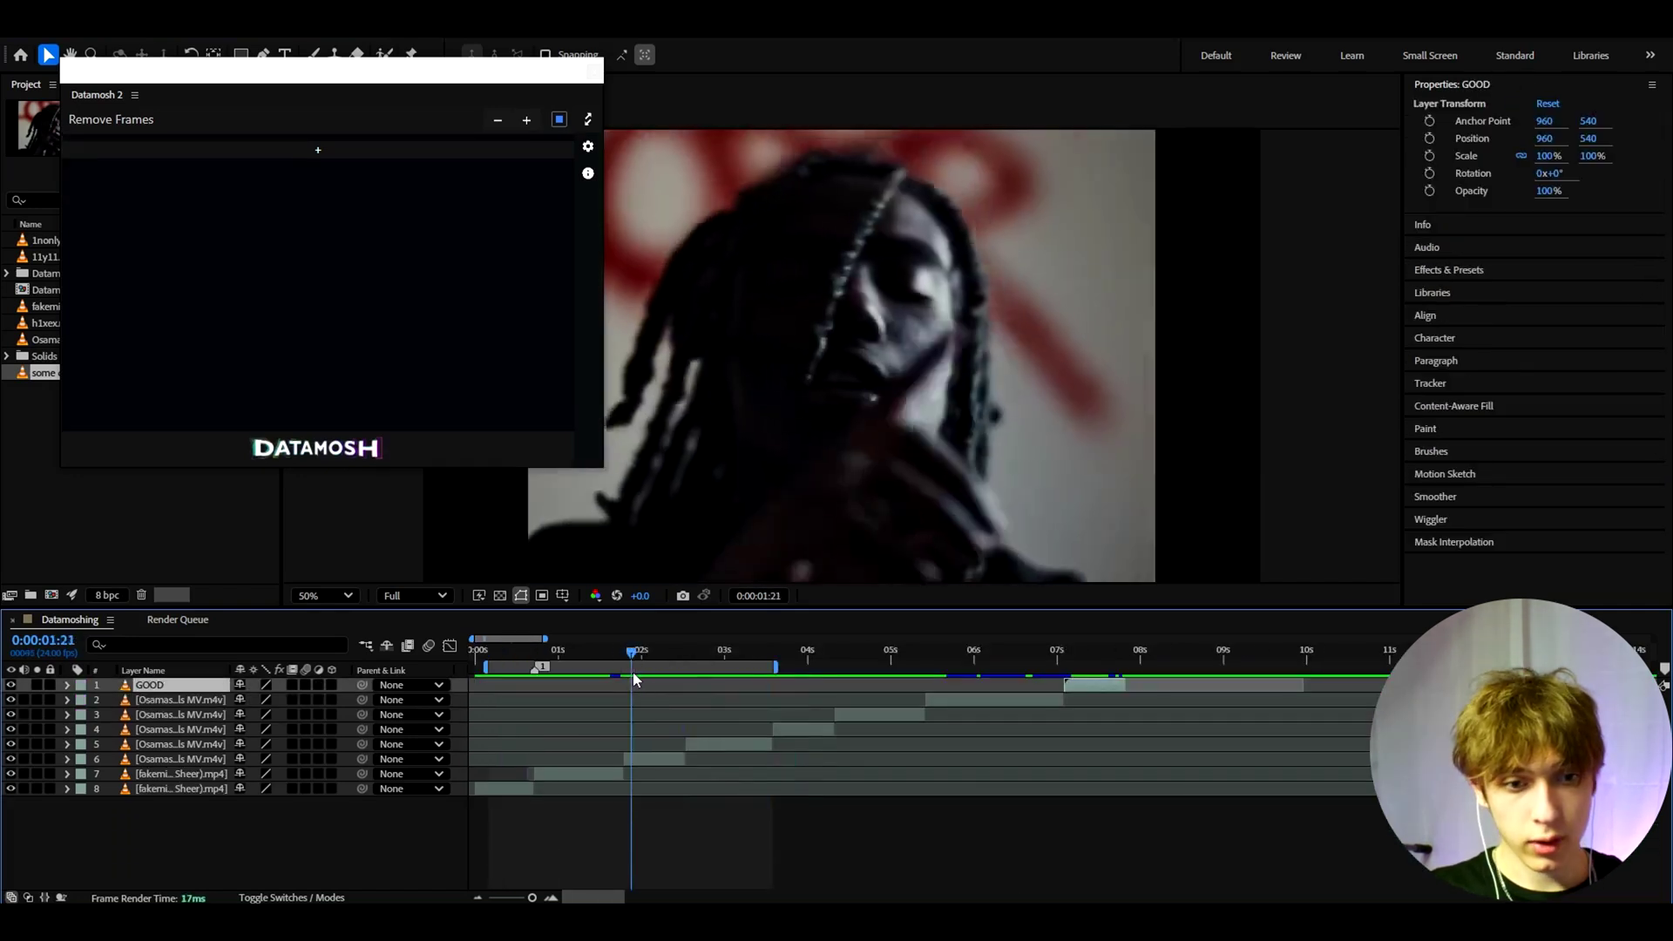
pyautogui.moveTo(633, 672); pyautogui.dragTo(1008, 678)
pyautogui.press('b')
pyautogui.scroll(2, 626, 692)
pyautogui.scroll(-3, 934, 697)
pyautogui.moveTo(770, 655); pyautogui.dragTo(748, 650)
# Turn off Remove Frames and add a Multiply effect with intensity 30 and acceleration 50.
pyautogui.click(559, 129)
pyautogui.click(296, 155)
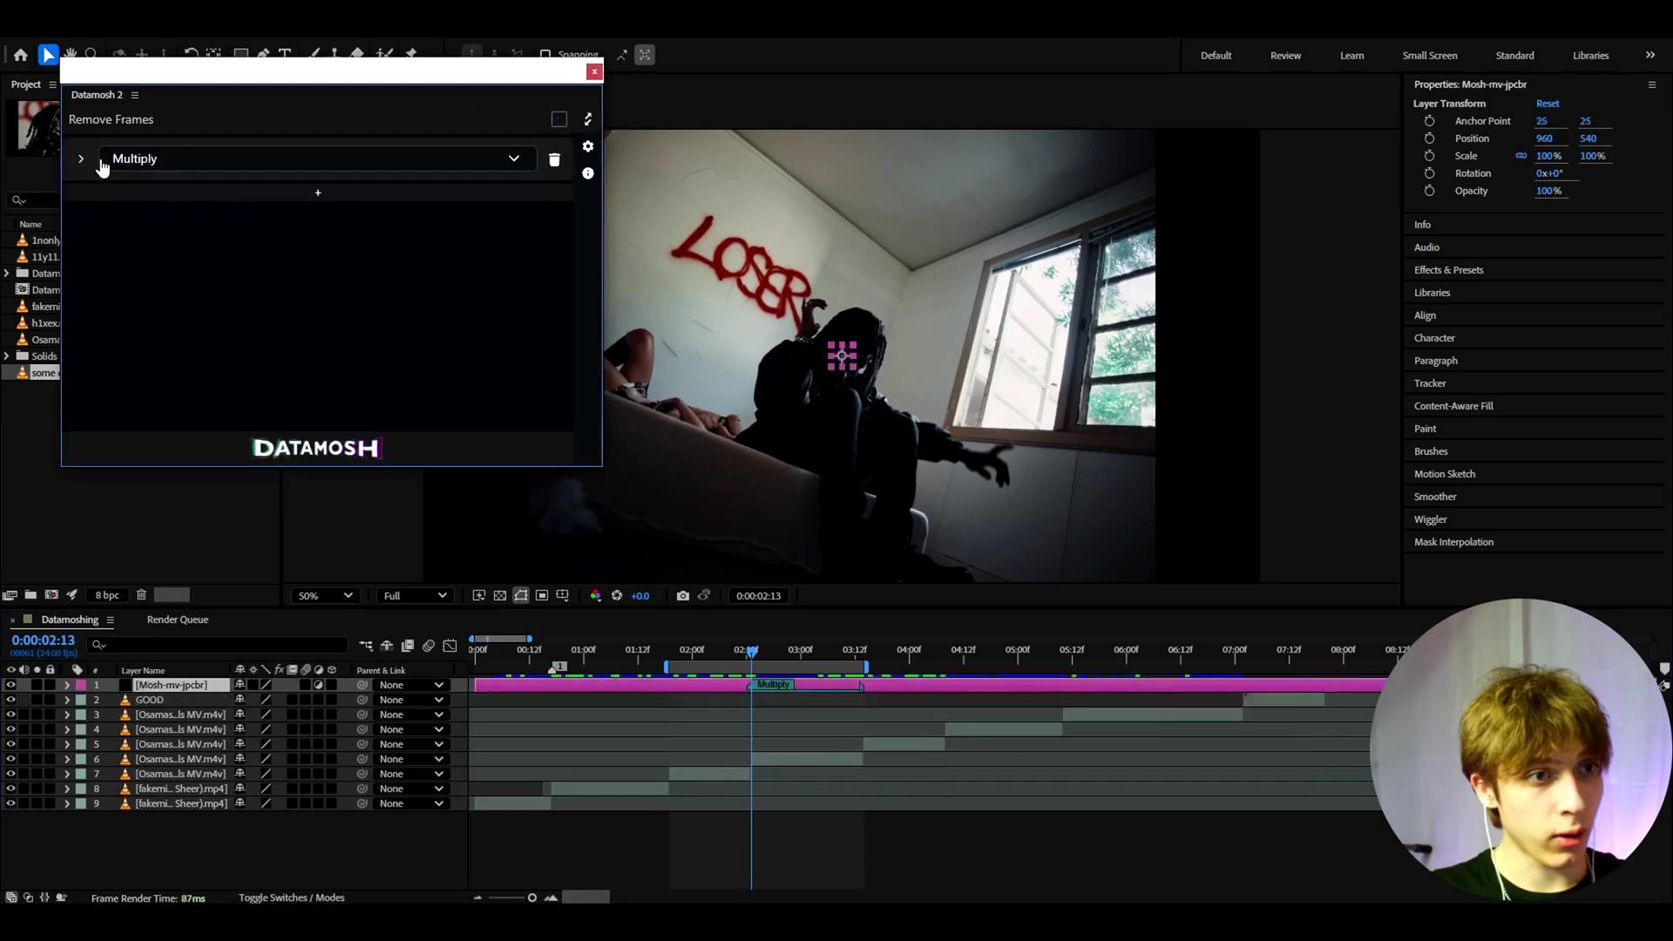
pyautogui.click(81, 160)
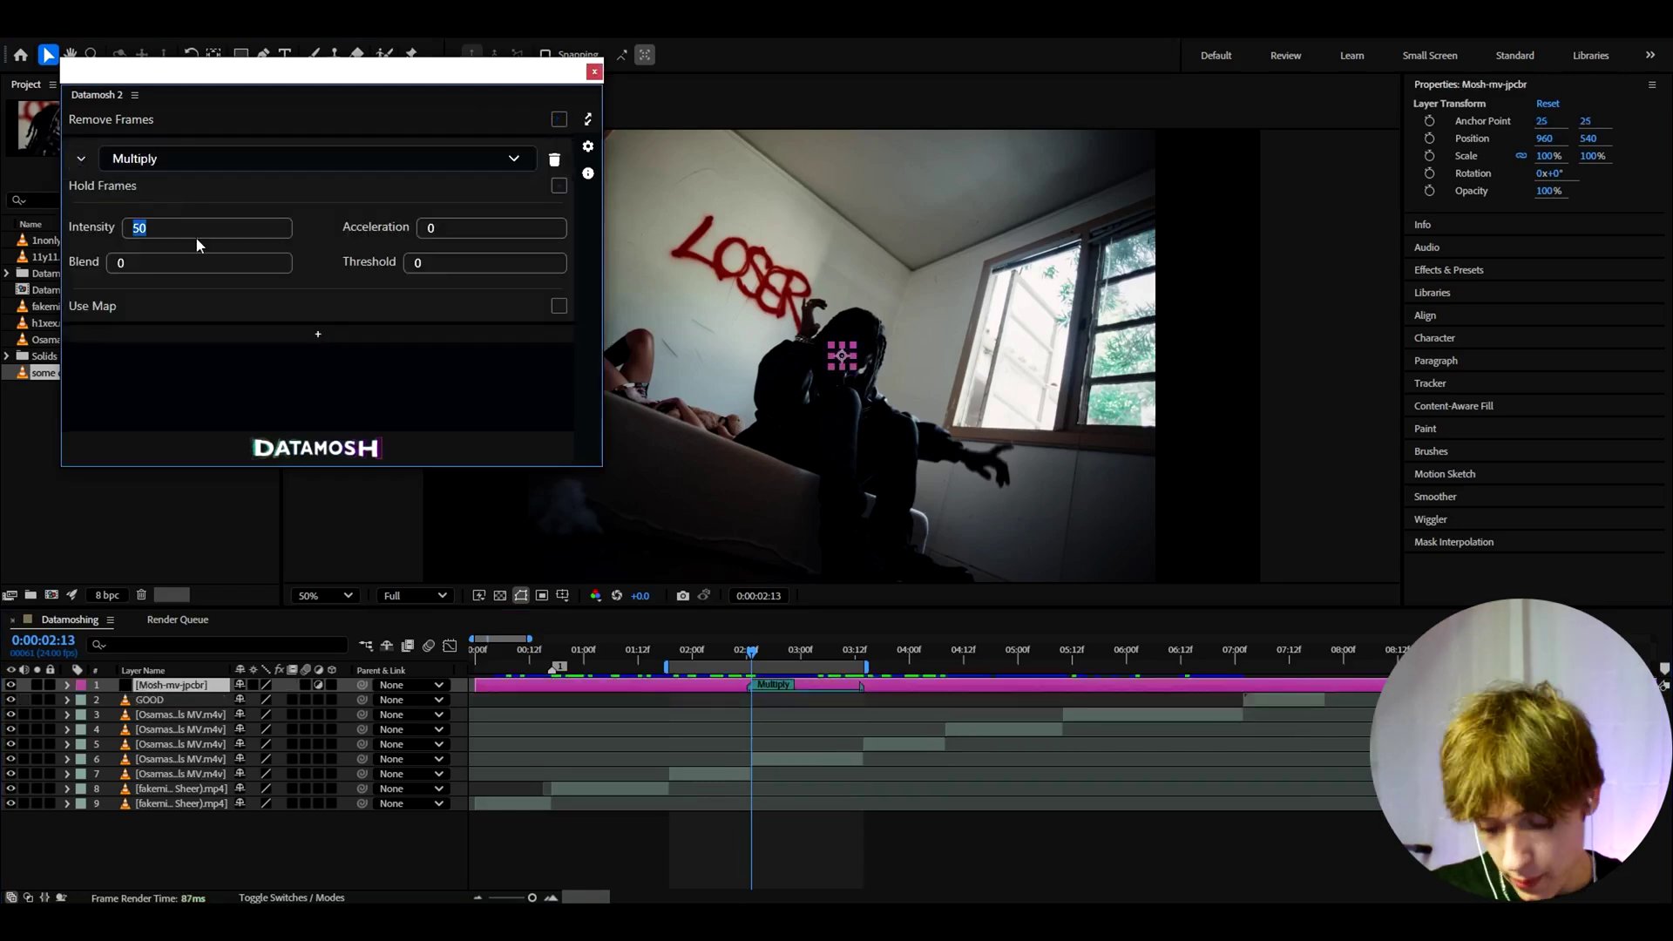
pyautogui.write('30')
pyautogui.click(490, 224)
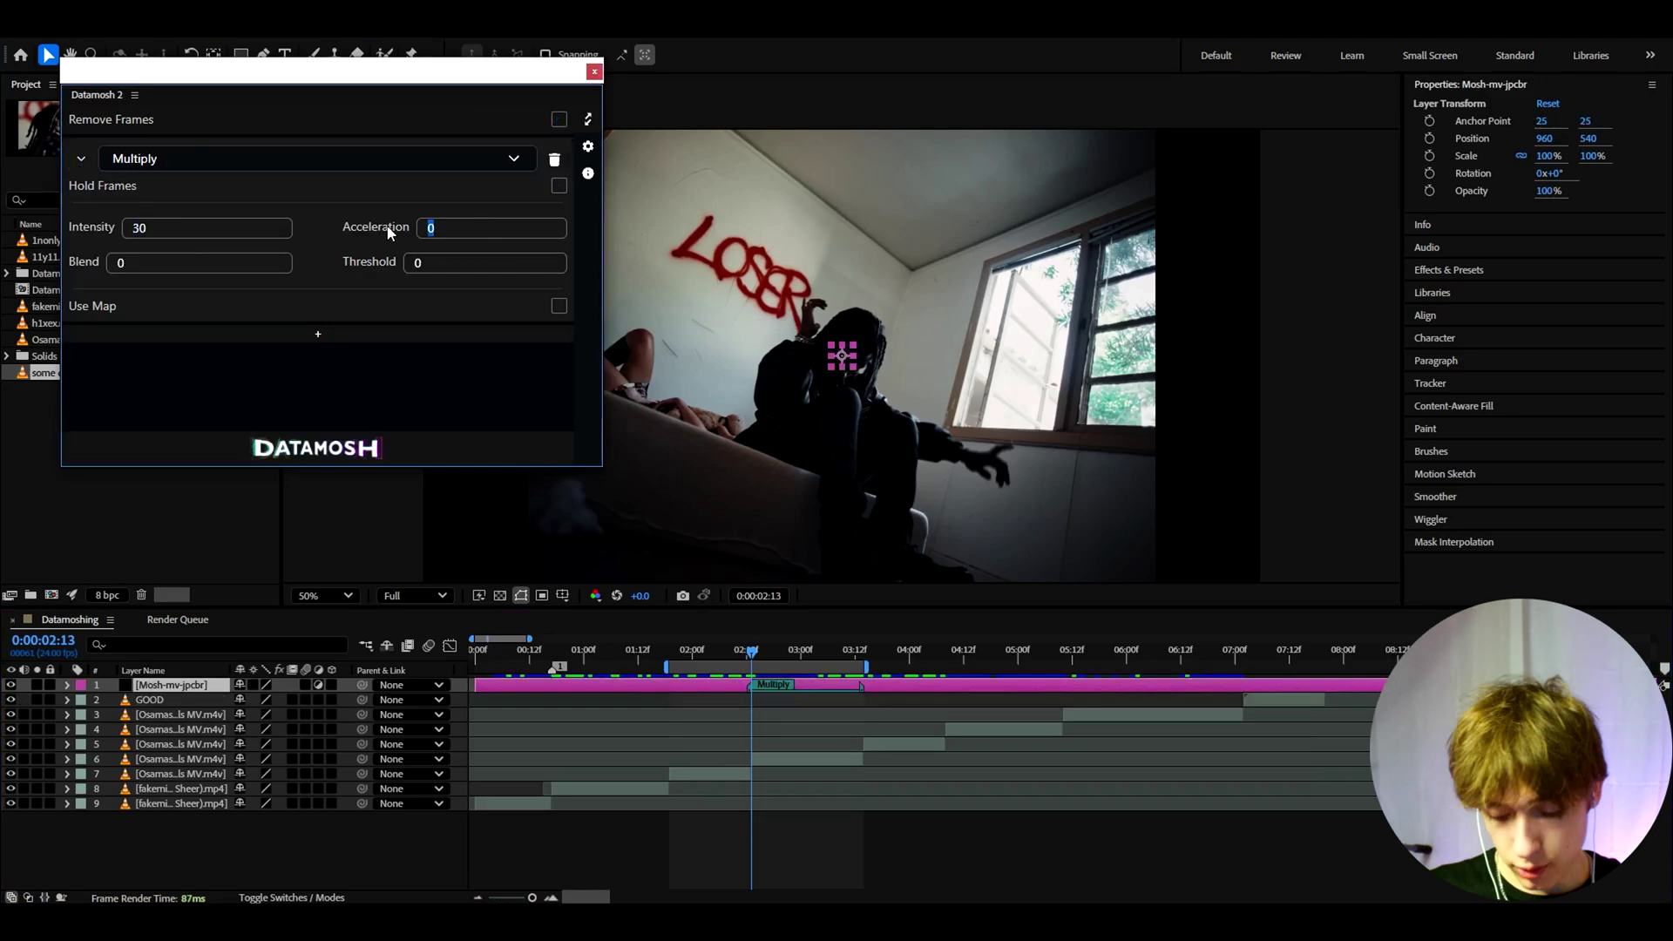
pyautogui.write('50')
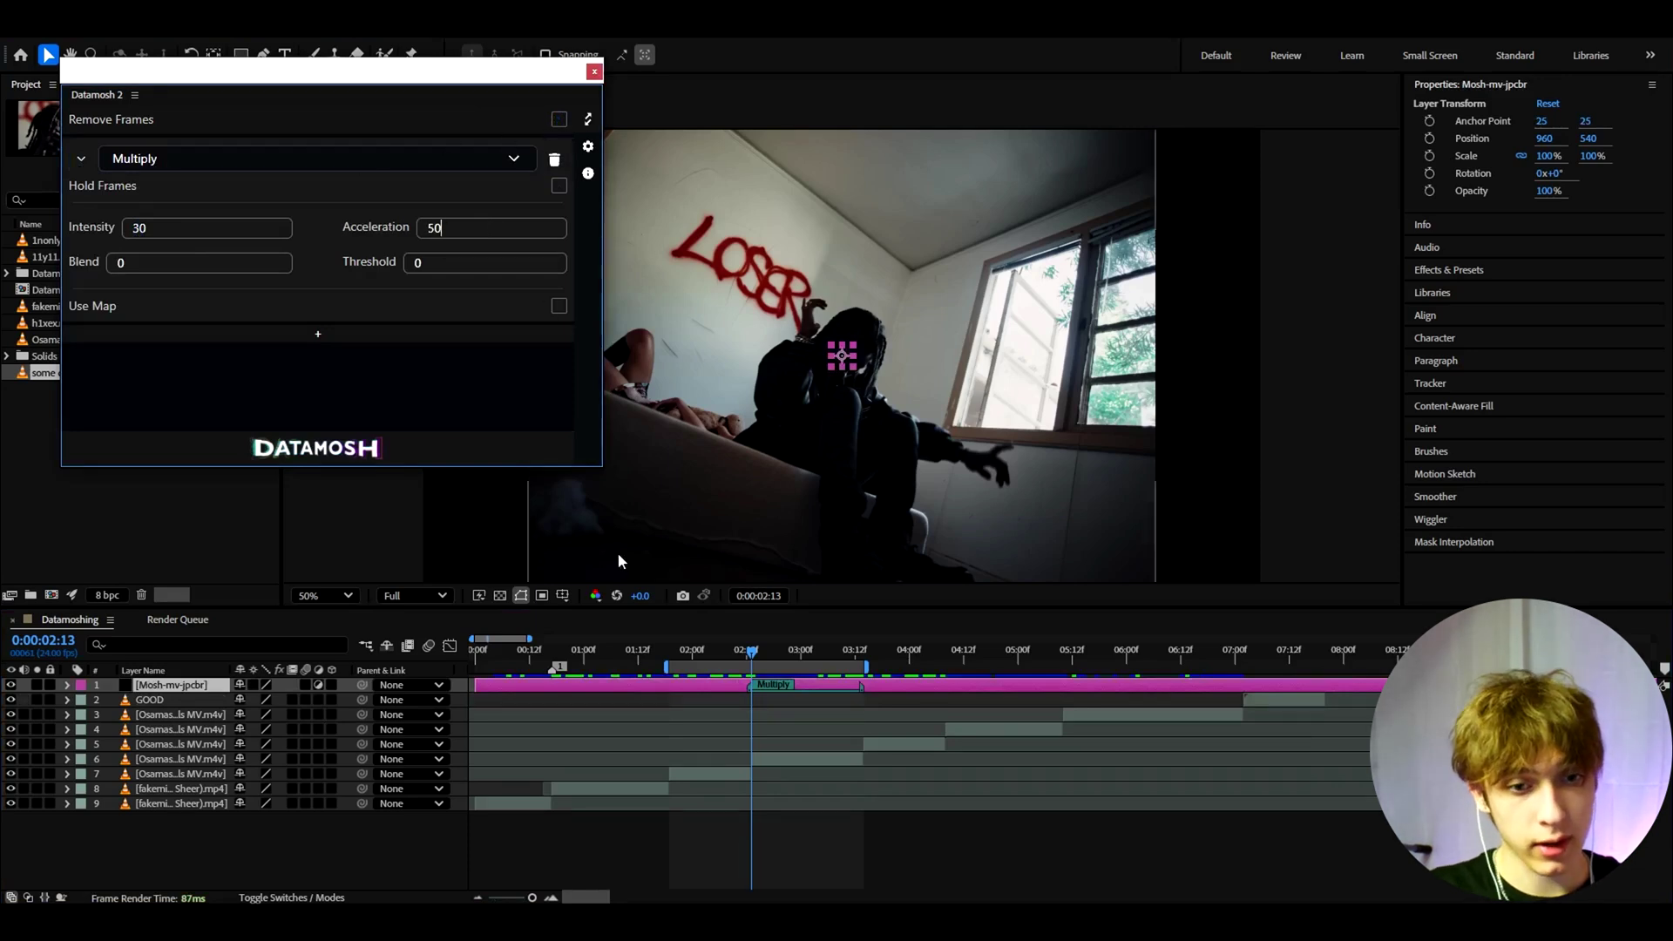
# Shift the Multiply marker about two frames earlier to start at 0:00:02:11, and save the project.
pyautogui.scroll(2, 717, 684)
pyautogui.moveTo(862, 687); pyautogui.dragTo(761, 658)
pyautogui.scroll(-2, 818, 685)
pyautogui.hotkey('ctrl', 's')
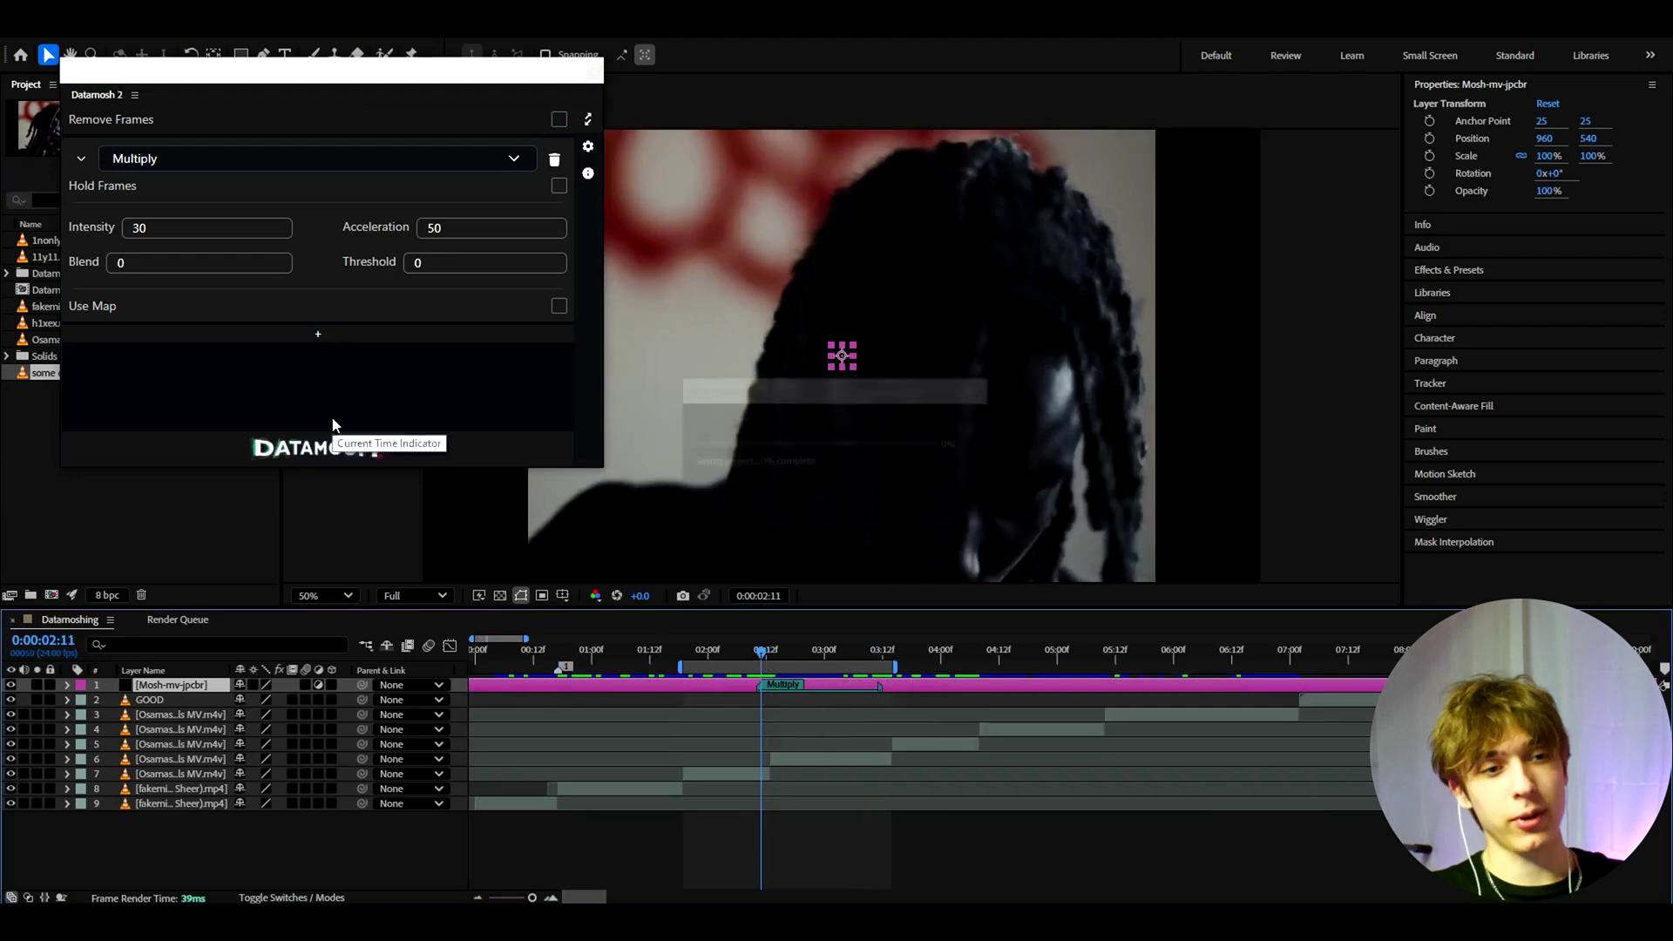
# Render the Multiply datamosh without removed frames and scrub through the resulting transition.
pyautogui.click(322, 448)
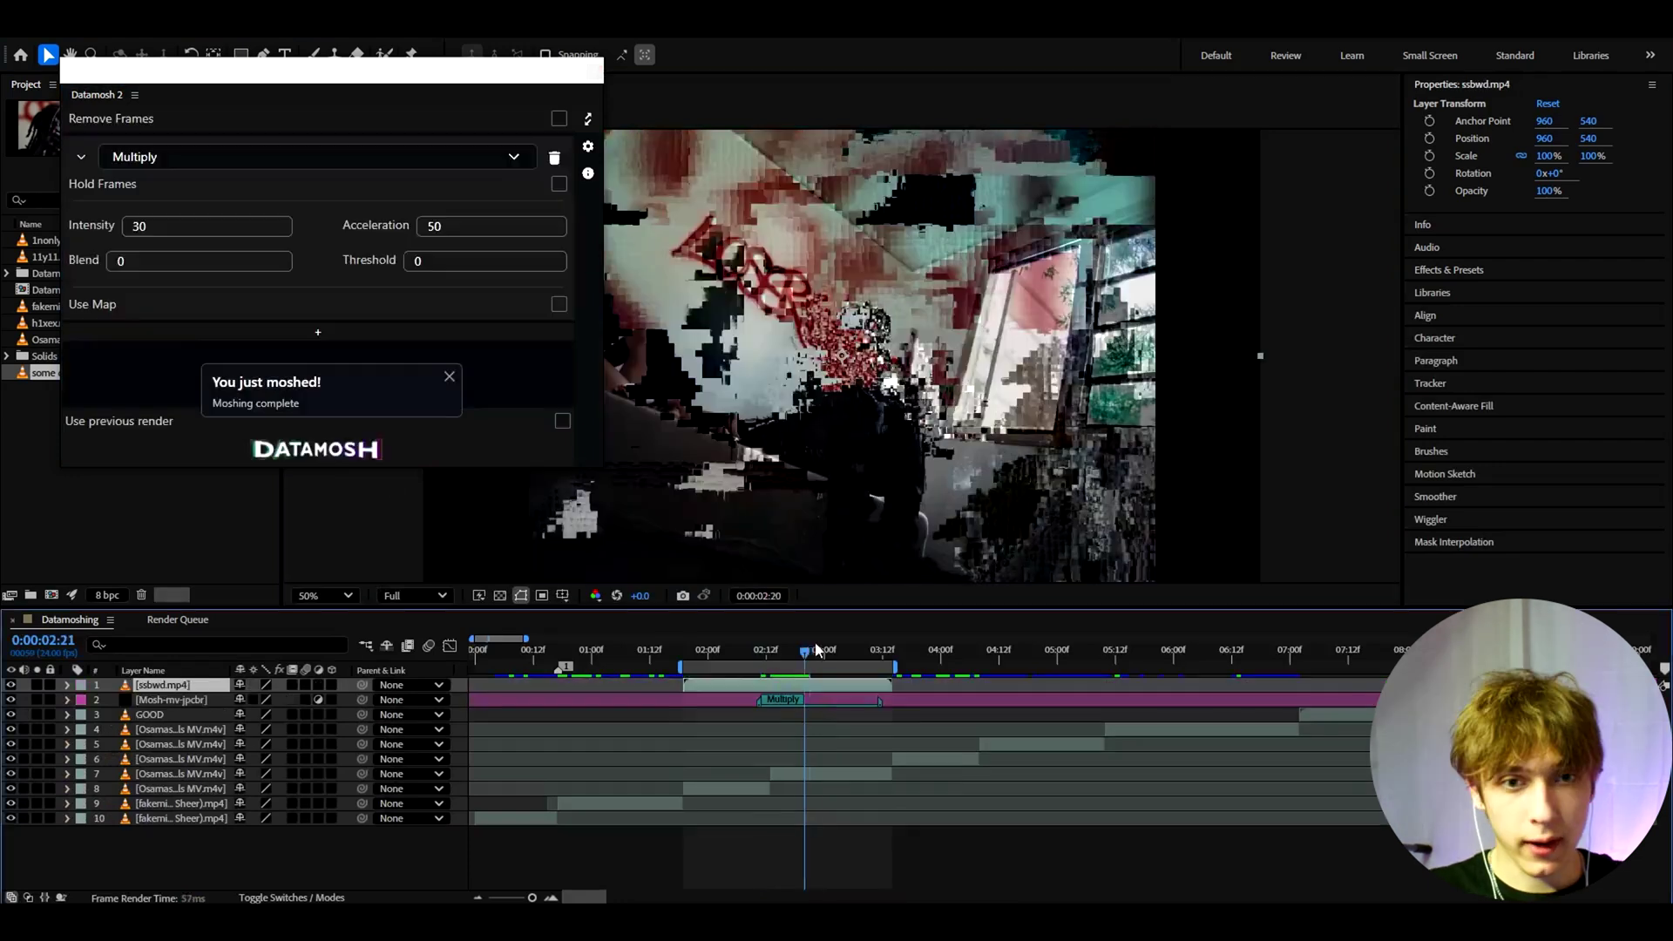
pyautogui.moveTo(812, 641); pyautogui.dragTo(837, 640)
pyautogui.moveTo(359, 73); pyautogui.dragTo(283, 81)
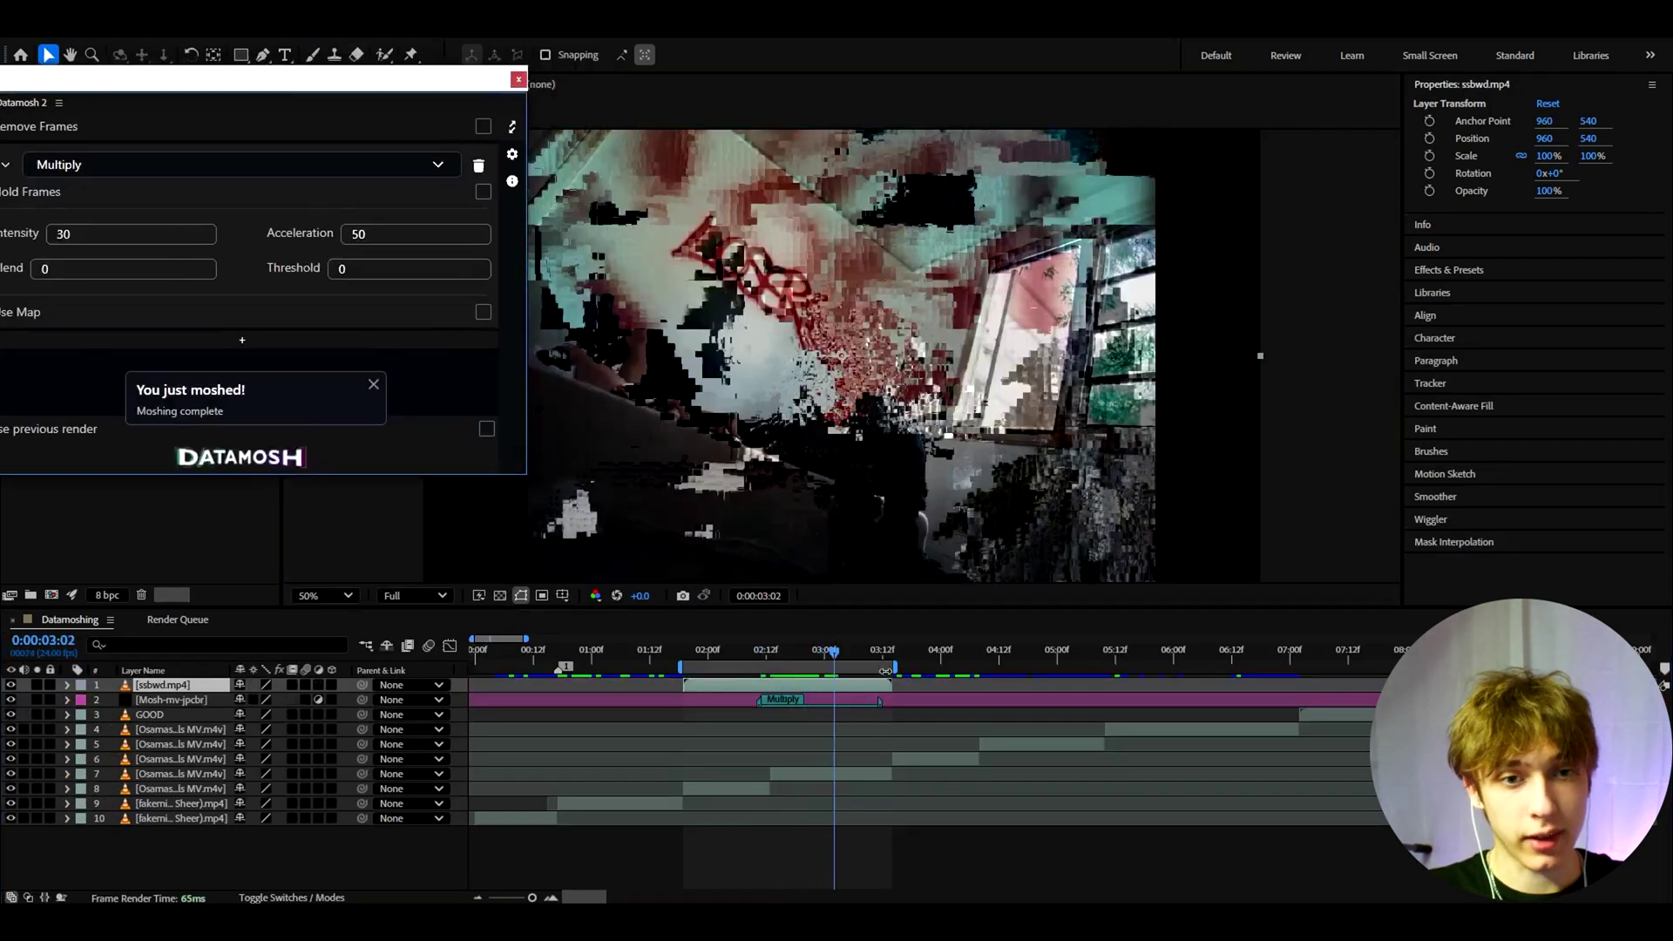
pyautogui.moveTo(827, 652); pyautogui.dragTo(764, 657)
pyautogui.moveTo(242, 84); pyautogui.dragTo(290, 87)
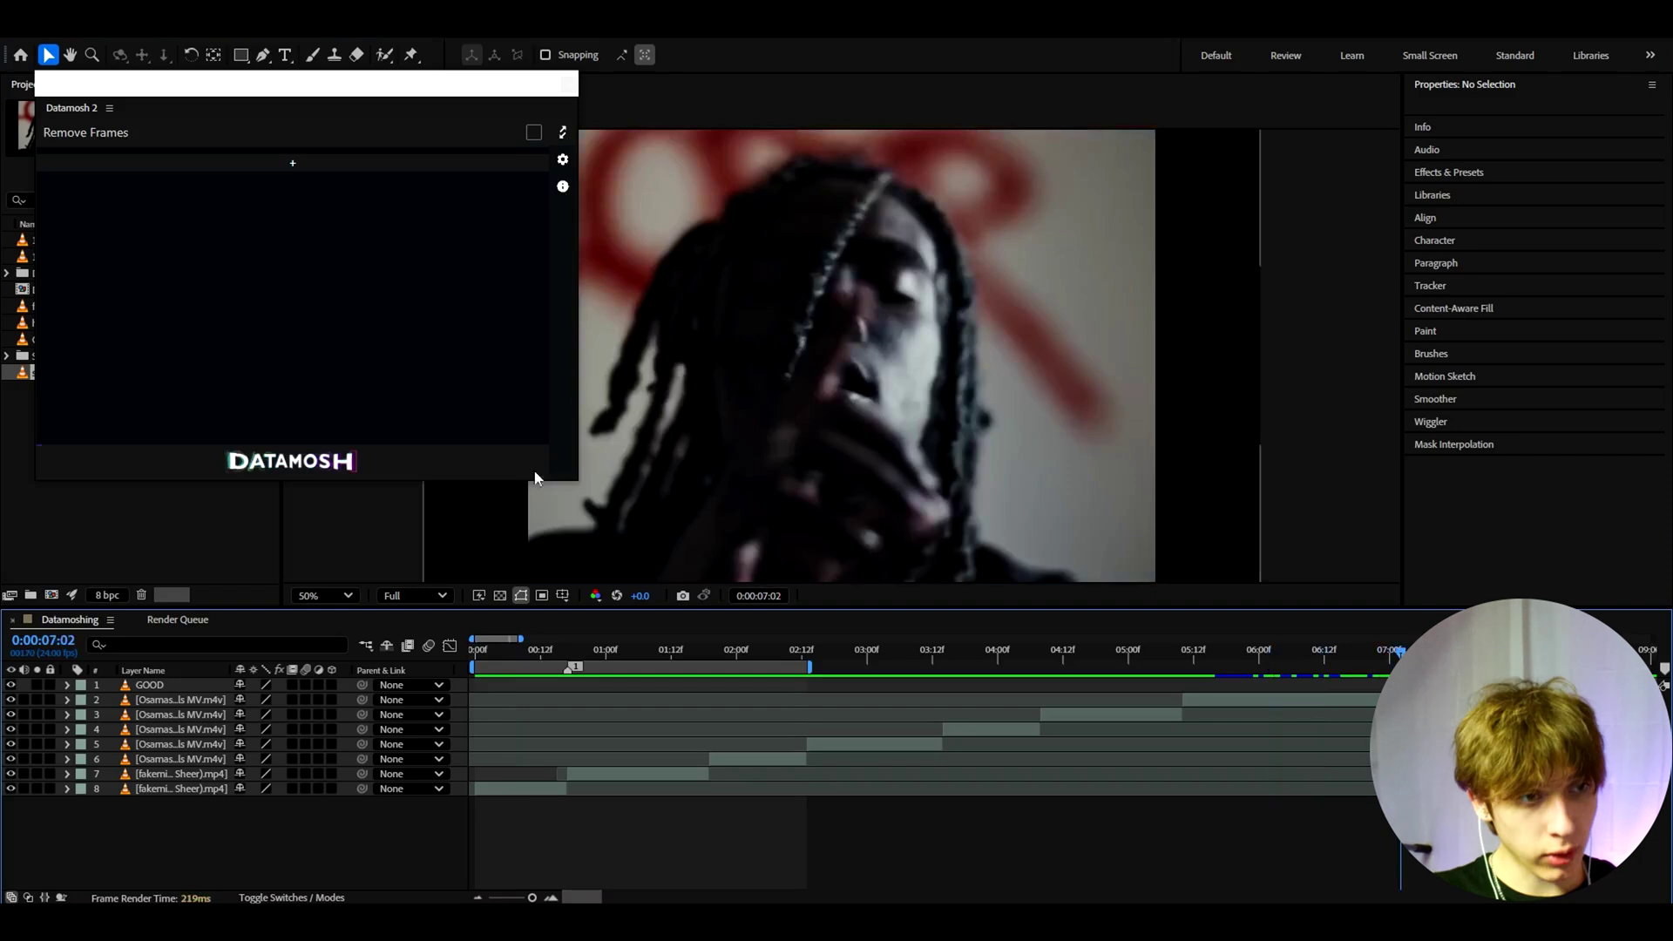
# Place the some datamosh intro mayb.mov footage above the clips, scrub back through it and delete the layer.
pyautogui.moveTo(262, 81); pyautogui.dragTo(1027, 132)
pyautogui.click(1299, 595)
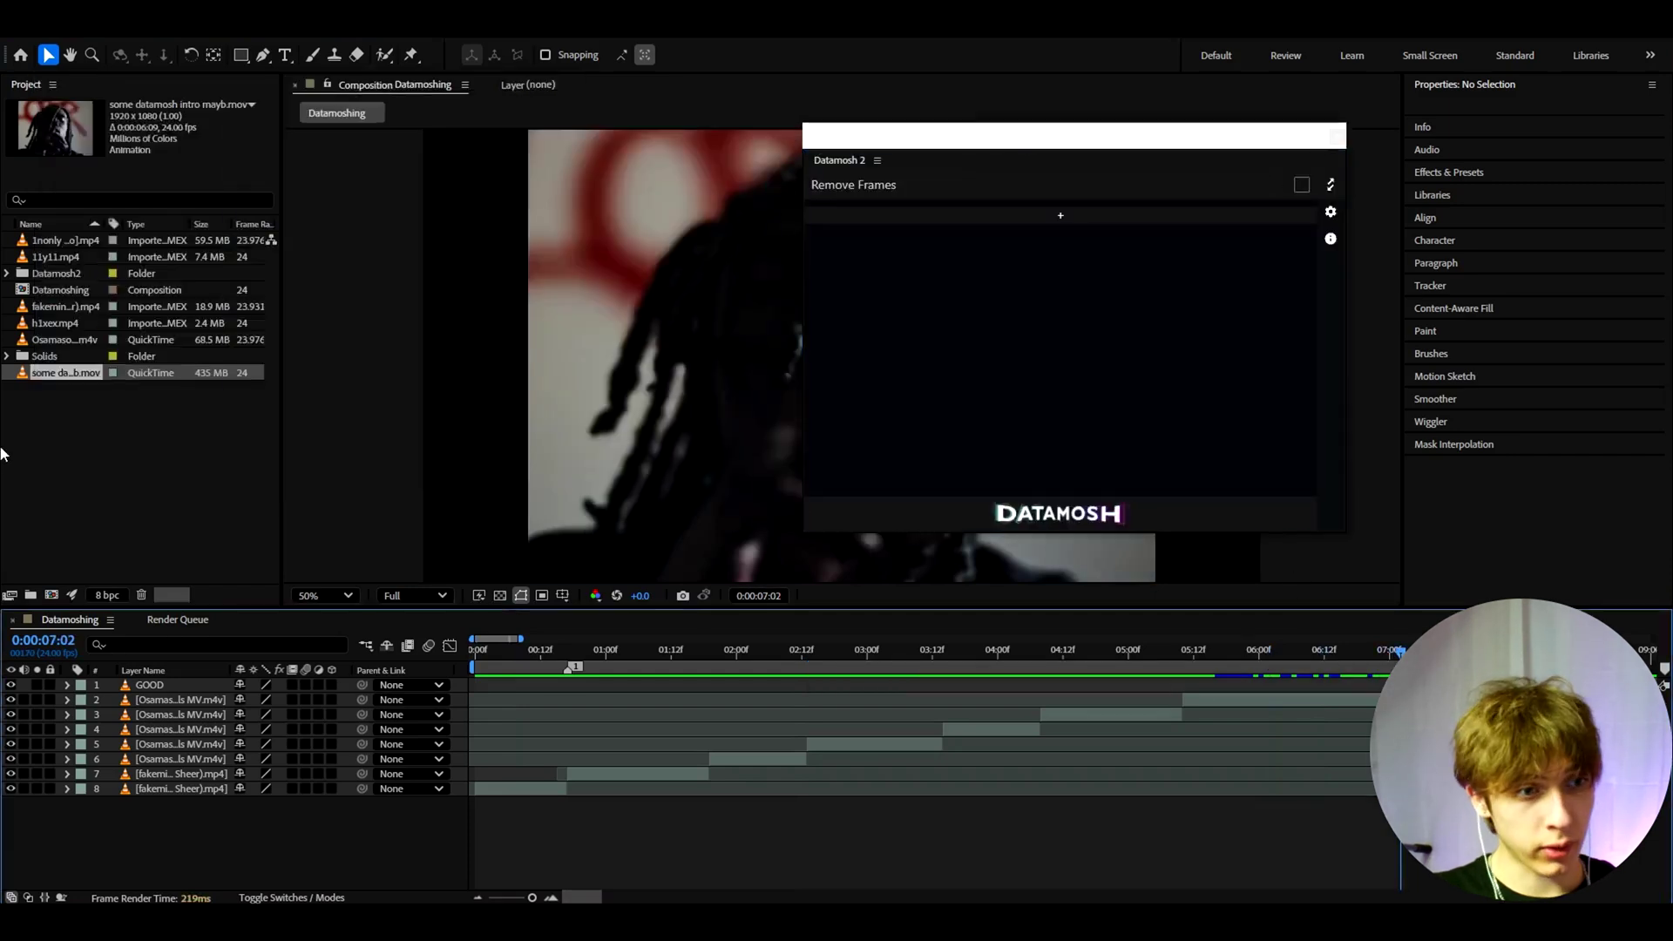
pyautogui.moveTo(90, 386); pyautogui.dragTo(582, 683)
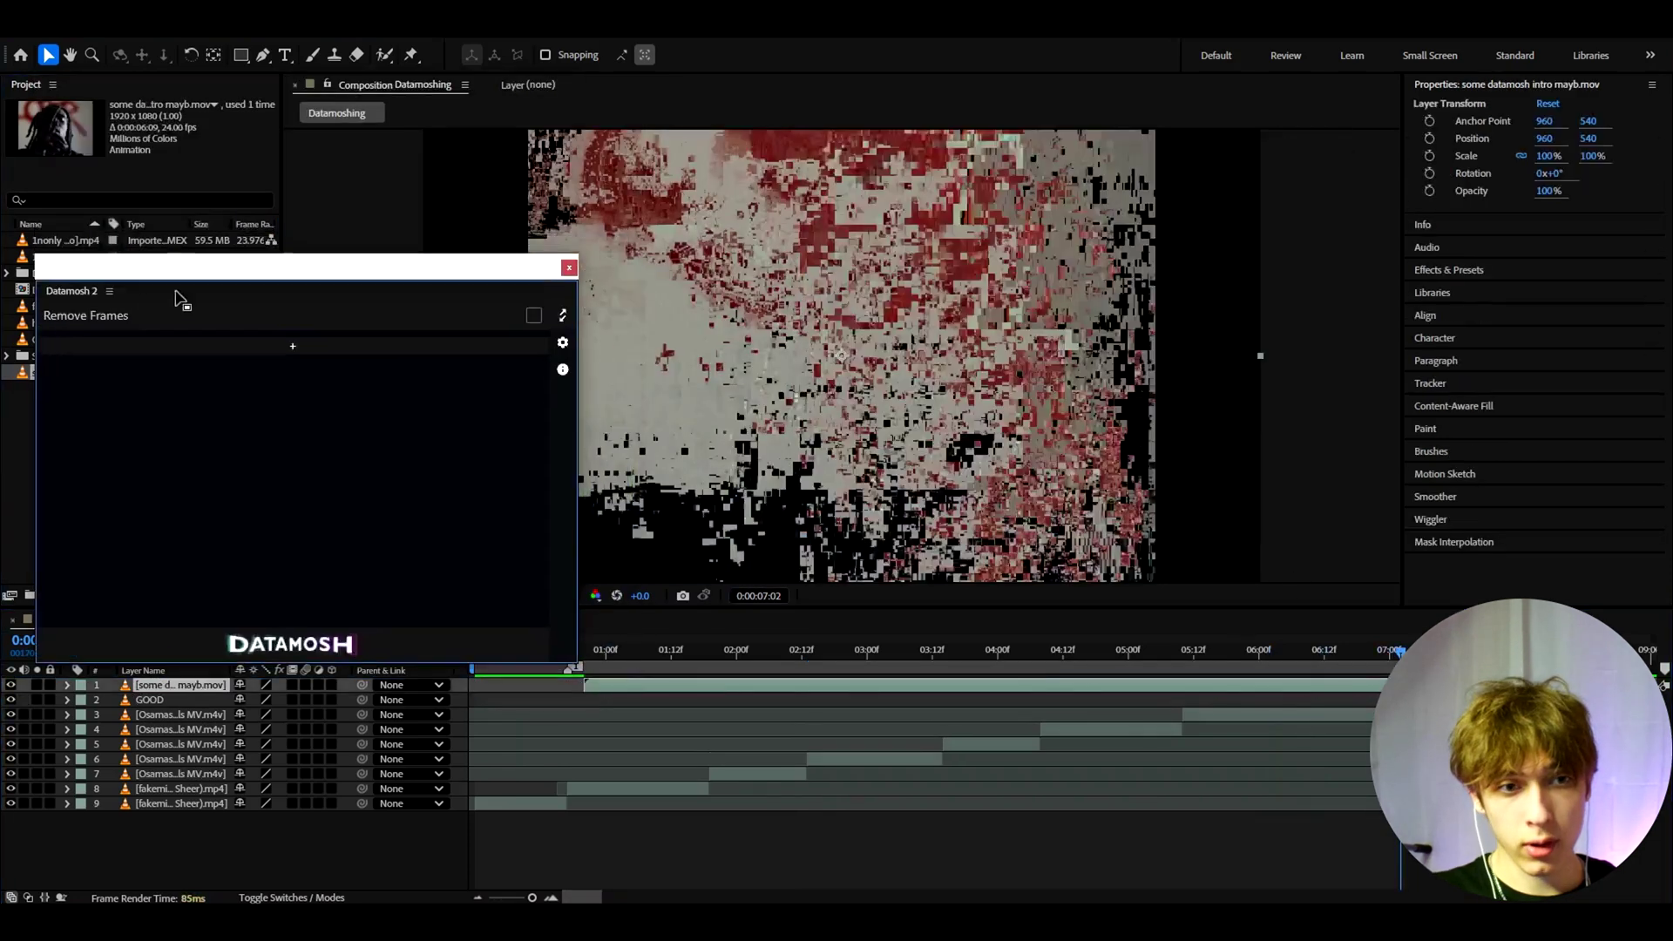
pyautogui.moveTo(174, 269); pyautogui.dragTo(36, 277)
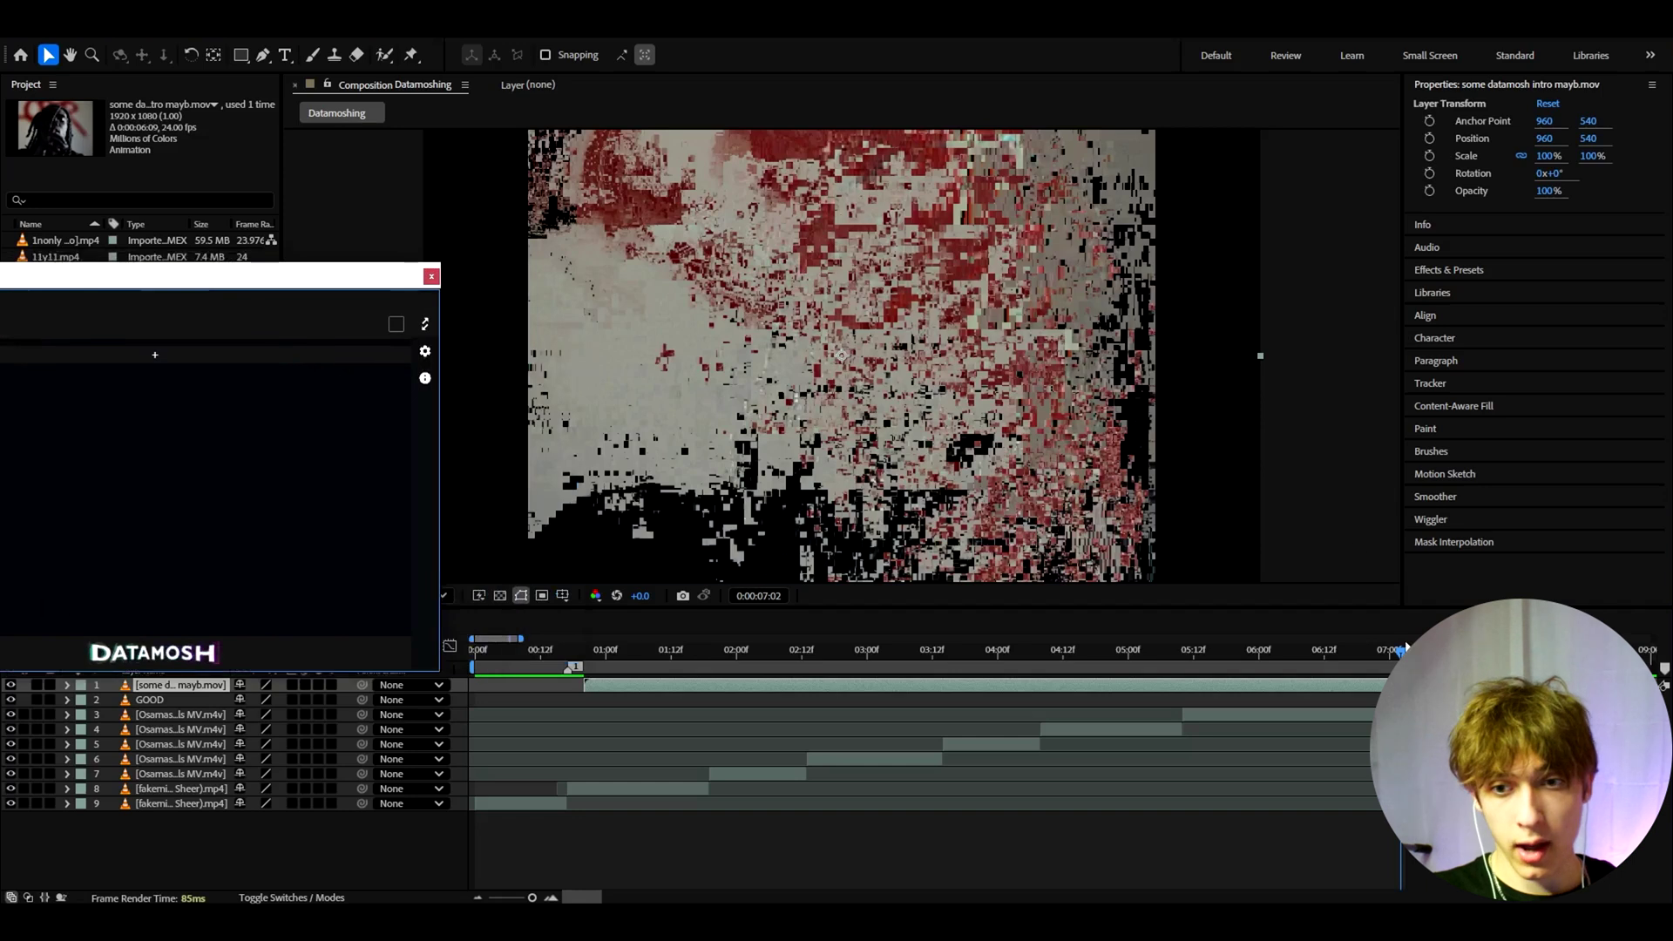
pyautogui.moveTo(1403, 652); pyautogui.dragTo(473, 669)
pyautogui.press('Delete')
# Add a Multiply effect at the composition start with intensity 30 and acceleration 50.
pyautogui.moveTo(316, 285); pyautogui.dragTo(629, 131)
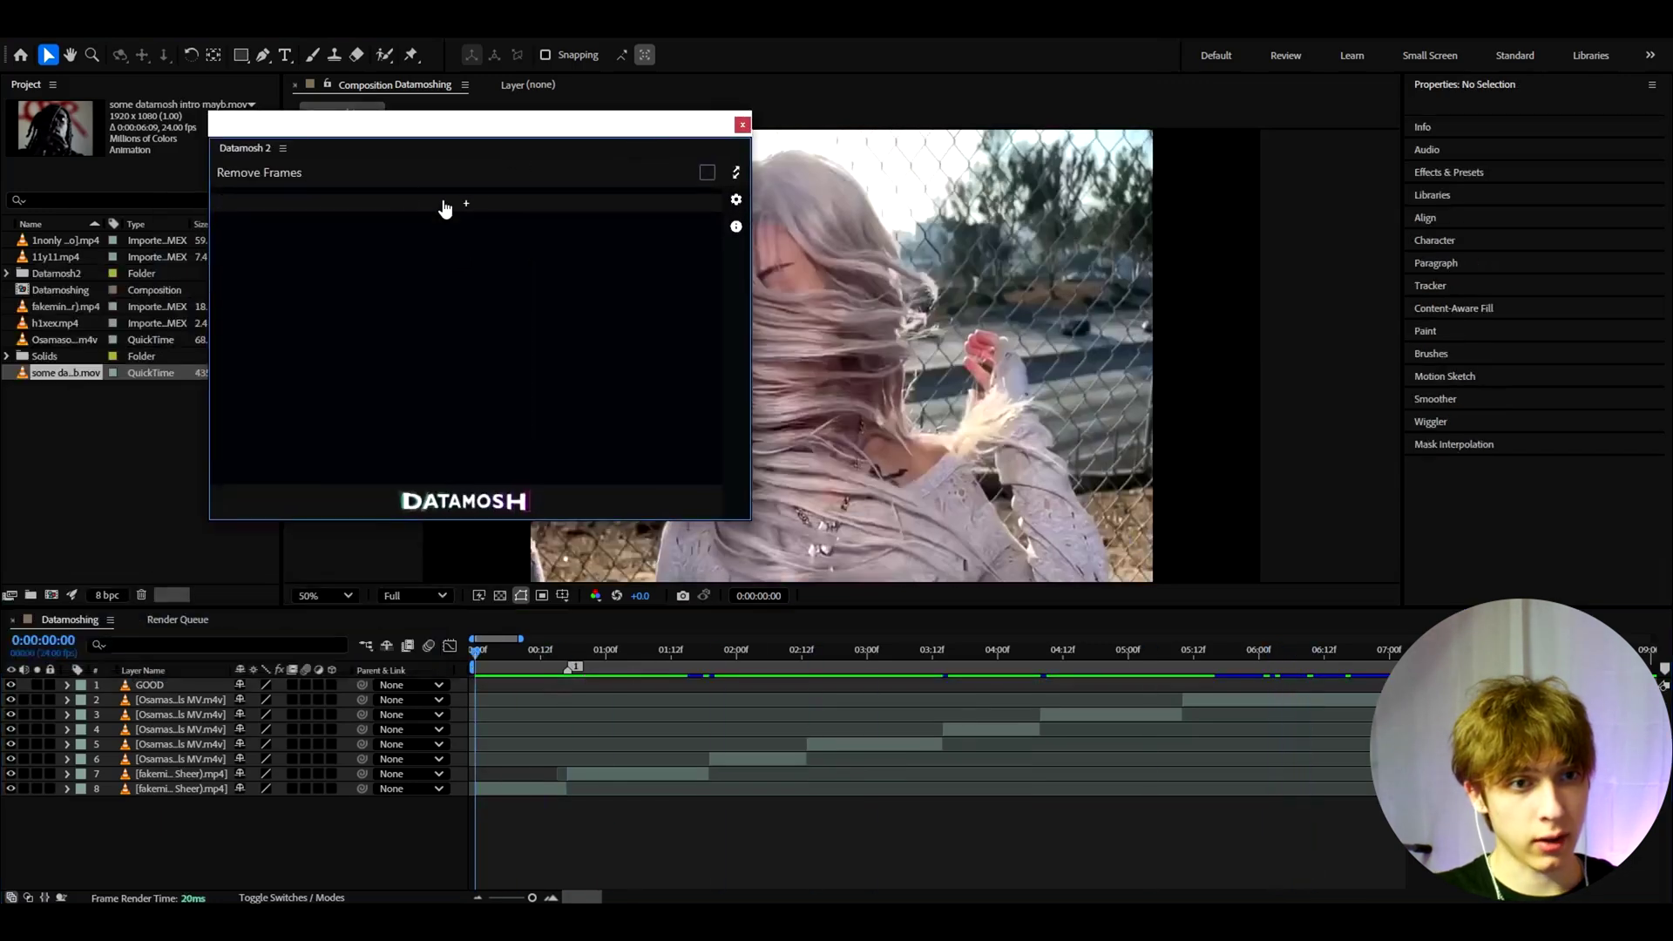
pyautogui.click(444, 207)
pyautogui.click(293, 216)
pyautogui.click(231, 211)
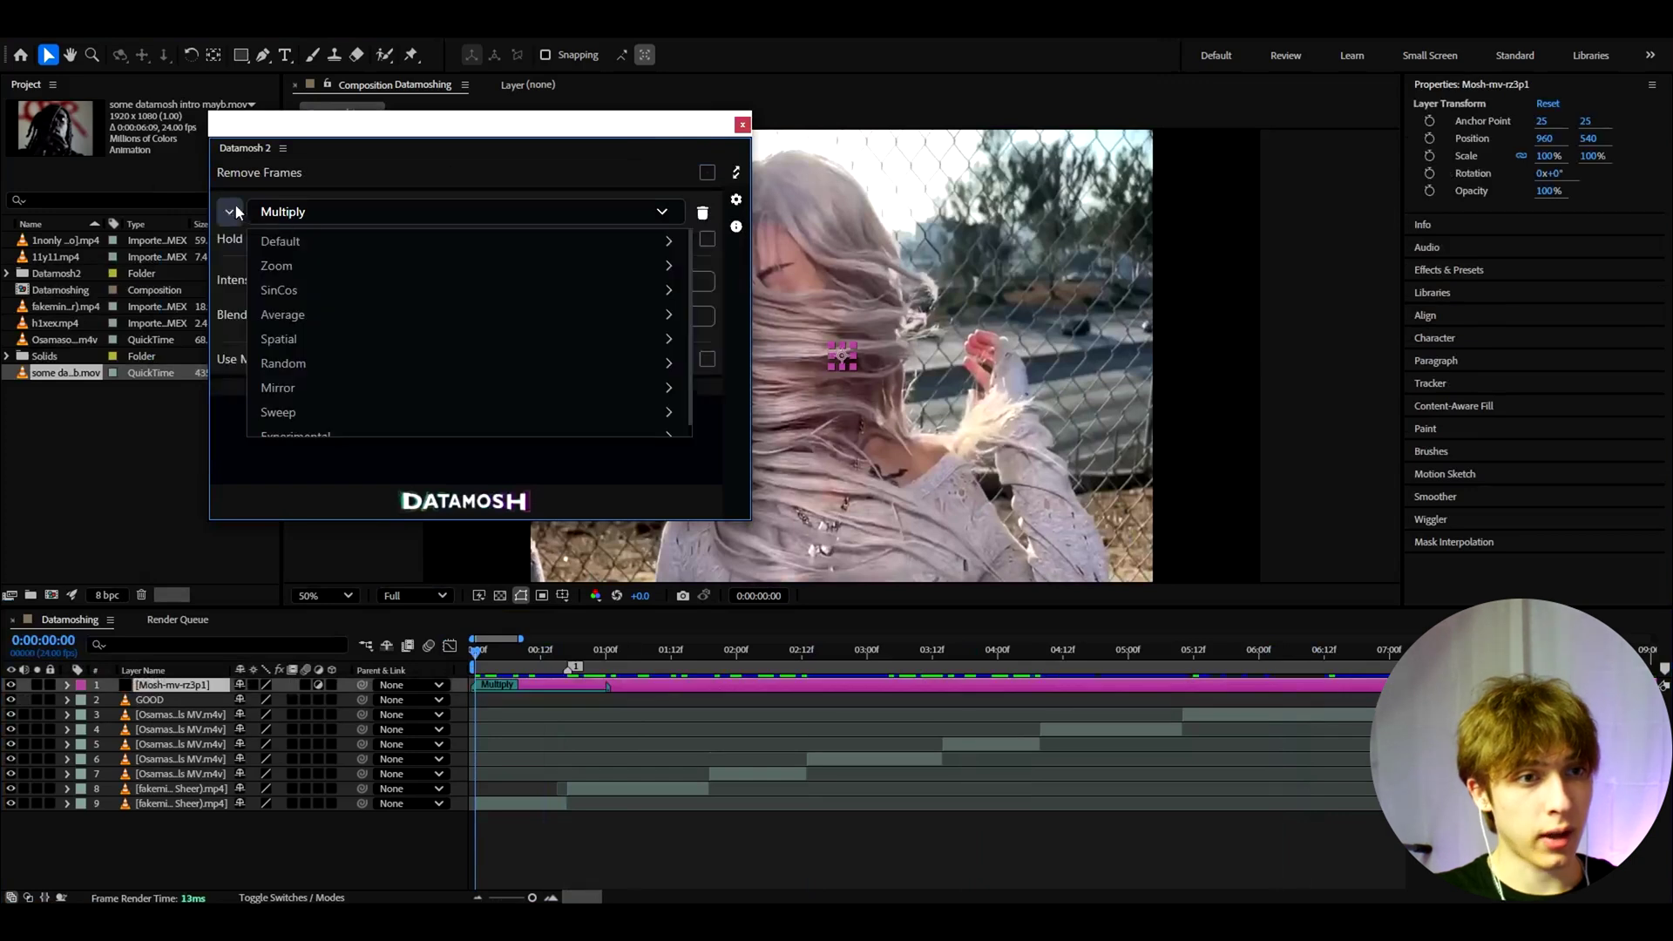
pyautogui.write('30')
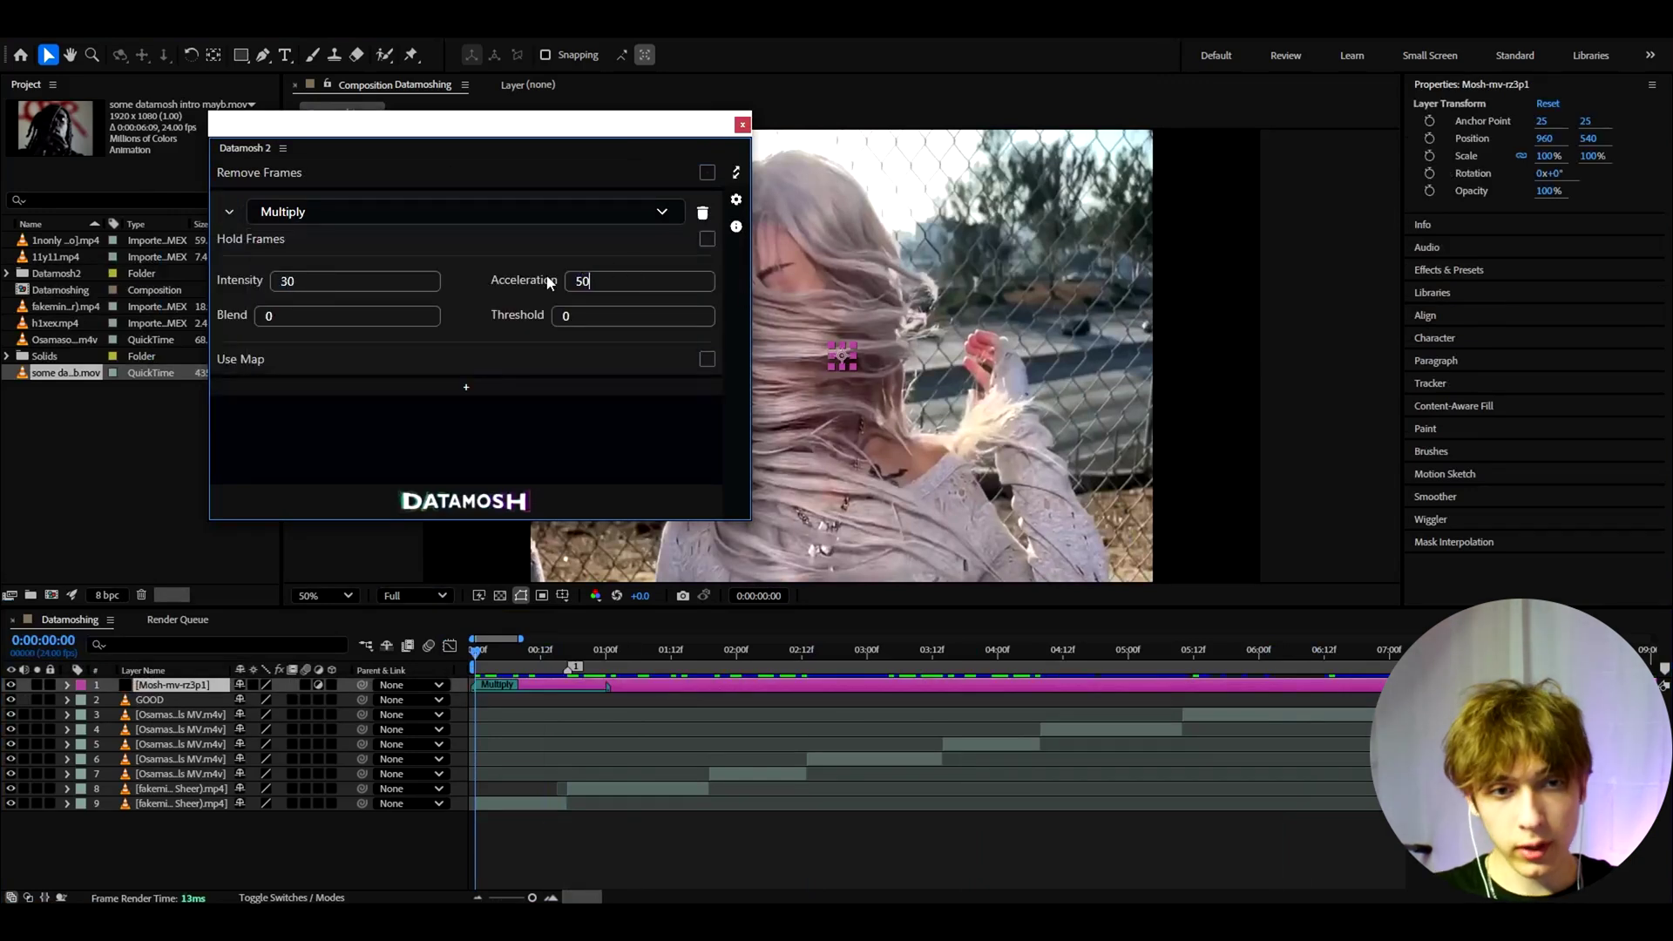
# Stretch the Multiply marker's end across the following clips, scrub over them, and delete the Multiply layer.
pyautogui.moveTo(603, 687); pyautogui.dragTo(1313, 701)
pyautogui.moveTo(527, 665); pyautogui.dragTo(1090, 638)
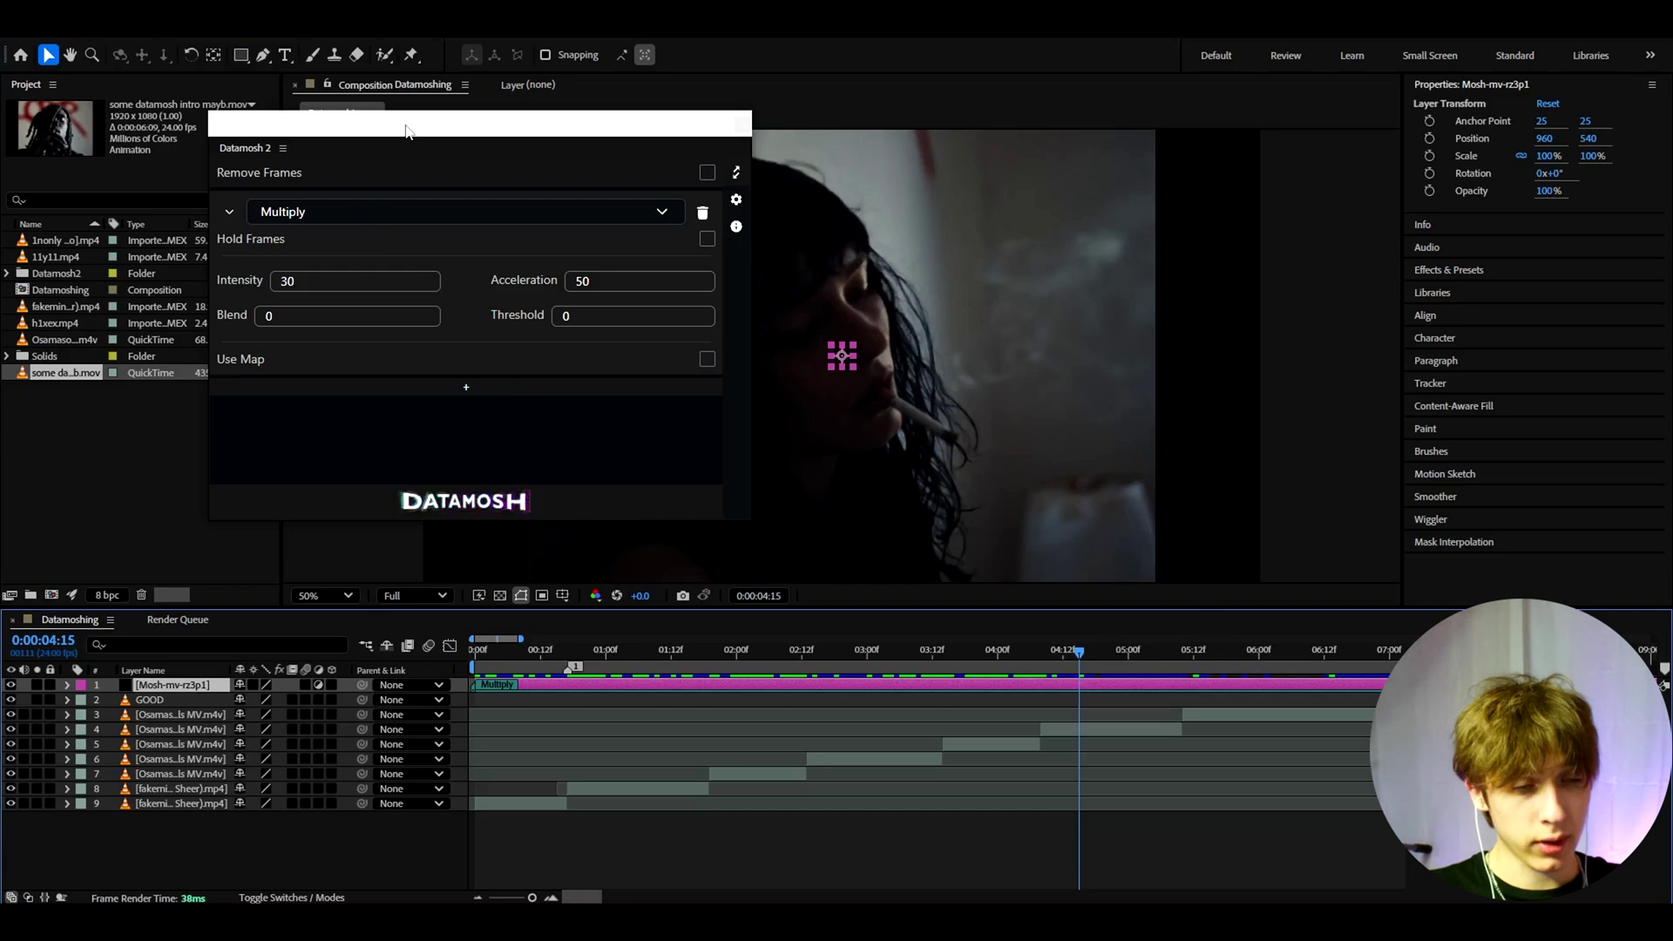
pyautogui.moveTo(406, 132); pyautogui.dragTo(336, 123)
pyautogui.moveTo(942, 652)
pyautogui.mouseDown()
pyautogui.moveTo(938, 683)
pyautogui.moveTo(1042, 654)
pyautogui.moveTo(1124, 658)
pyautogui.moveTo(971, 658)
pyautogui.mouseUp()
pyautogui.press('Delete')
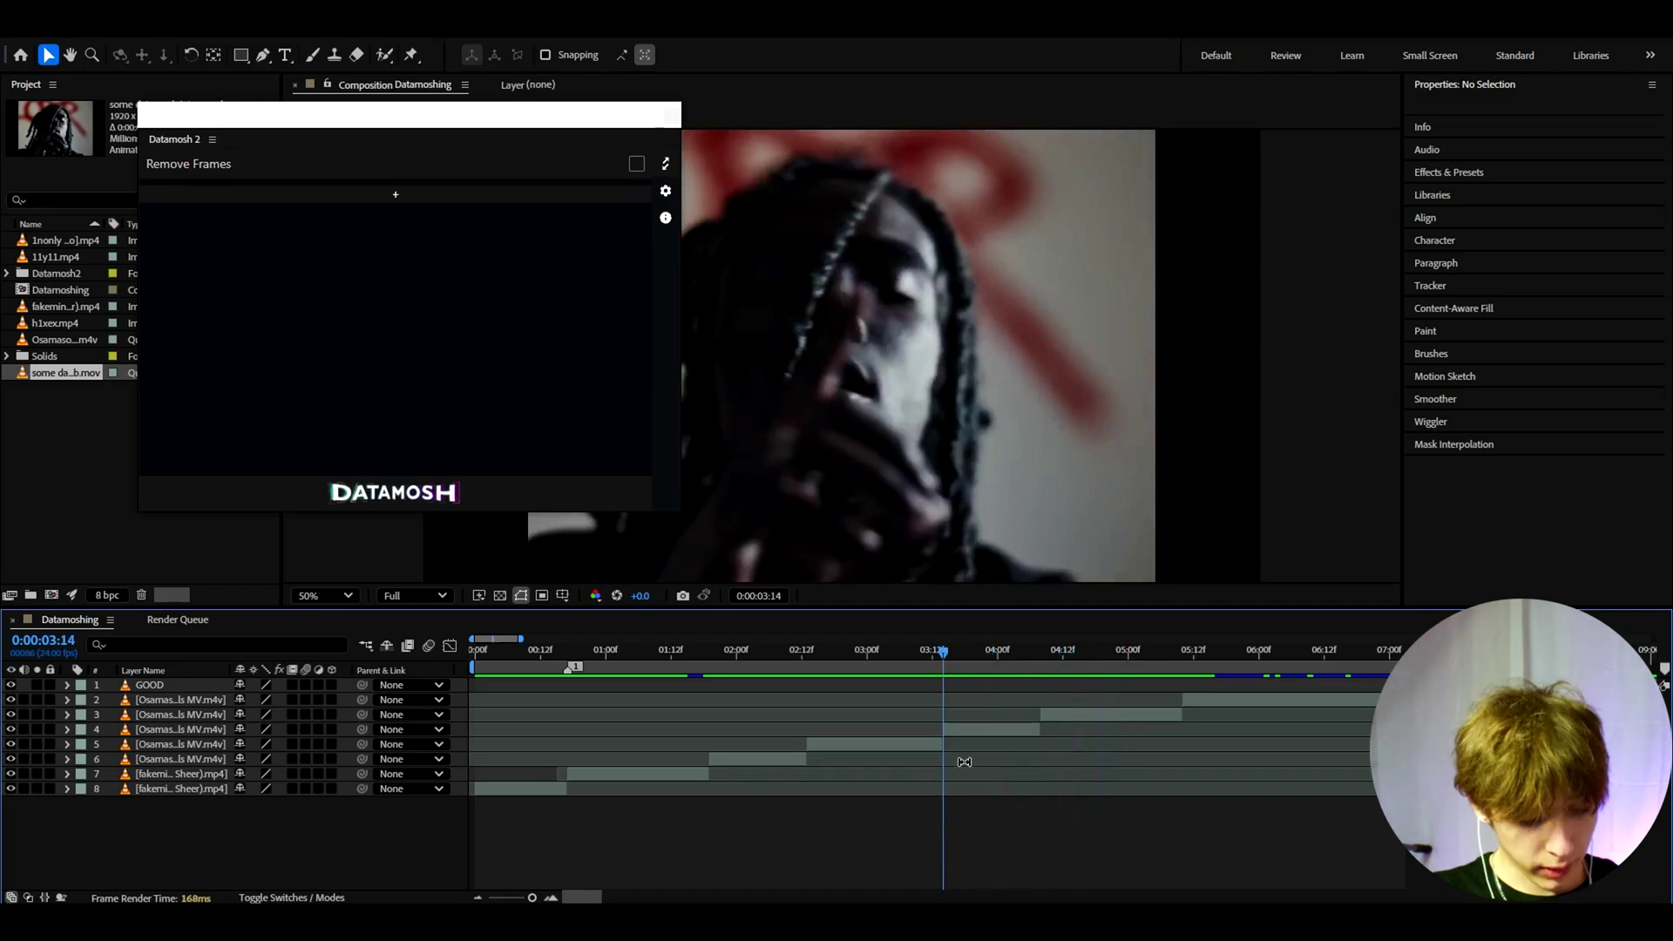
# Start the work area at 0:00:03:14 and move the playhead to the clip cut at 0:00:04:08.
pyautogui.press('b')
pyautogui.moveTo(949, 666); pyautogui.dragTo(1040, 676)
pyautogui.click(1088, 715)
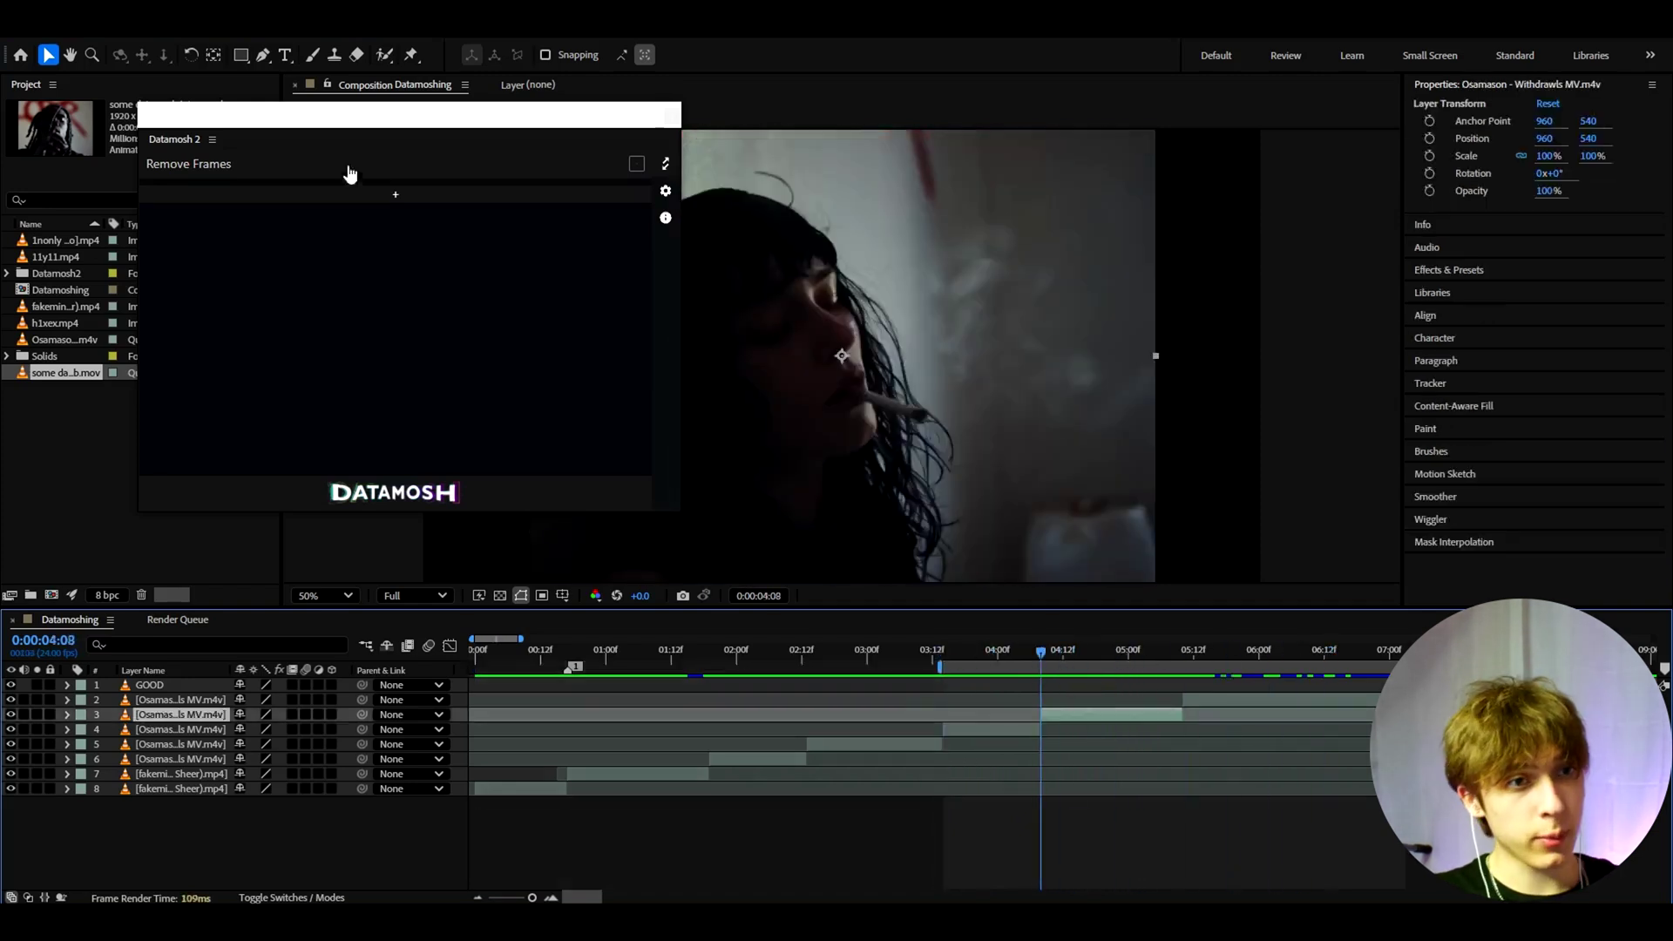
# Add a mosh effect at 0:00:04:08 and change its type to Average X and Y.
pyautogui.click(383, 195)
pyautogui.click(383, 203)
pyautogui.click(244, 296)
pyautogui.click(243, 319)
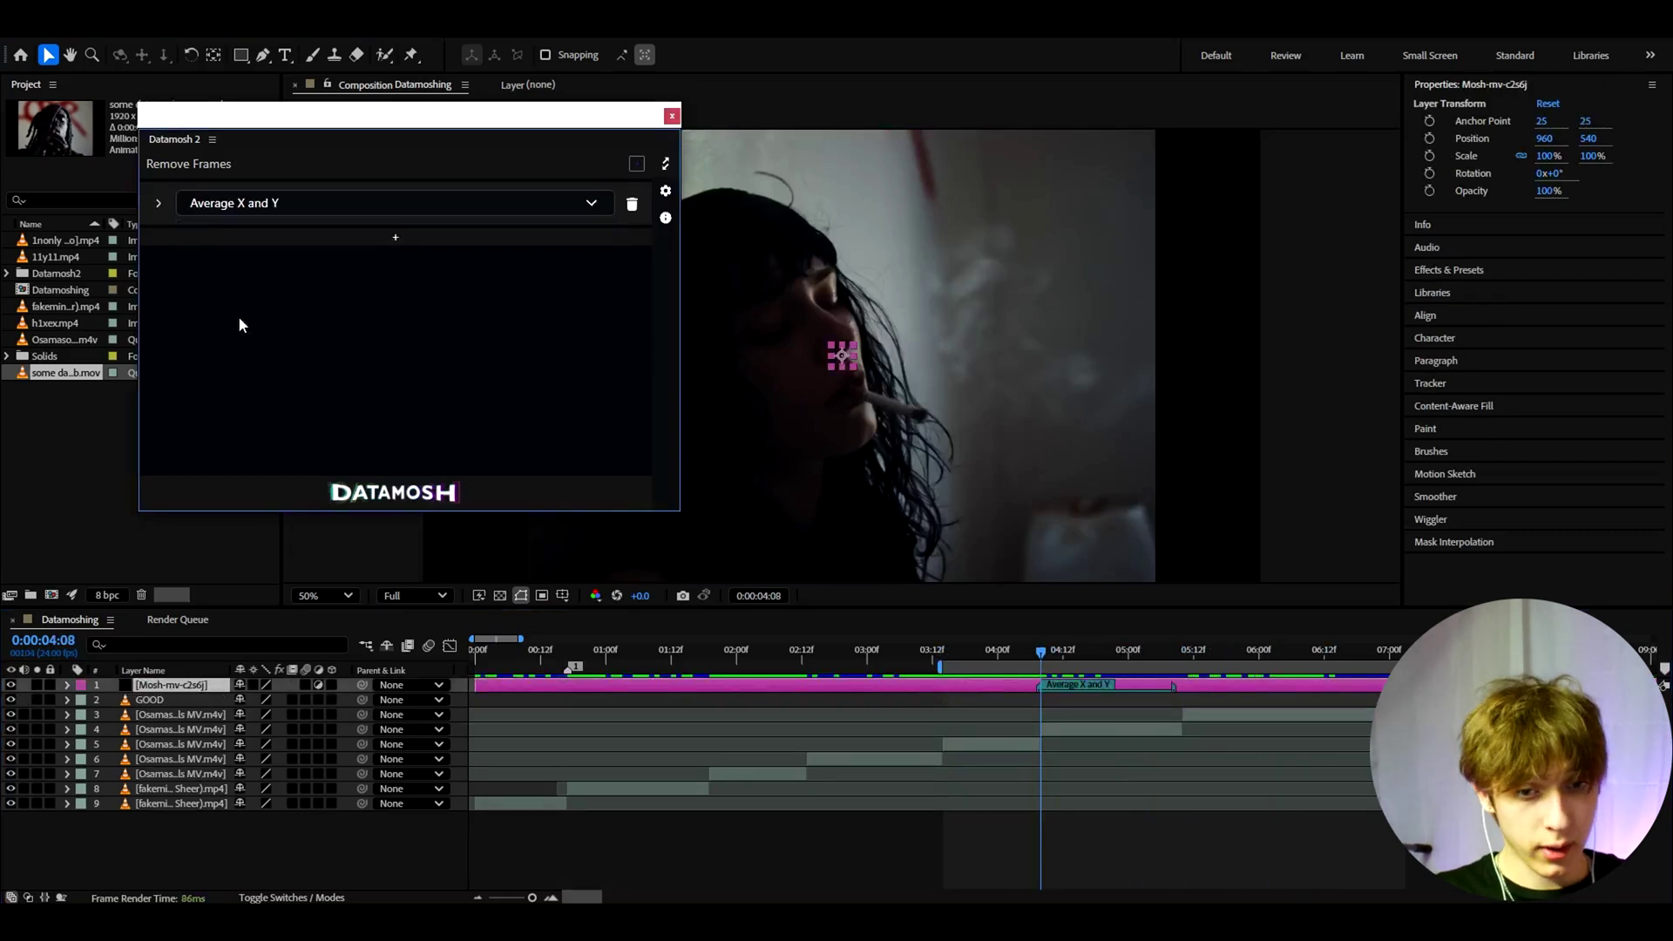
# Render the Average X and Y datamosh and scrub through the result.
pyautogui.click(382, 495)
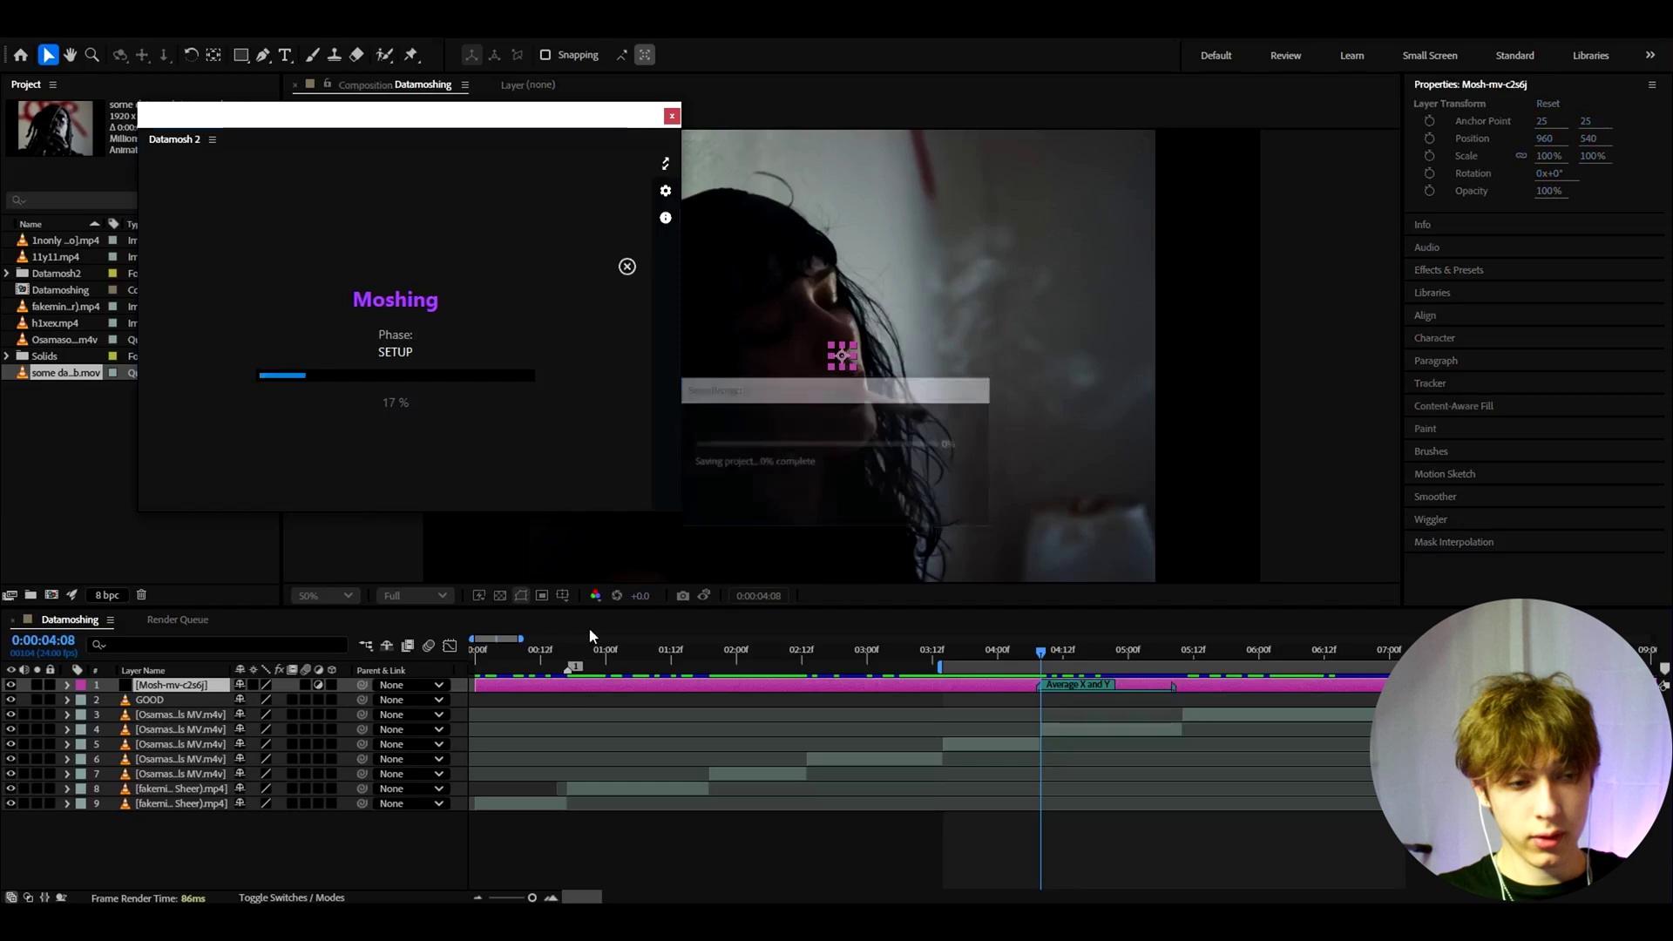
pyautogui.click(1080, 656)
pyautogui.moveTo(1089, 663); pyautogui.dragTo(1243, 669)
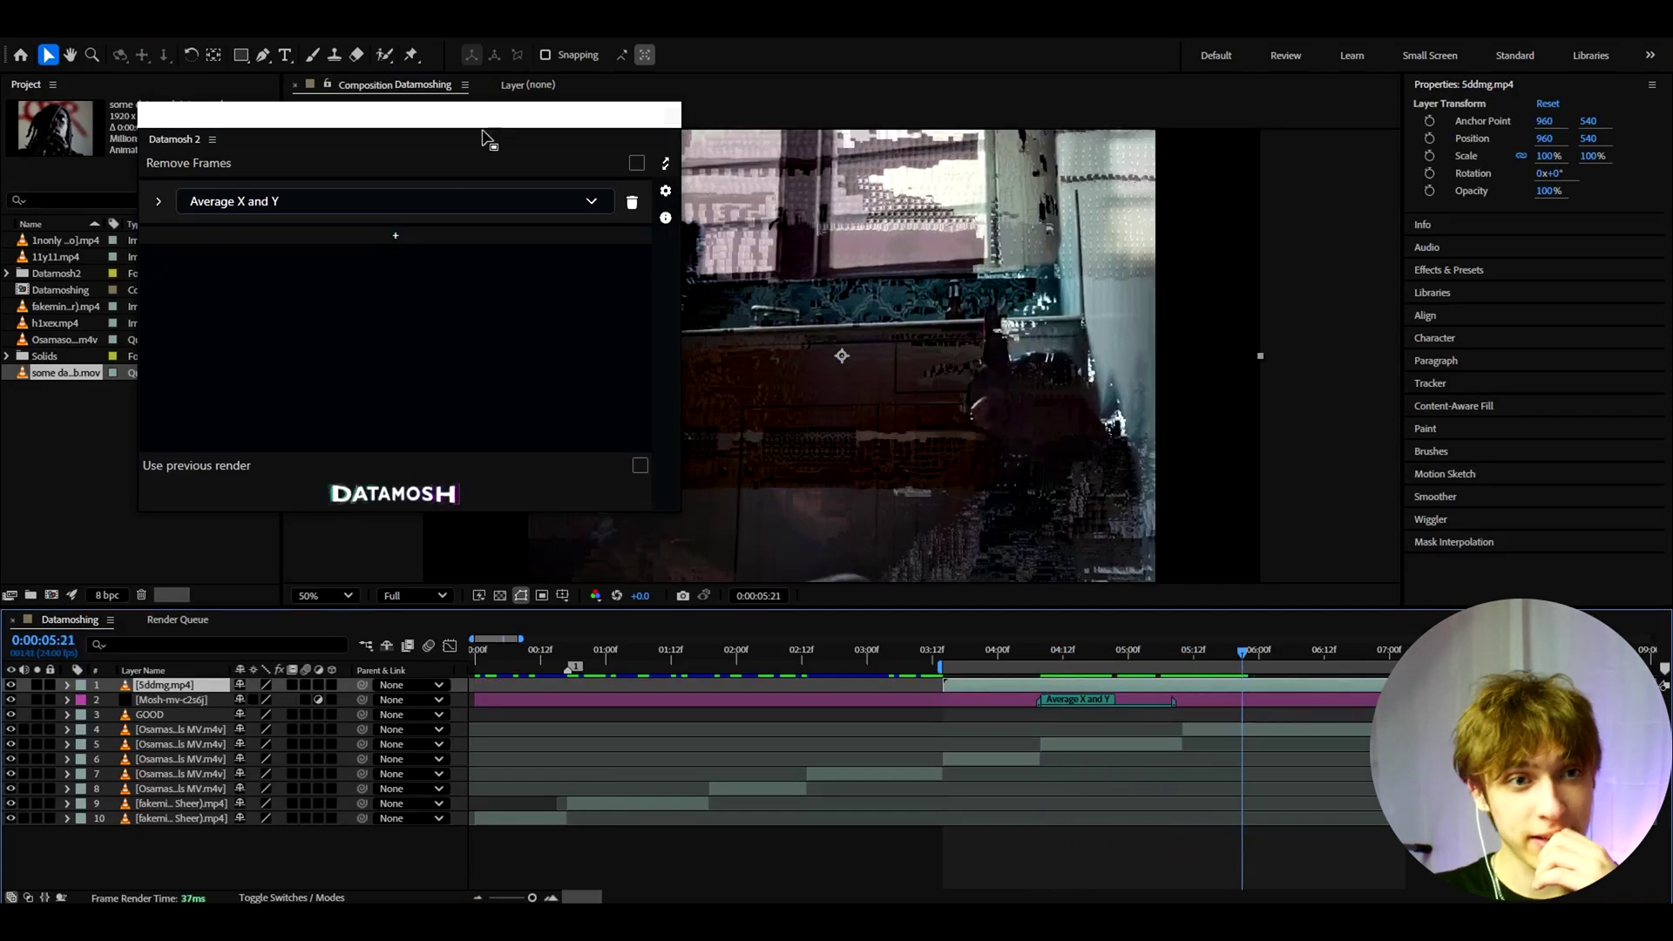
pyautogui.moveTo(478, 140); pyautogui.dragTo(325, 212)
pyautogui.moveTo(1241, 652); pyautogui.dragTo(1150, 653)
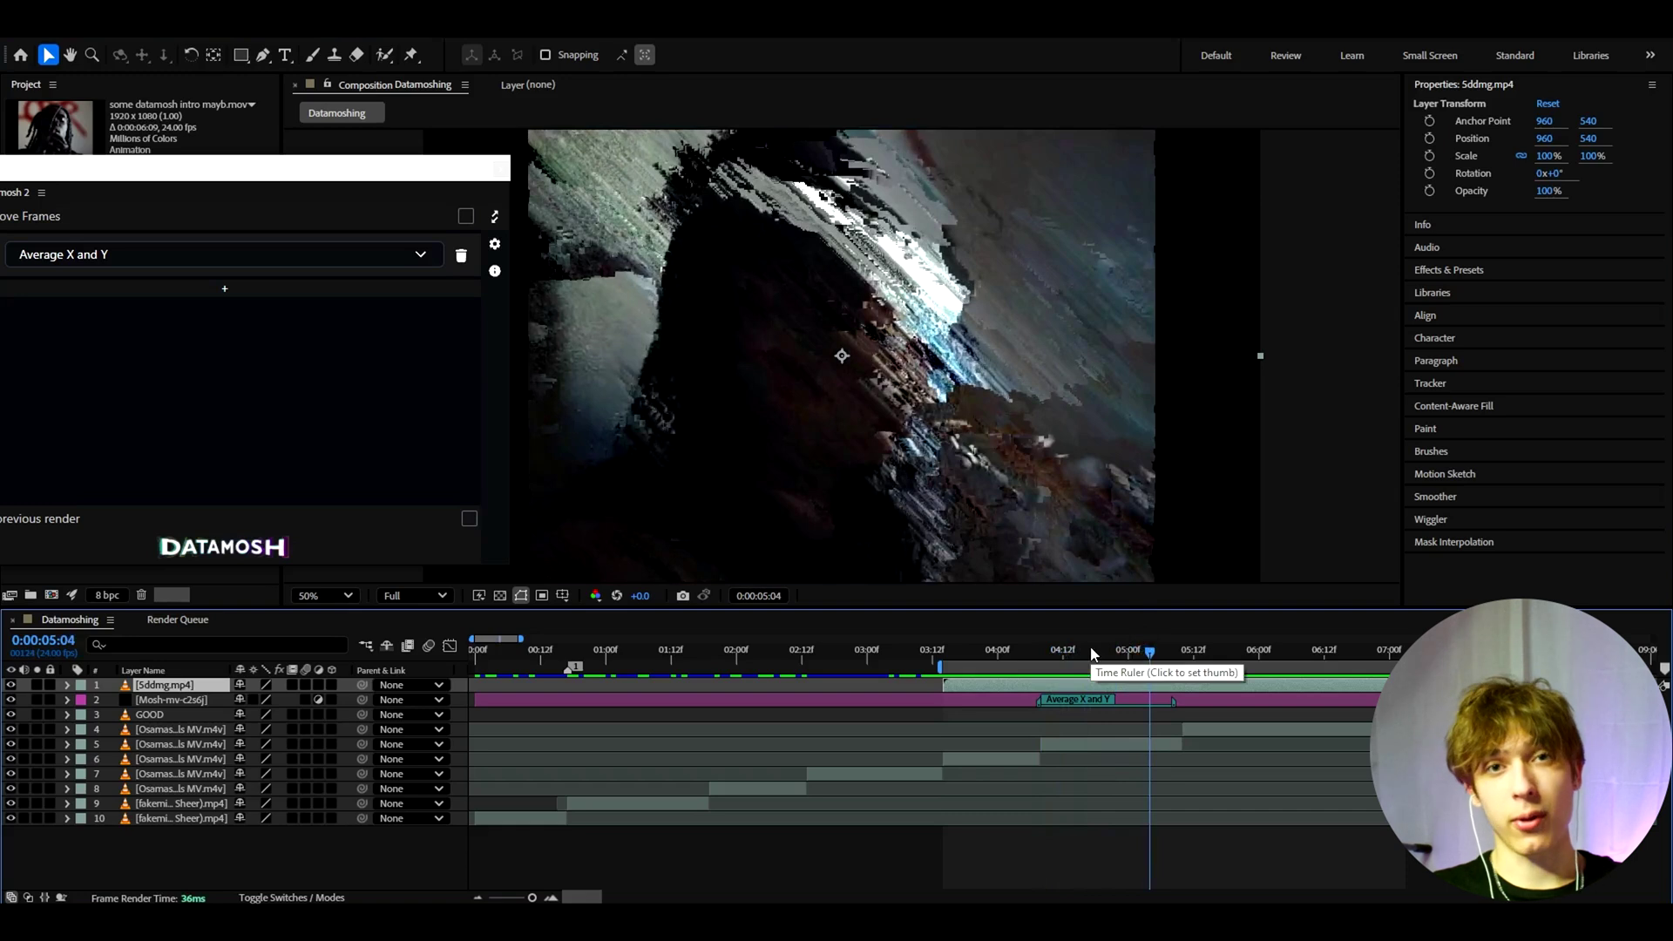